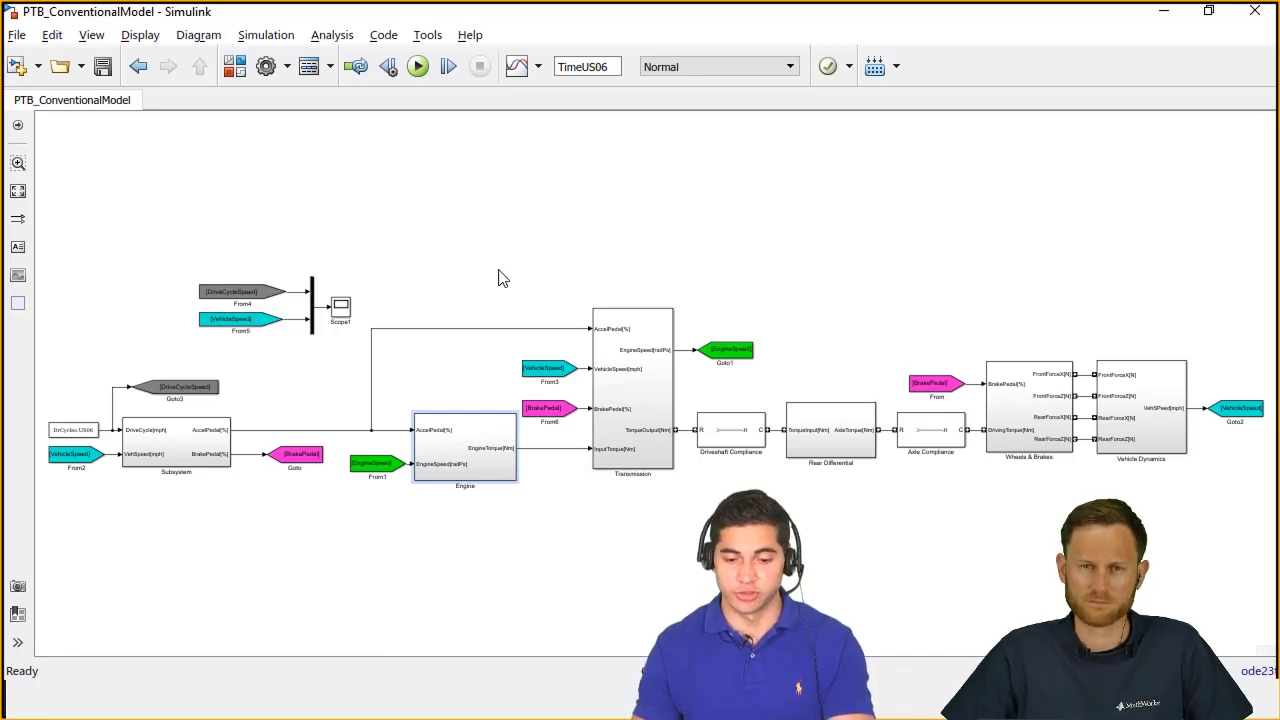
- Bring both engine map figures forward: torque plot upper right, fuel mass flow upper left
{"action": "key", "text": "alt+Tab"}
{"action": "left_click", "coordinate": [490, 455]}
{"action": "key", "text": "alt+Tab"}
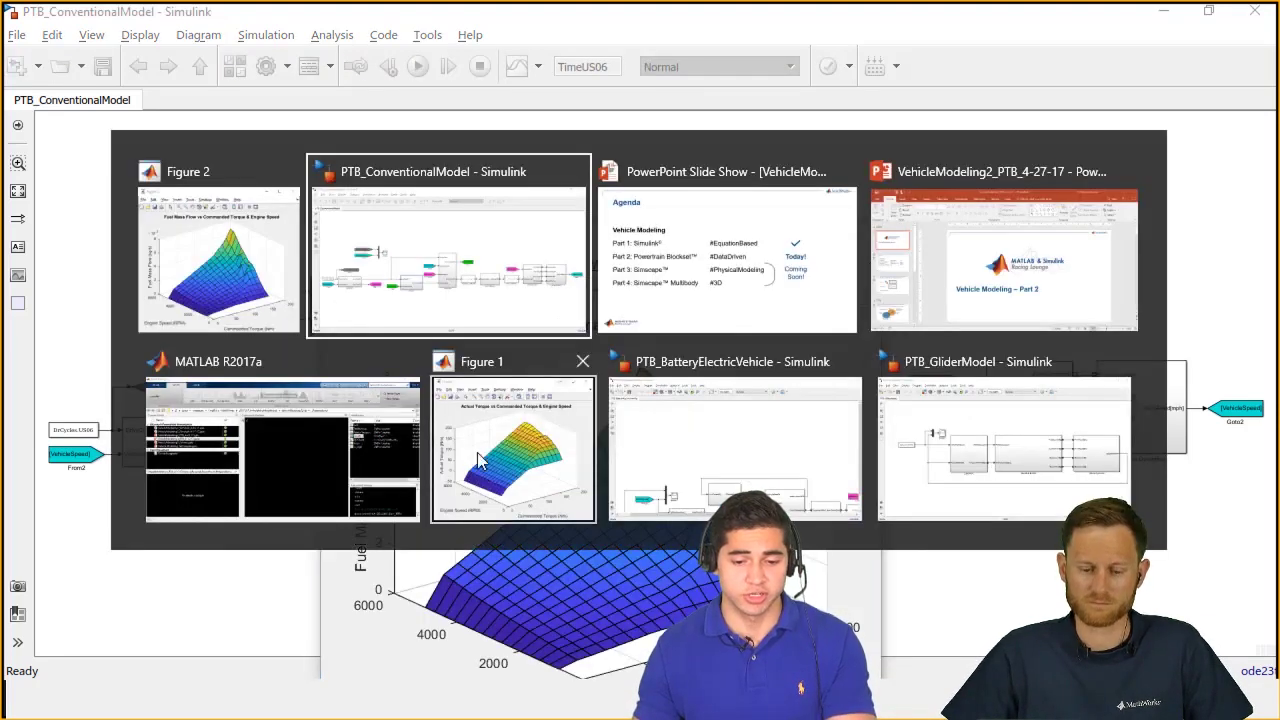
{"action": "left_click", "coordinate": [510, 455]}
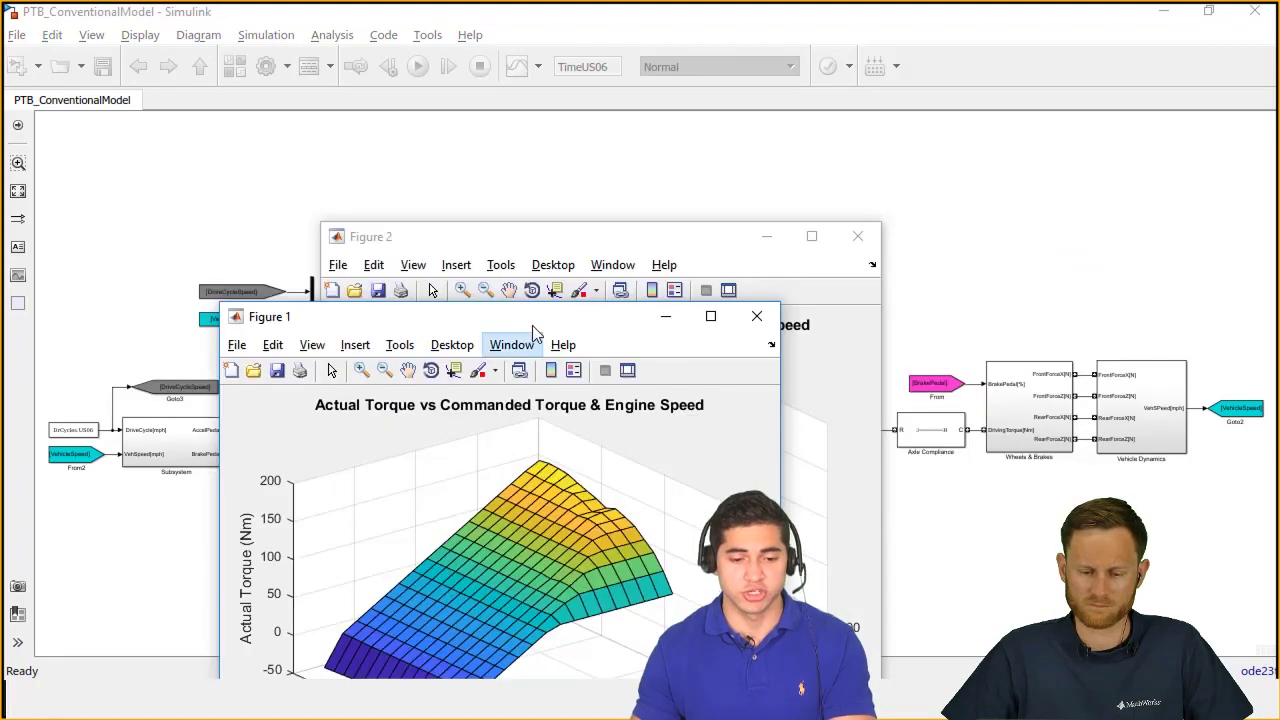
{"action": "left_click_drag", "start_coordinate": [529, 320], "coordinate": [1048, 118]}
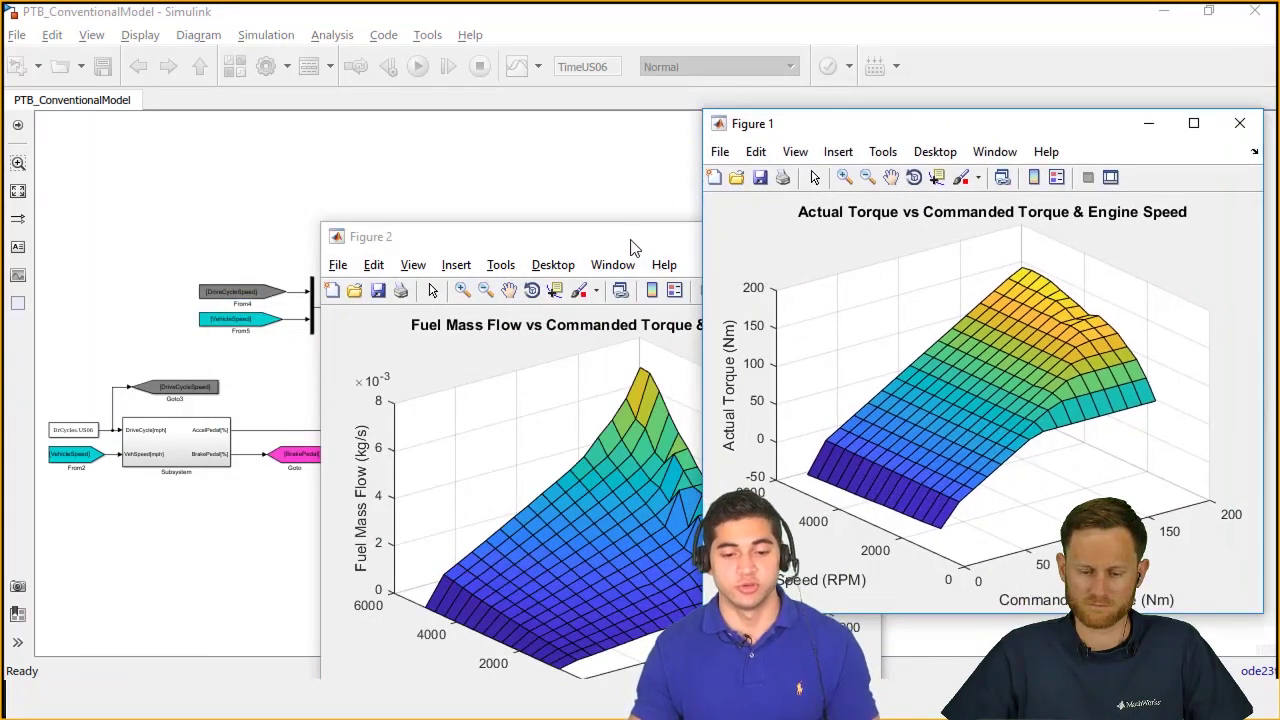
{"action": "left_click_drag", "start_coordinate": [635, 245], "coordinate": [455, 122]}
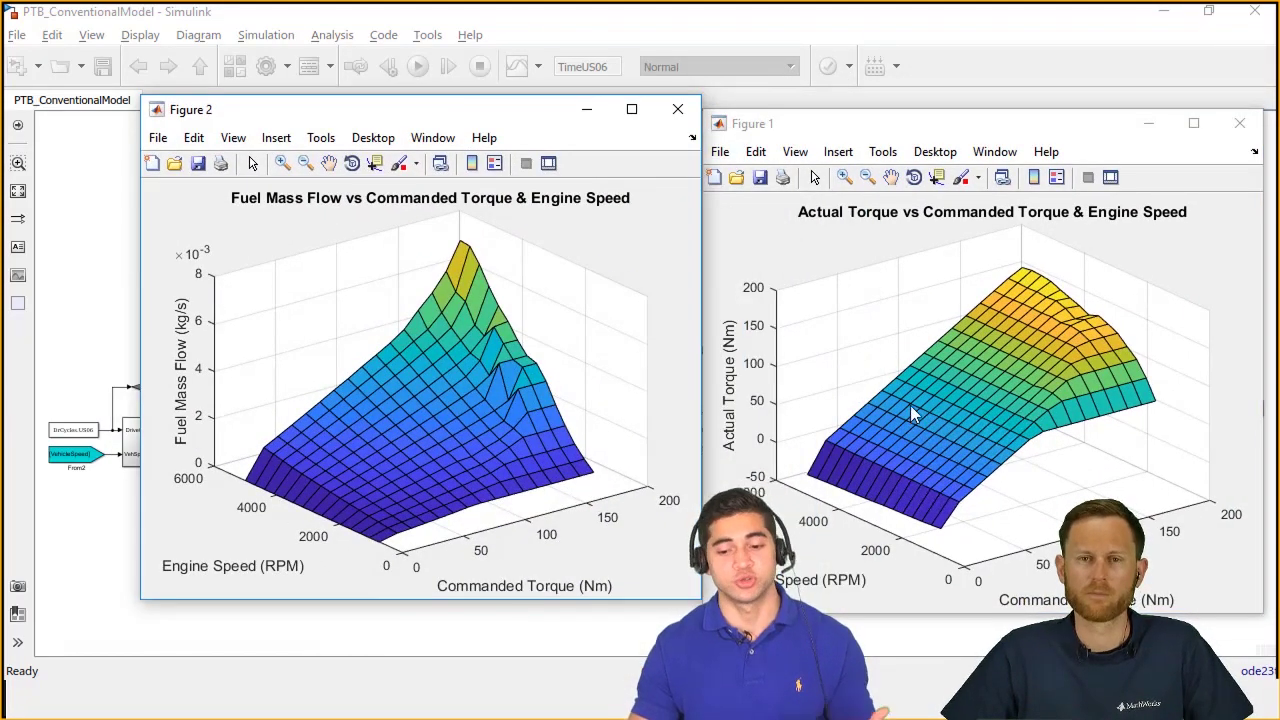
- Rotate the torque surface in 3D and close it, then rotate the fuel mass flow surface
{"action": "left_click", "coordinate": [913, 177]}
{"action": "mouse_move", "coordinate": [946, 435]}
{"action": "left_mouse_down"}
{"action": "mouse_move", "coordinate": [946, 410]}
{"action": "mouse_move", "coordinate": [959, 428]}
{"action": "left_mouse_up"}
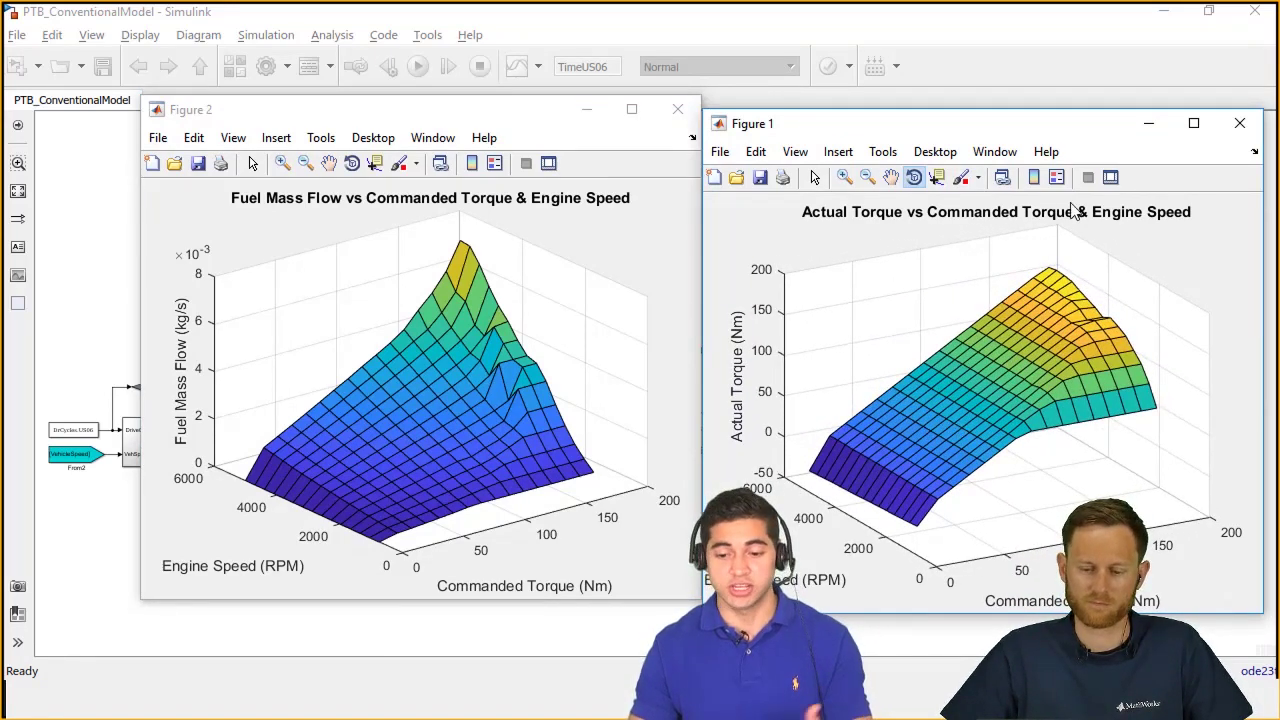
{"action": "left_click", "coordinate": [1241, 128]}
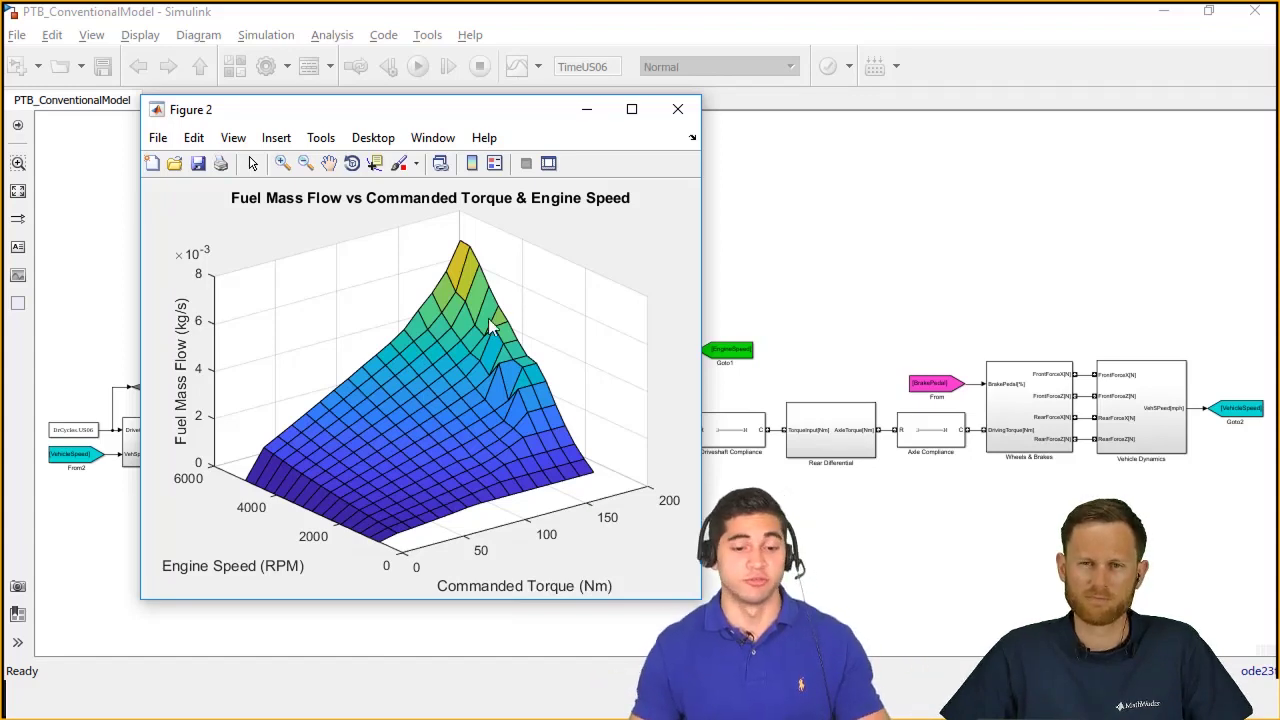
{"action": "left_click", "coordinate": [352, 163]}
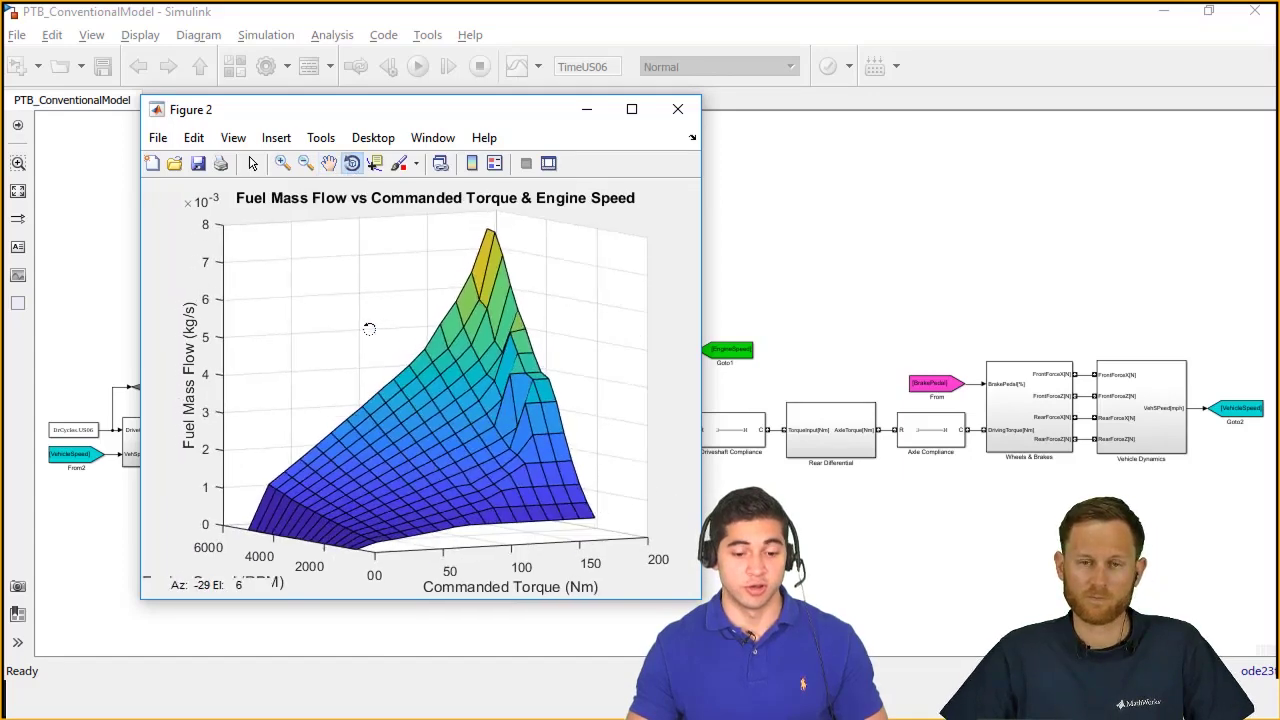
{"action": "mouse_move", "coordinate": [403, 349]}
{"action": "left_mouse_down"}
{"action": "mouse_move", "coordinate": [355, 350]}
{"action": "mouse_move", "coordinate": [405, 380]}
{"action": "left_mouse_up"}
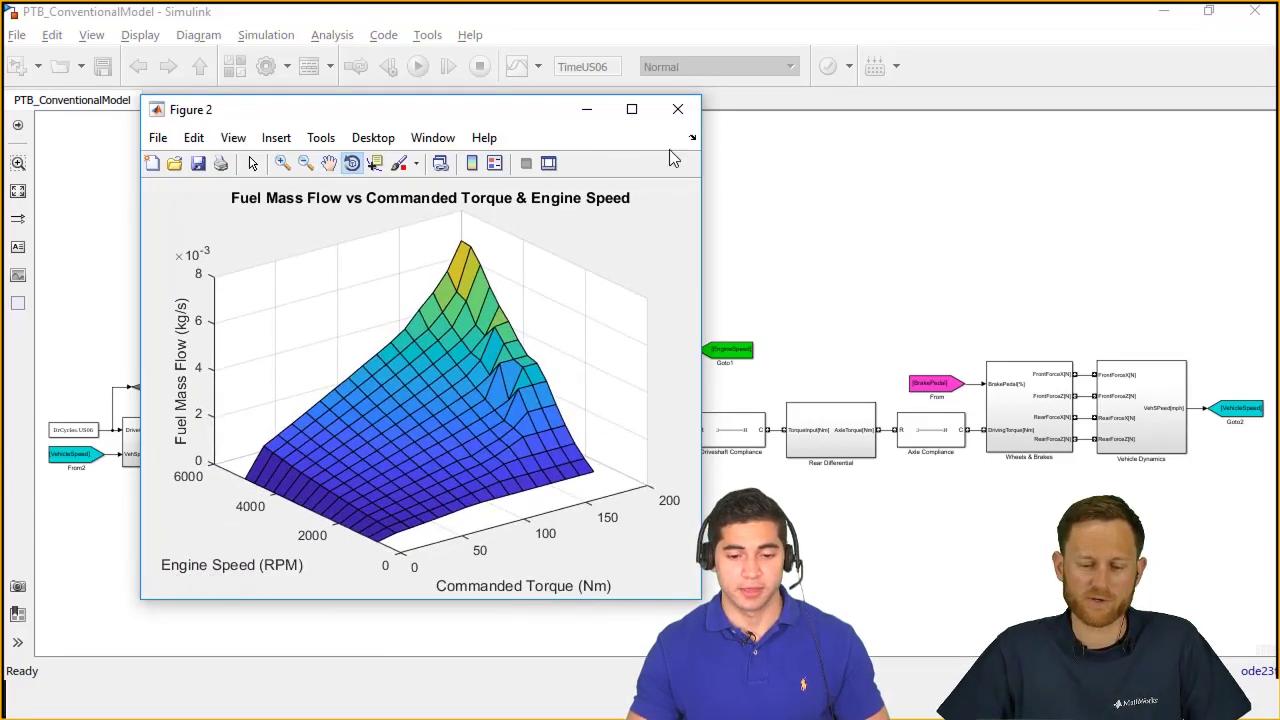
- Close the fuel mass flow plot (Figure 2)
{"action": "left_click", "coordinate": [686, 102]}
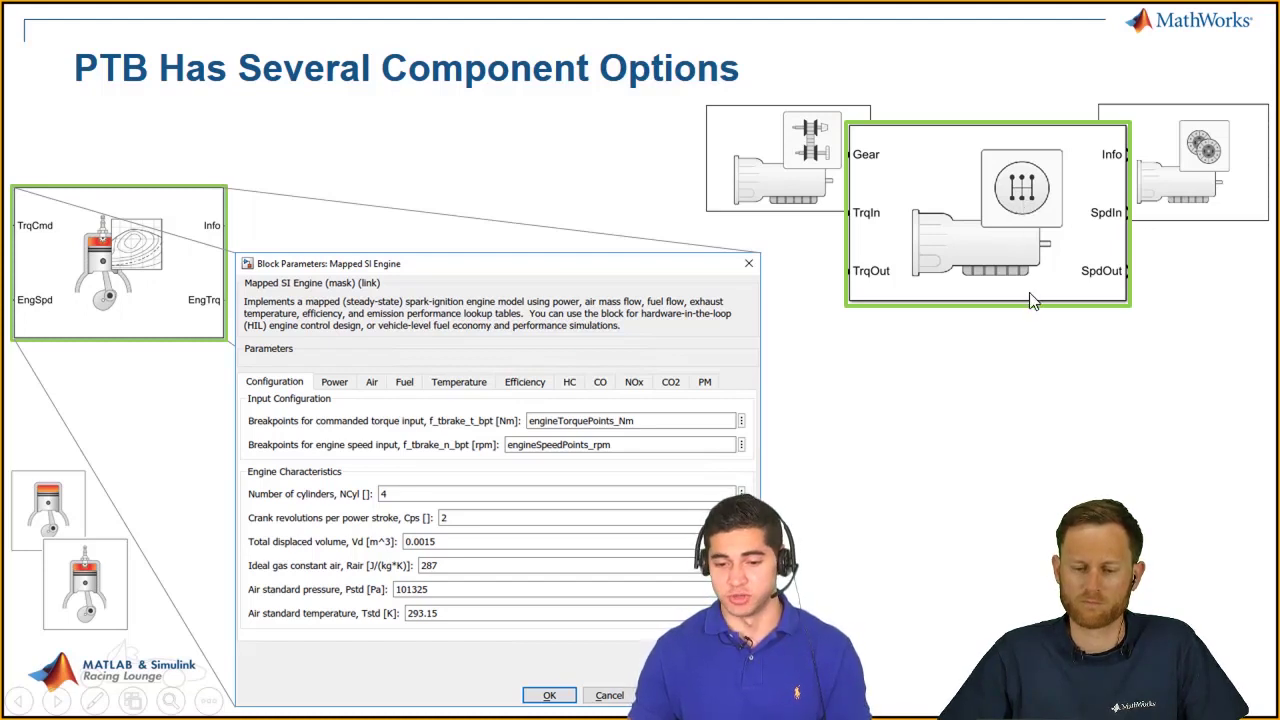
- Reveal the slide's next build showing the Stateflow chart and plot
{"action": "key", "text": "Right"}
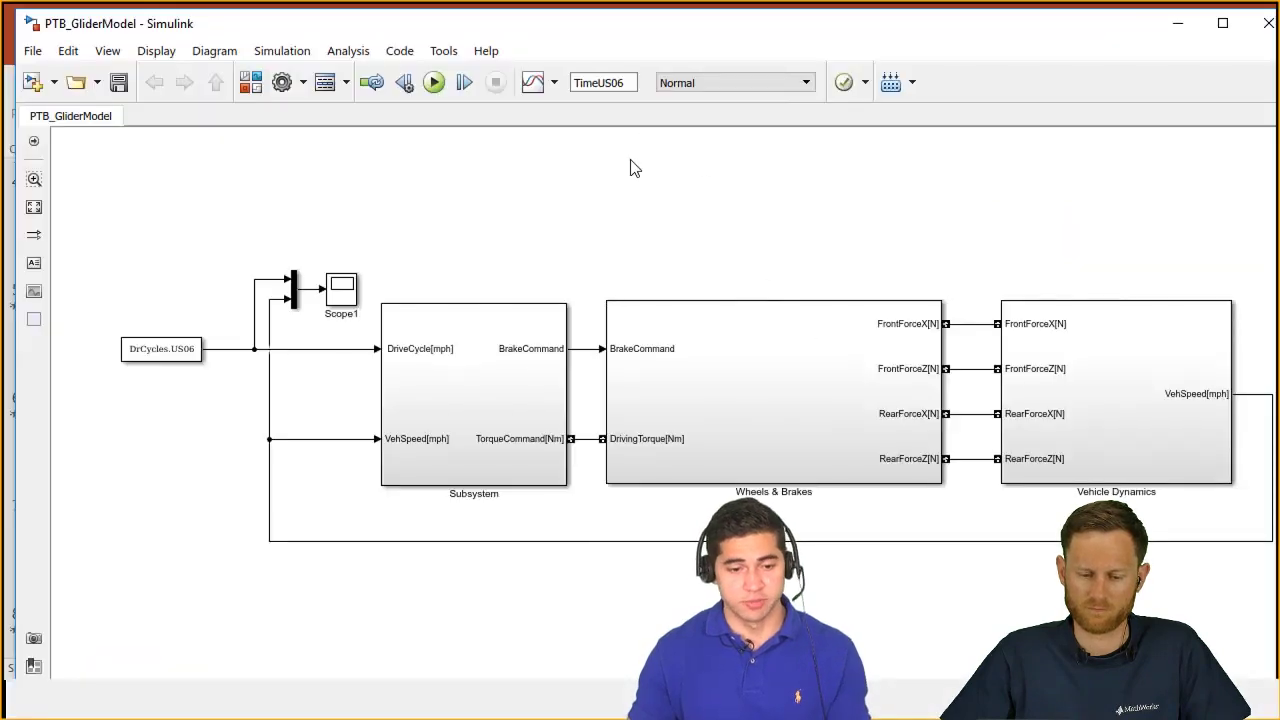
- Maximize PTB_GliderModel, select Vehicle Dynamics and Wheels & Brakes, and open Vehicle Dynamics
{"action": "key", "text": "super+Up"}
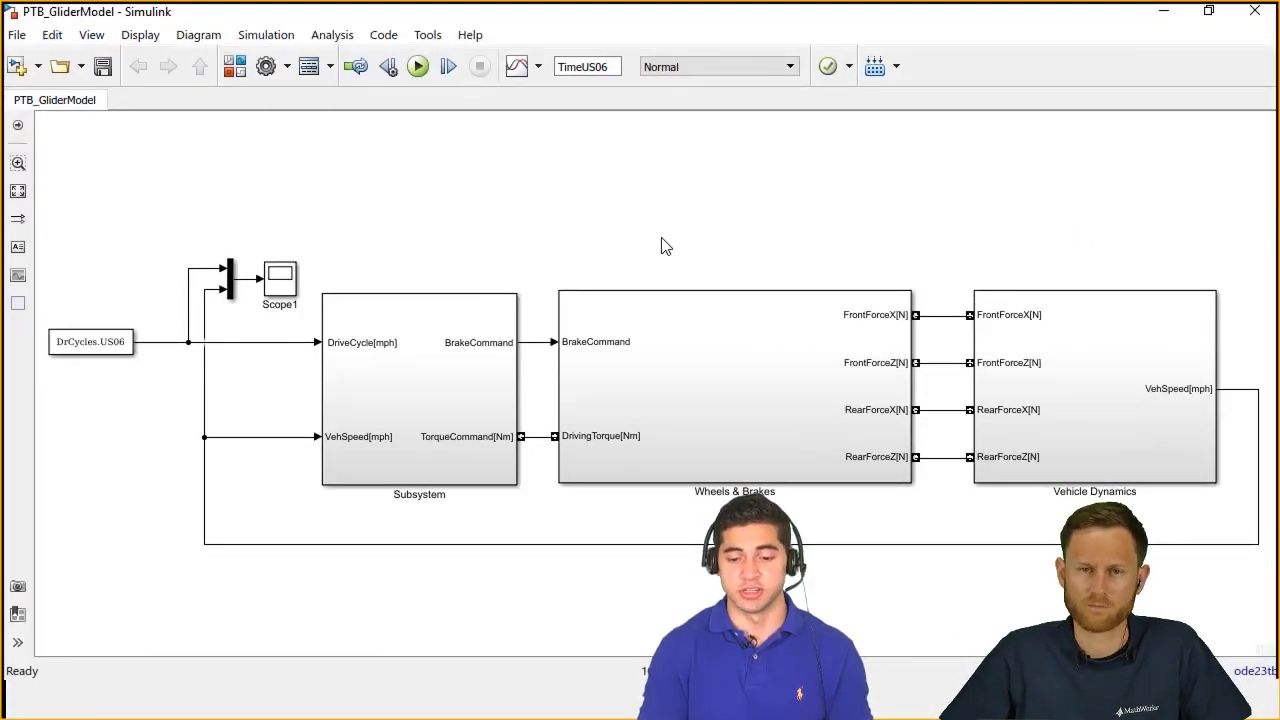
{"action": "left_click", "coordinate": [1000, 383]}
{"action": "left_click_drag", "start_coordinate": [740, 244], "coordinate": [827, 399]}
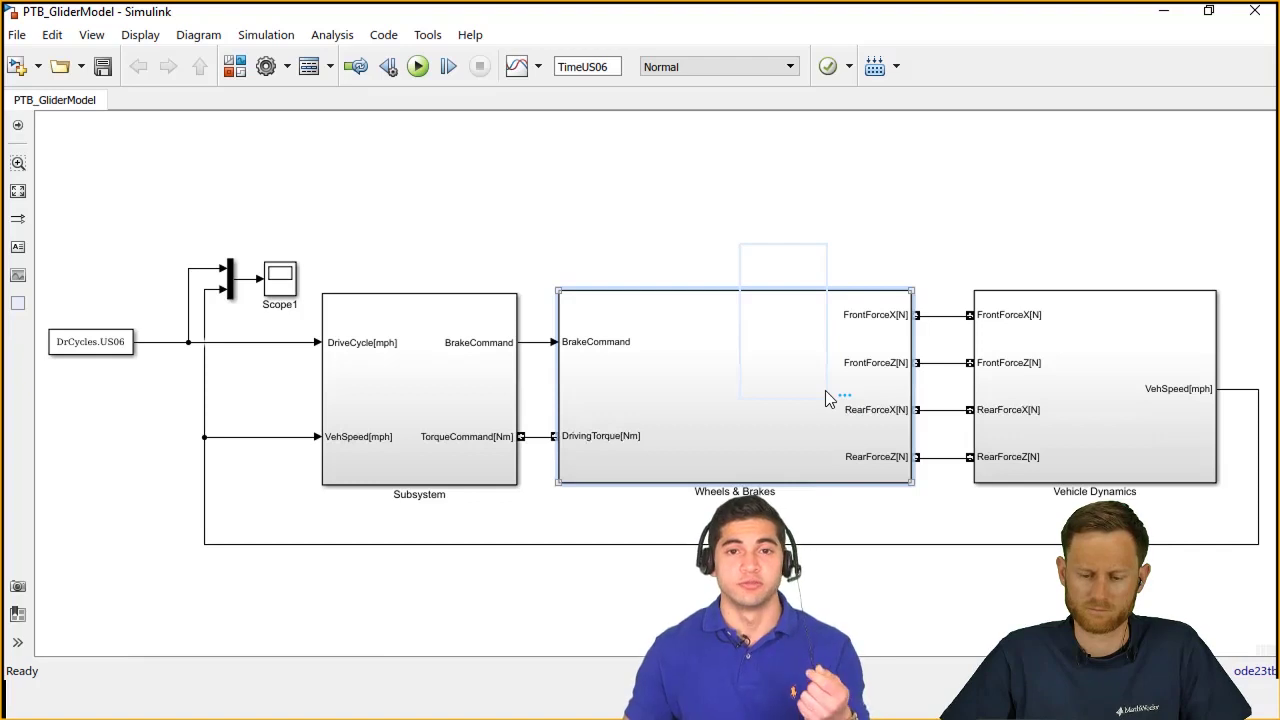
{"action": "left_click", "coordinate": [1035, 413]}
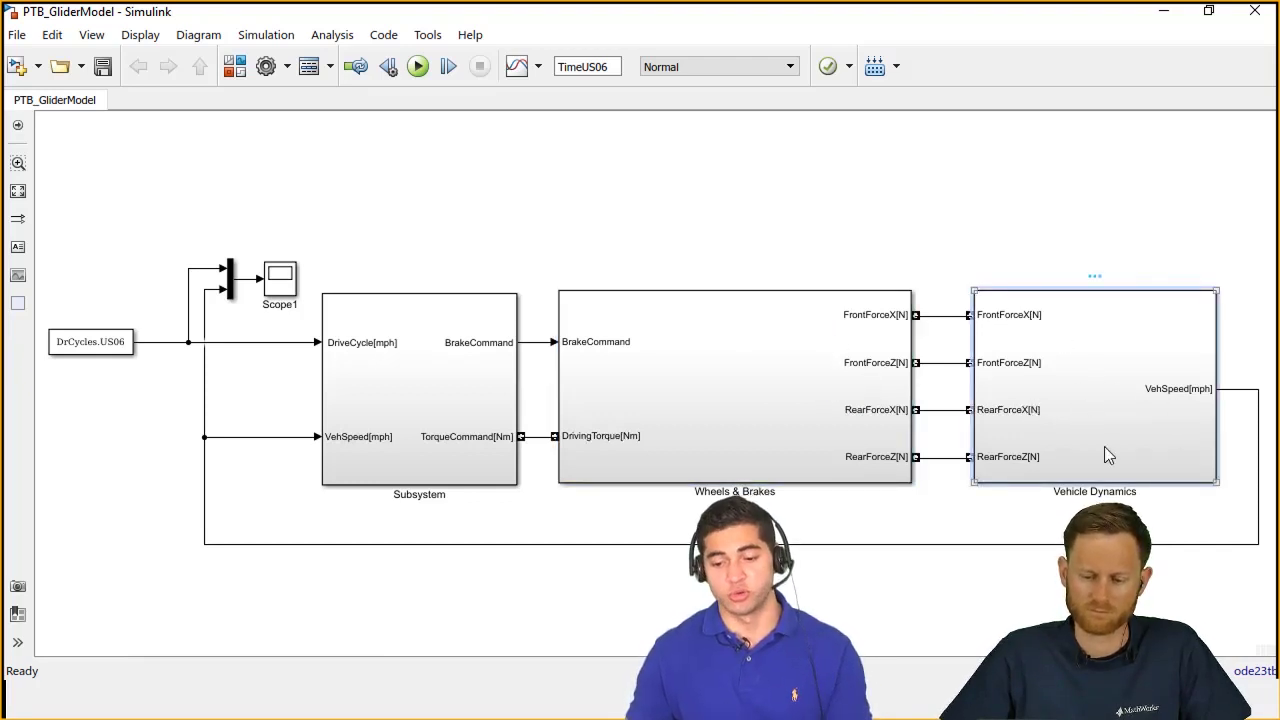
{"action": "double_click", "coordinate": [1066, 364]}
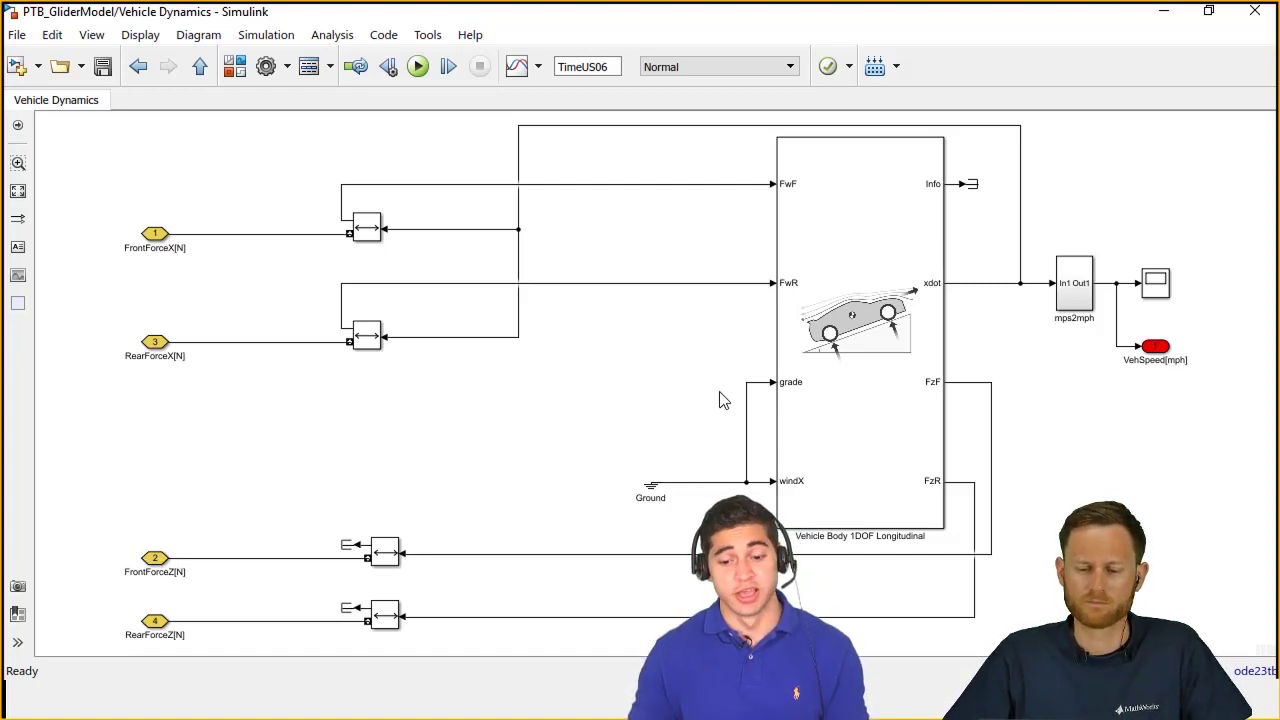
- Look under the Vehicle Body 1DOF Longitudinal mask and its inner block, then return to Vehicle Dynamics
{"action": "left_click", "coordinate": [806, 524]}
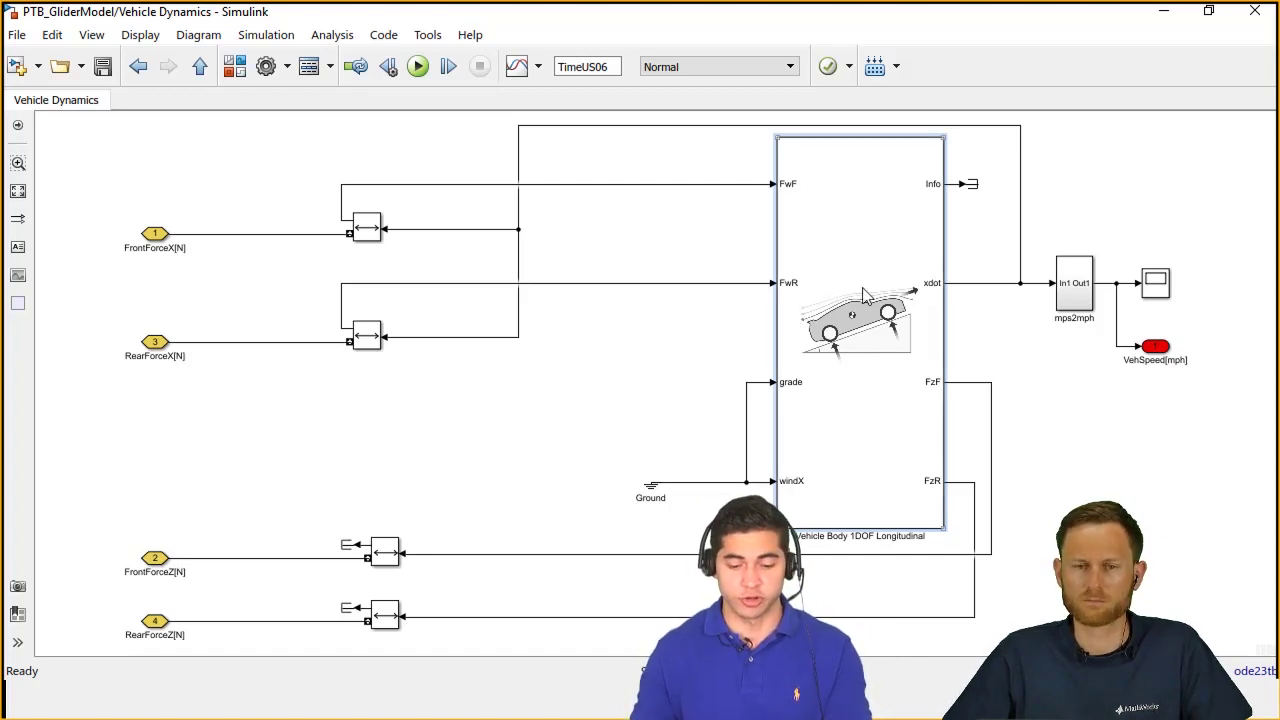
{"action": "right_click", "coordinate": [925, 327]}
{"action": "mouse_move", "coordinate": [720, 399]}
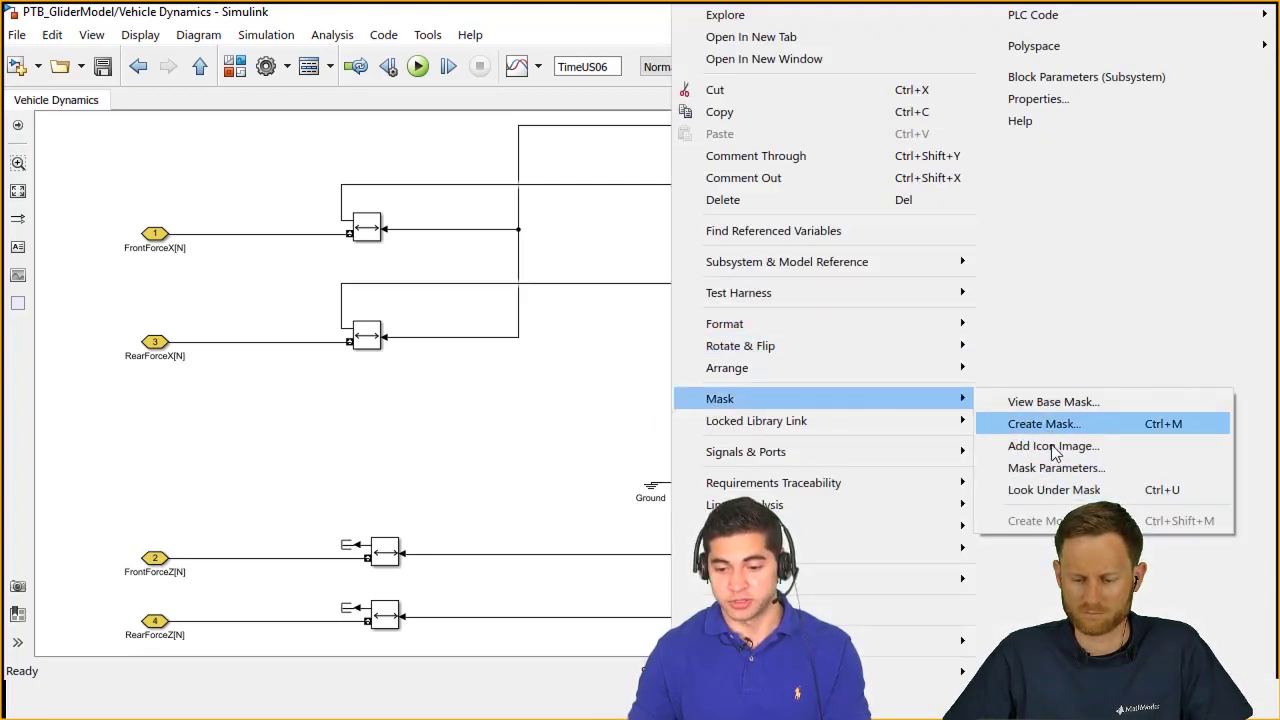
{"action": "left_click", "coordinate": [1060, 490]}
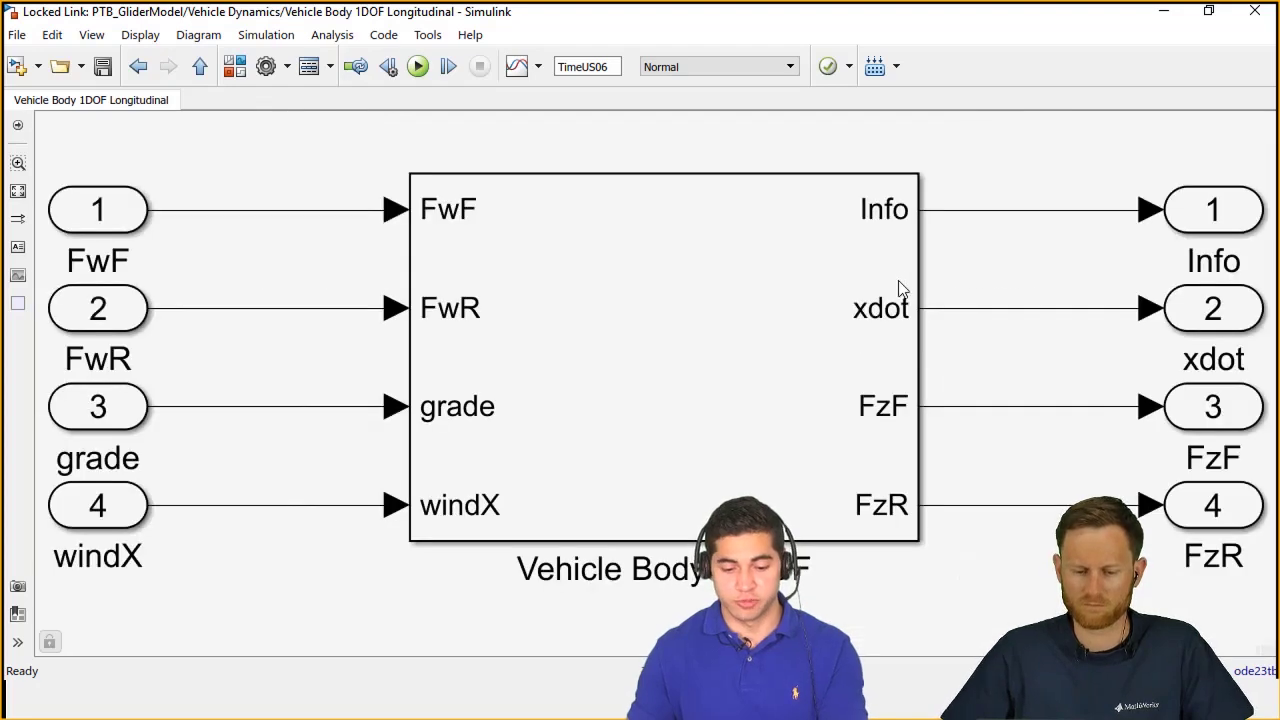
{"action": "double_click", "coordinate": [798, 330]}
{"action": "left_click", "coordinate": [530, 243]}
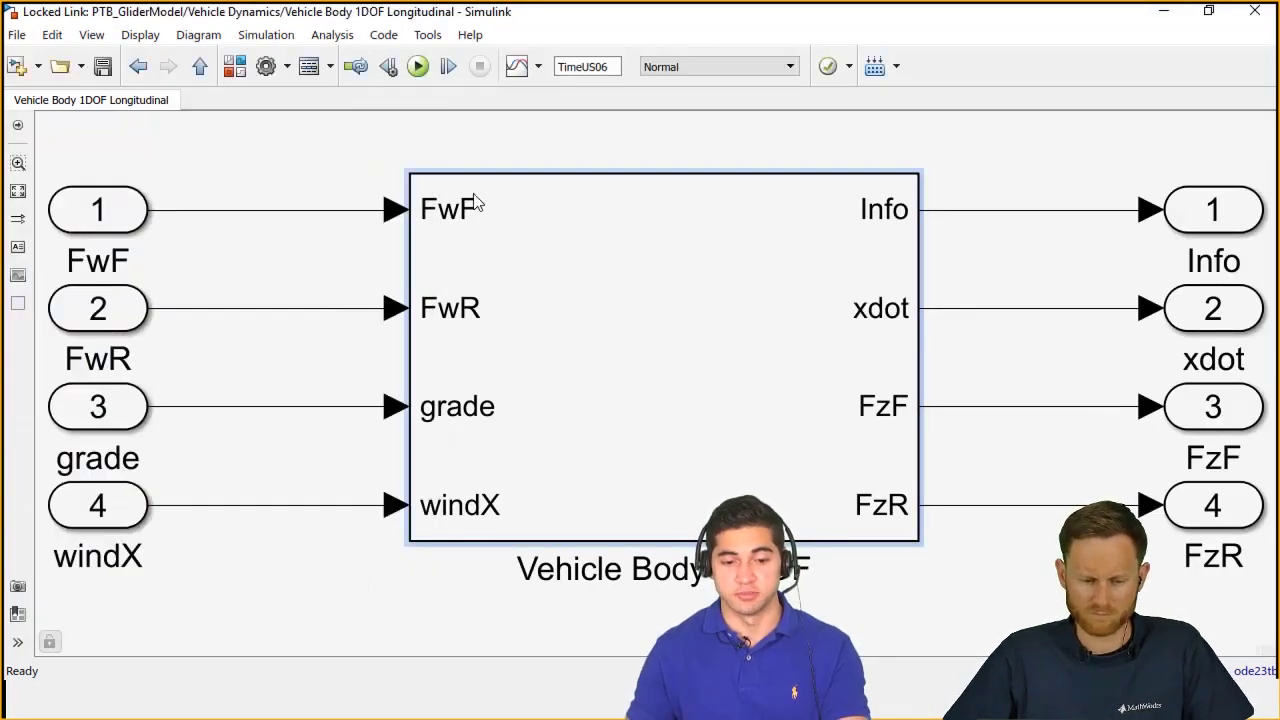
{"action": "key", "text": "ctrl+u"}
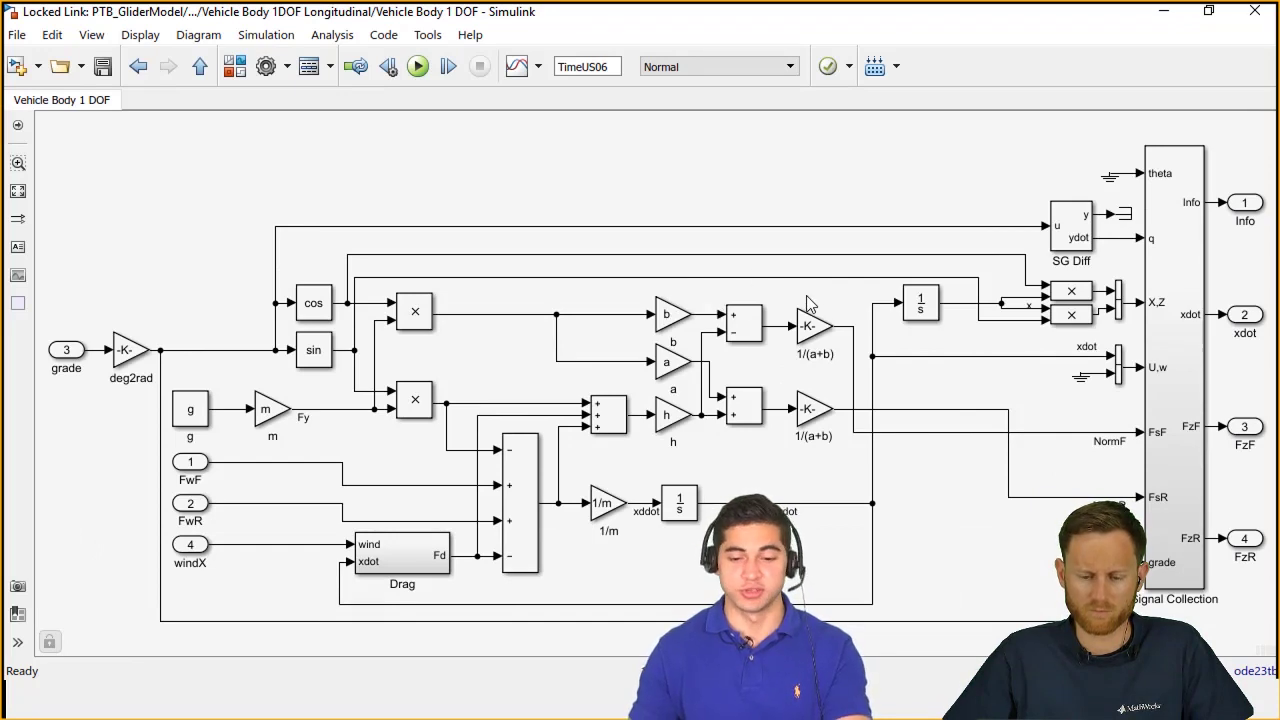
{"action": "key", "text": "Escape"}
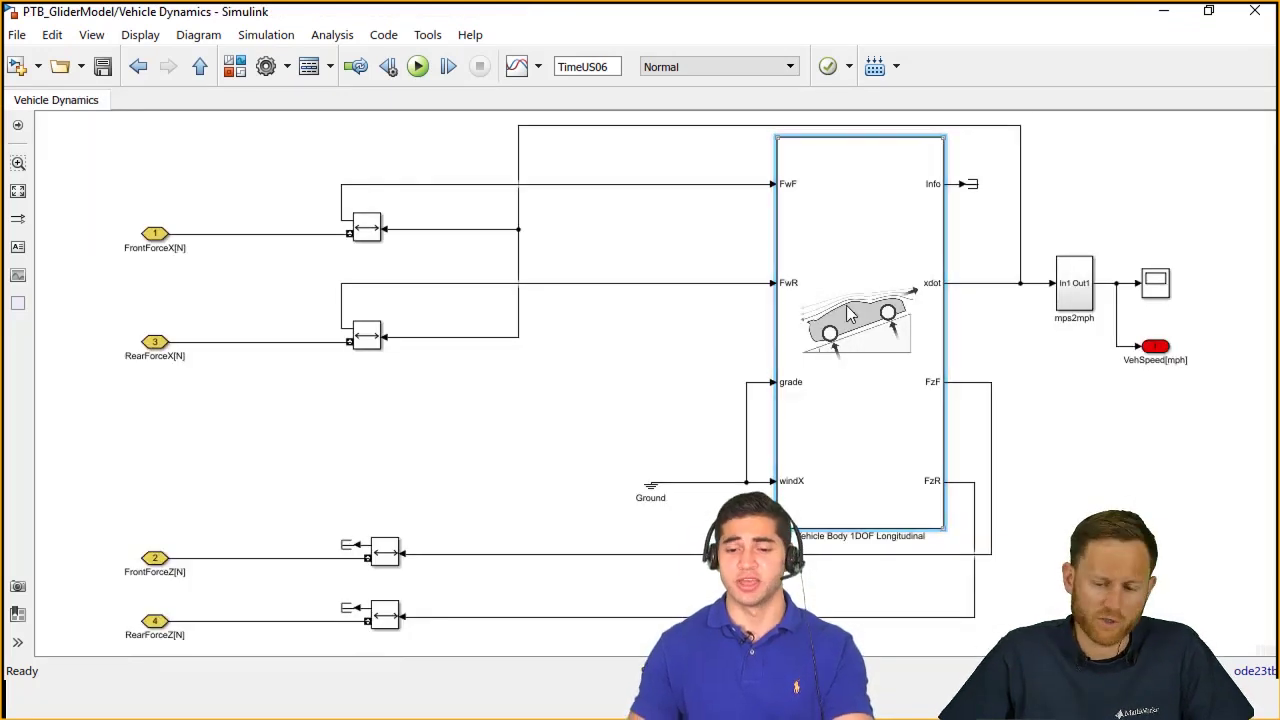
- Review the Vehicle Body 1DOF parameters' longitudinal and environment values, then close the dialog
{"action": "double_click", "coordinate": [852, 316]}
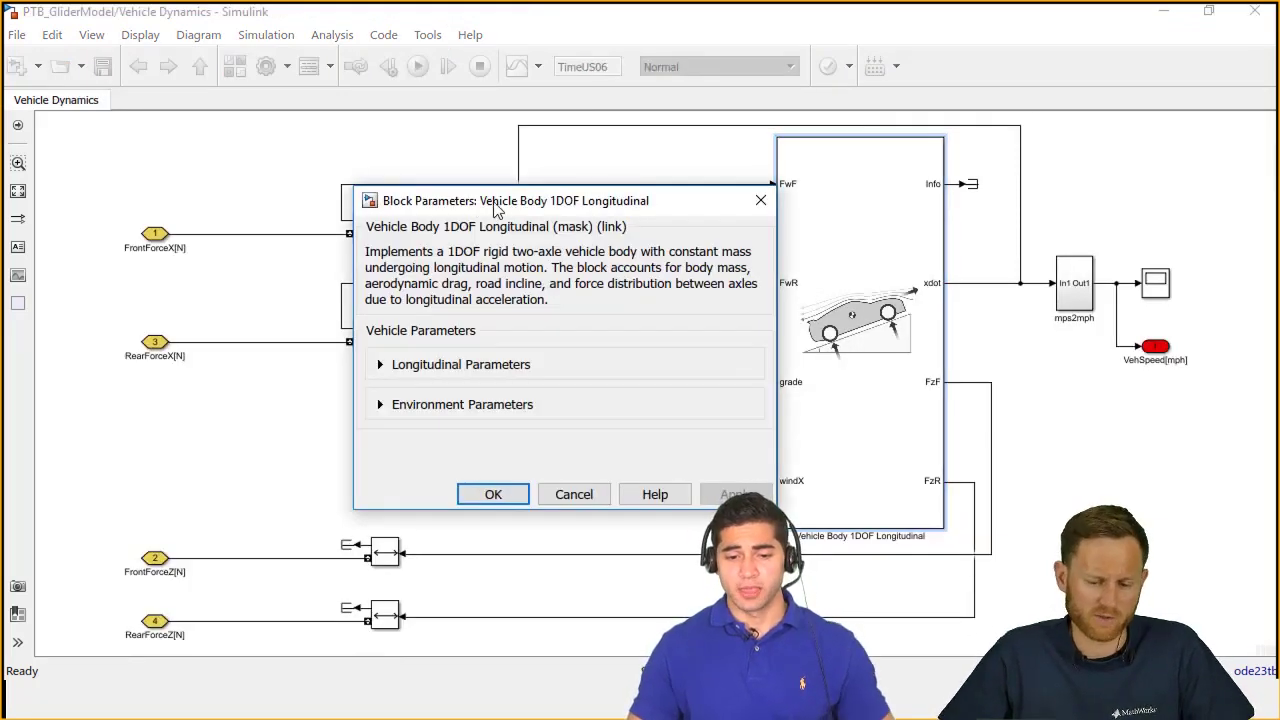
{"action": "left_click_drag", "start_coordinate": [494, 206], "coordinate": [390, 197]}
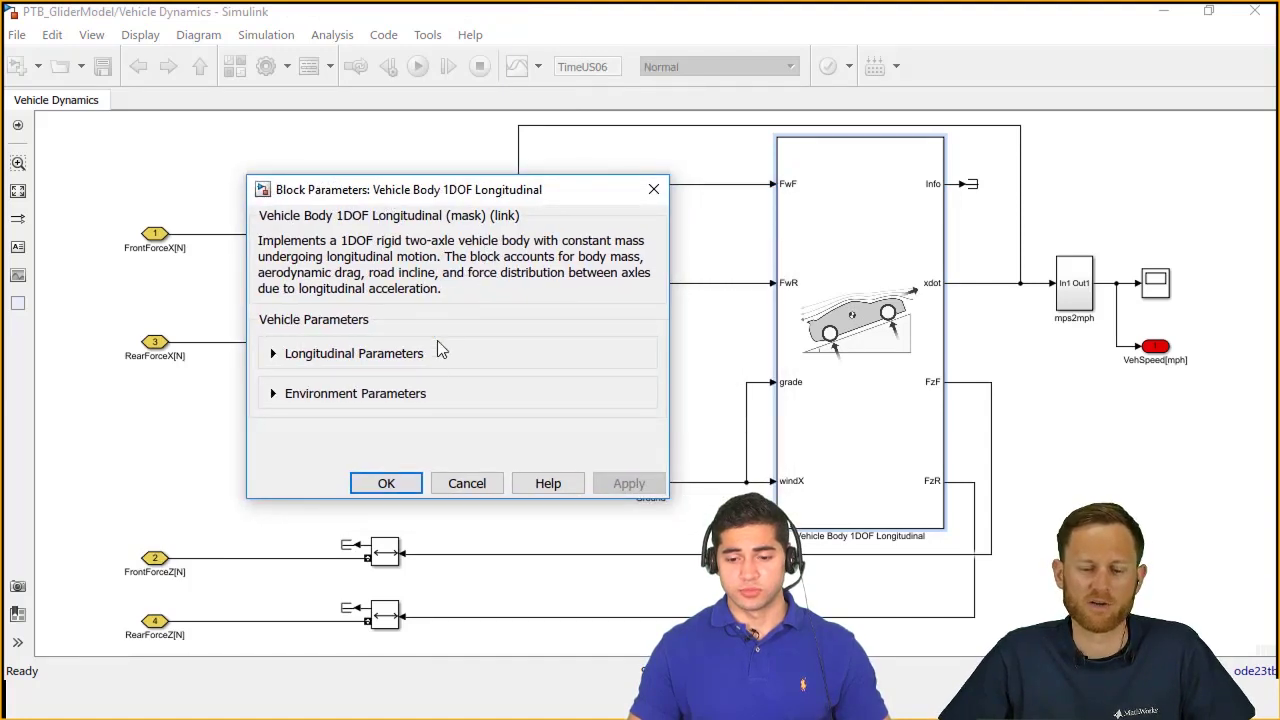
{"action": "left_click", "coordinate": [289, 396]}
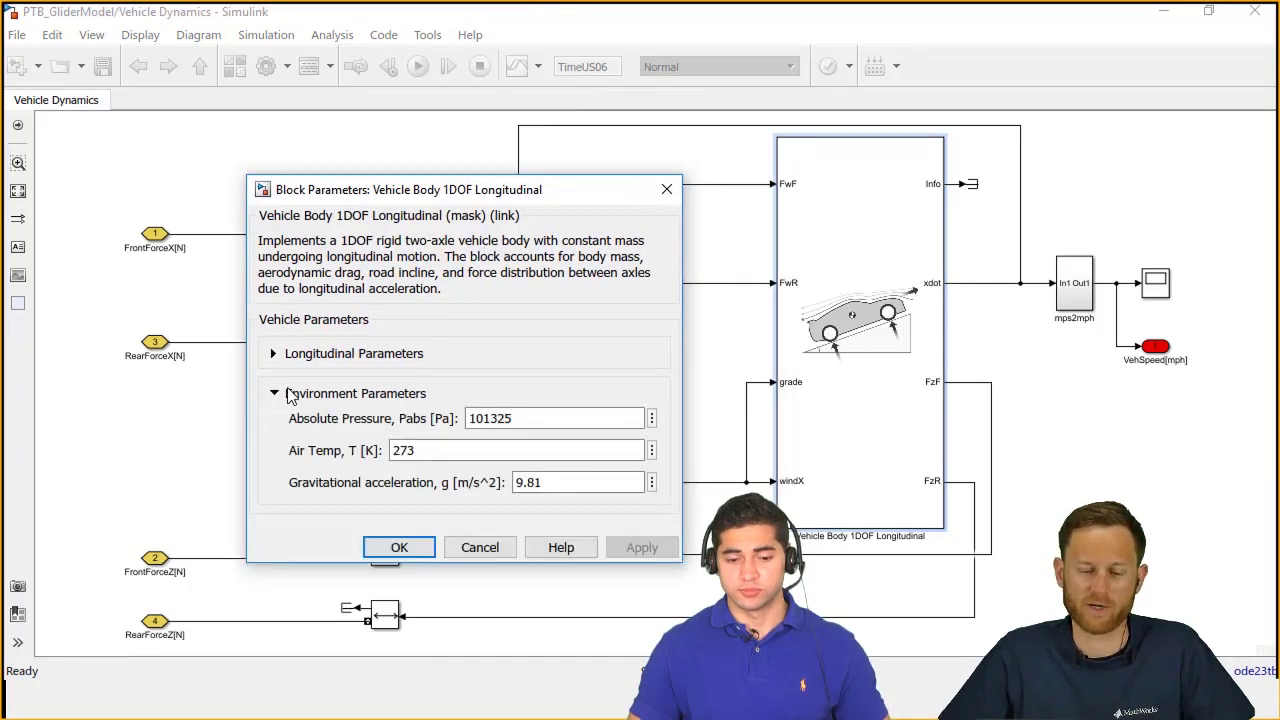
{"action": "left_click", "coordinate": [294, 356]}
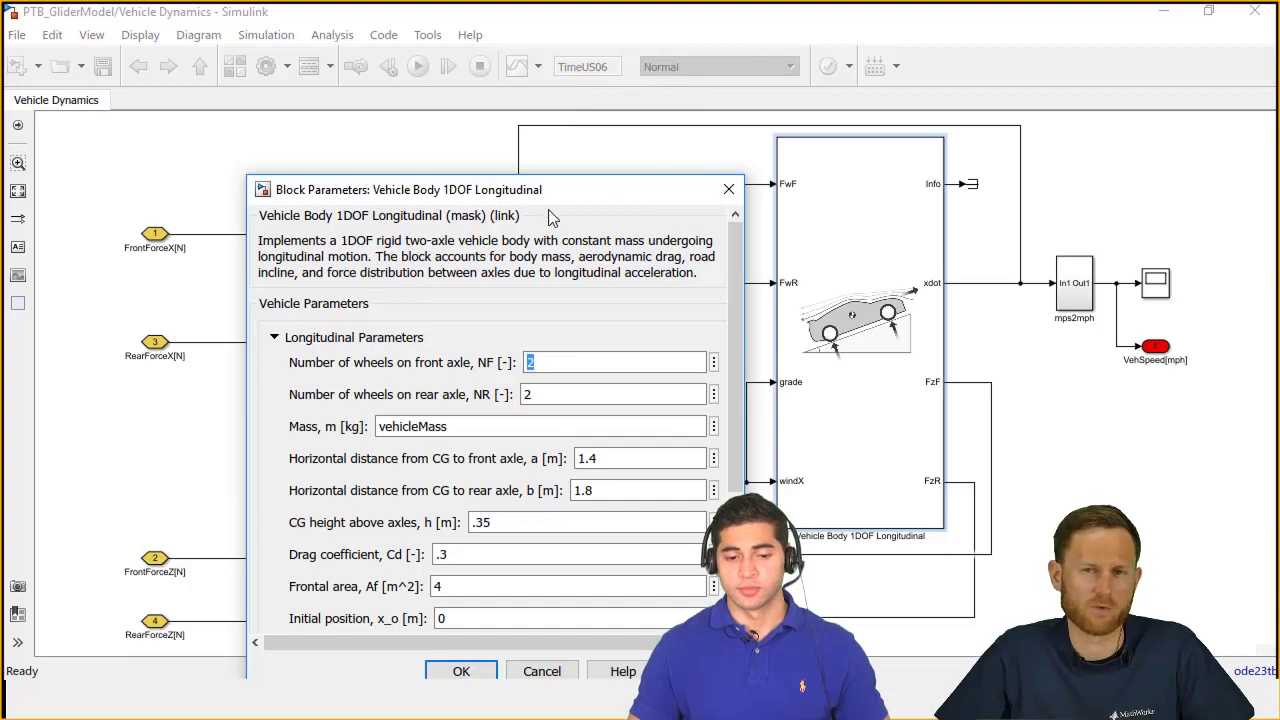
{"action": "left_click_drag", "start_coordinate": [540, 197], "coordinate": [458, 118]}
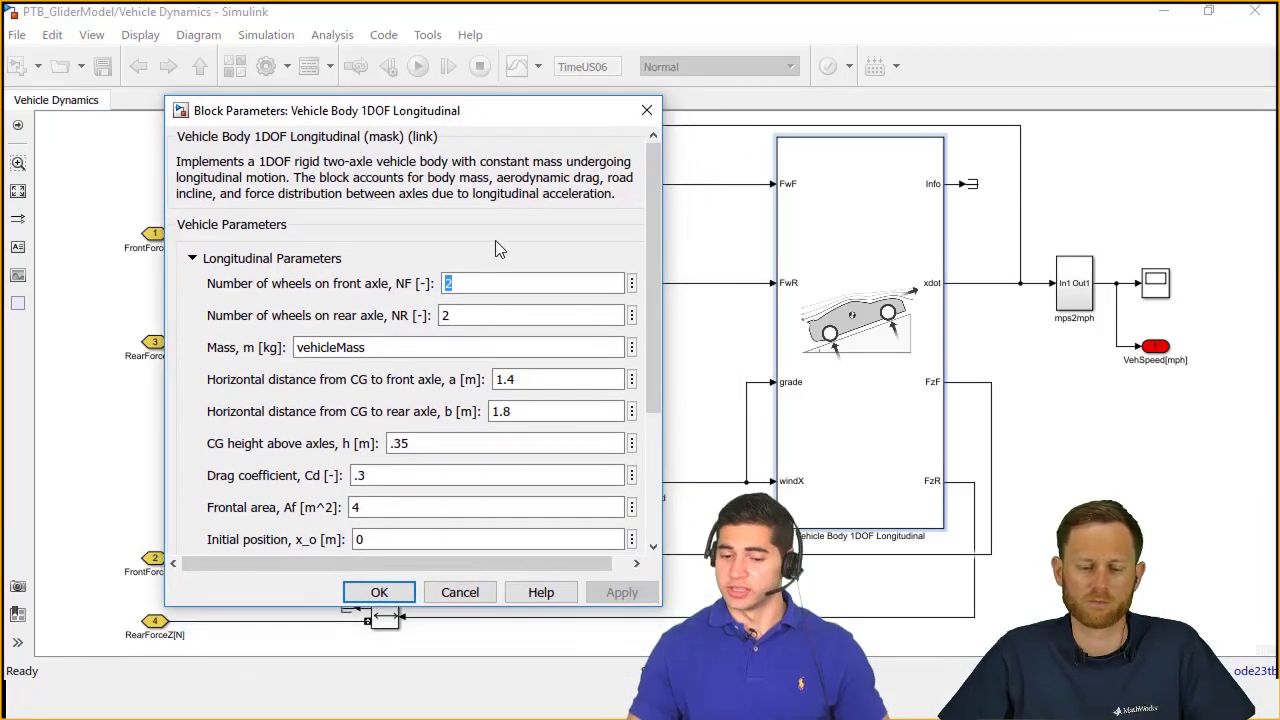
{"action": "scroll", "coordinate": [433, 345], "scroll_direction": "down", "scroll_amount": 3}
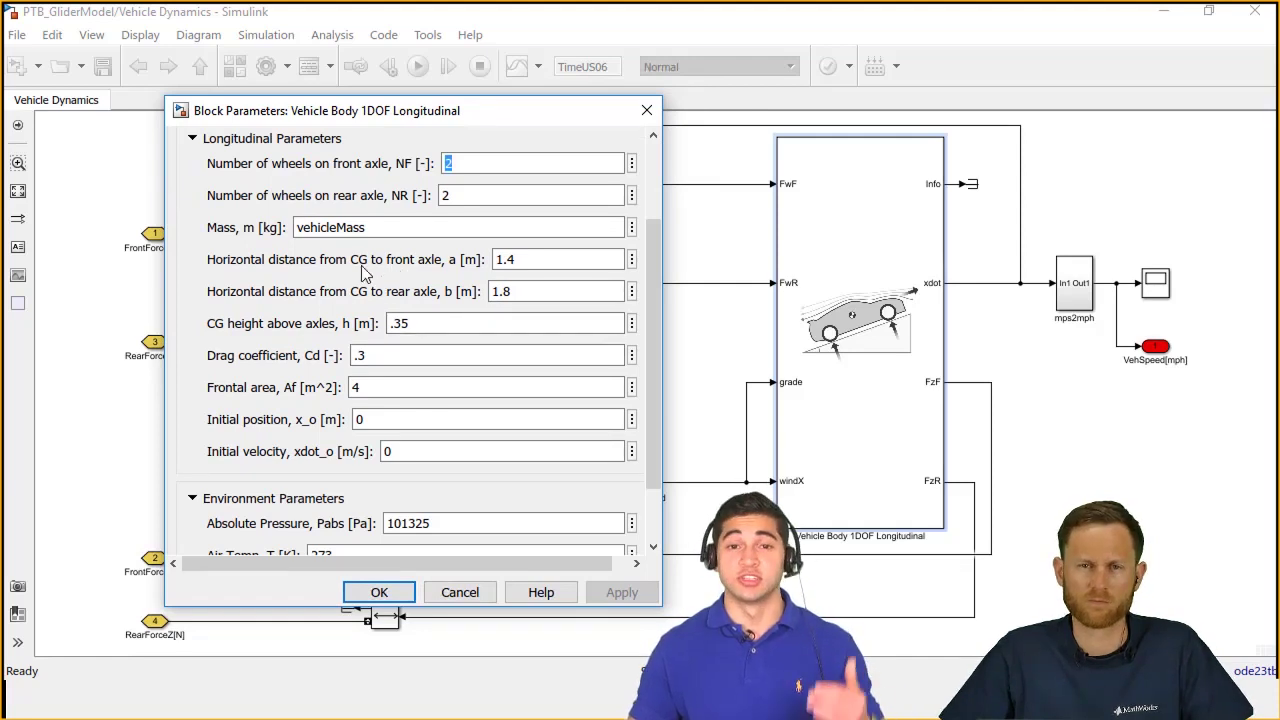
{"action": "left_click", "coordinate": [379, 592]}
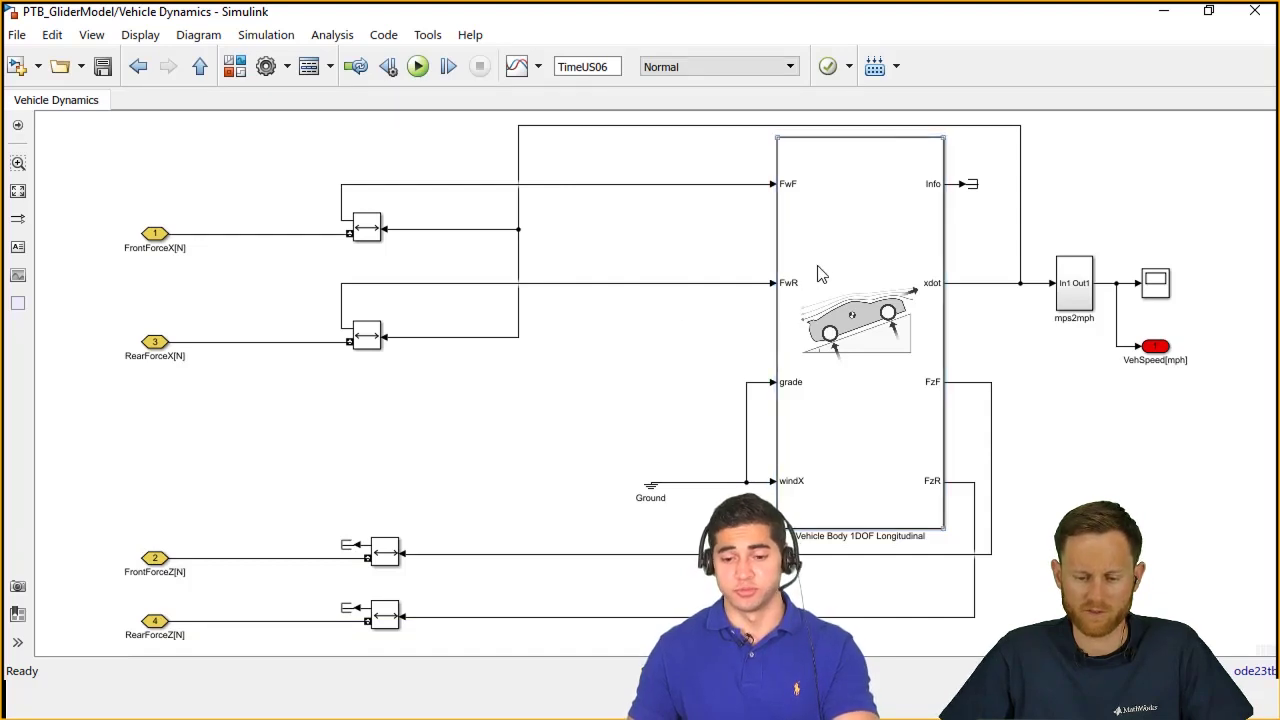
- Open Wheels & Brakes fitted to view and inspect its front and rear Longitudinal Wheel blocks
{"action": "key", "text": "Escape"}
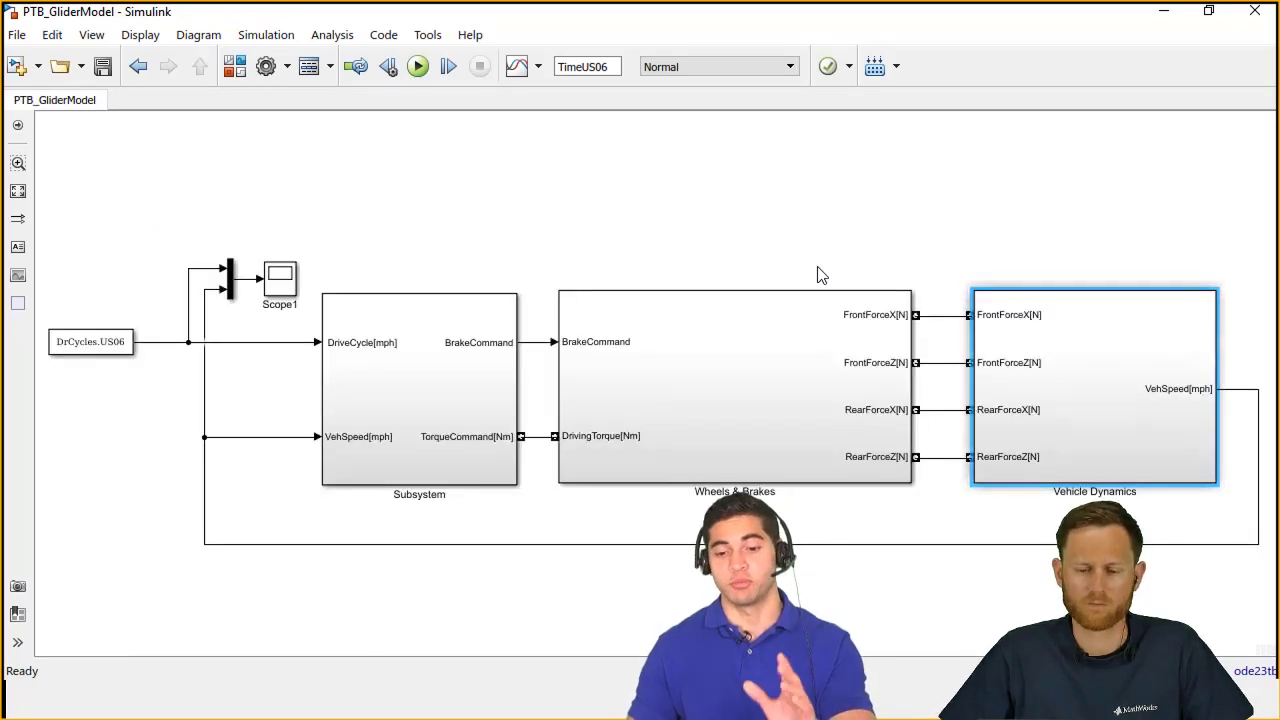
{"action": "double_click", "coordinate": [900, 382]}
{"action": "key", "text": "space"}
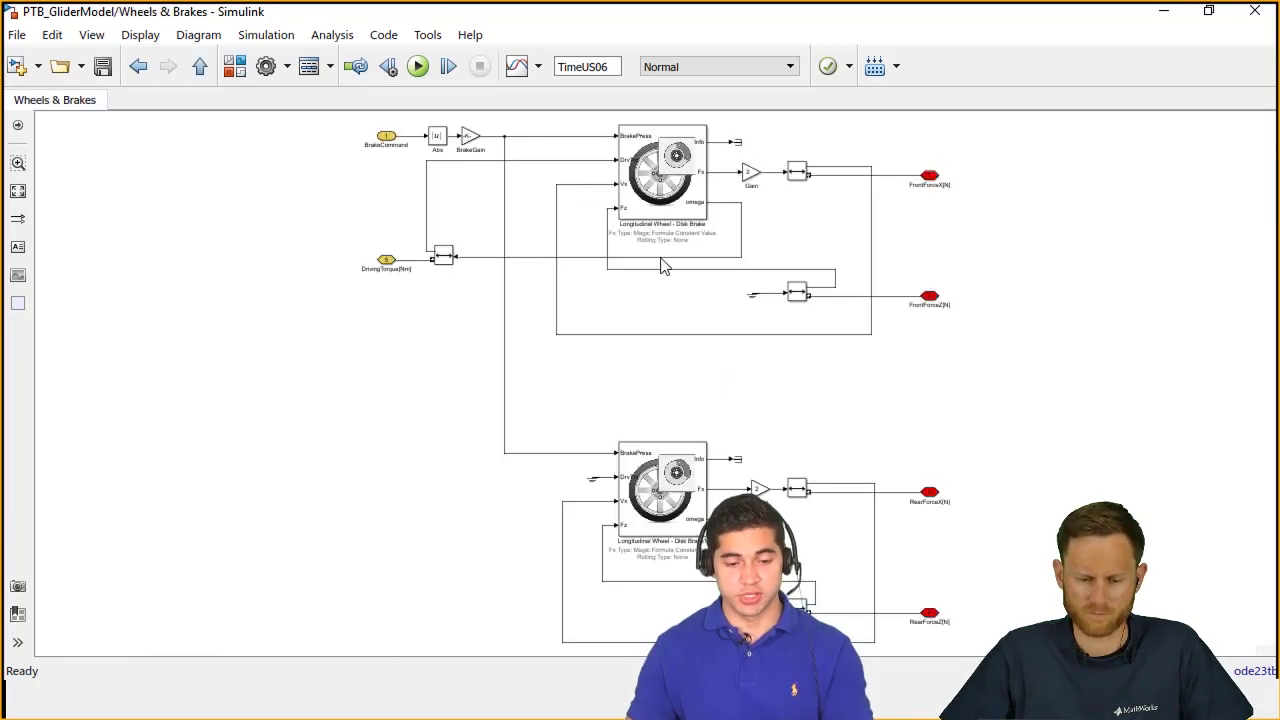
{"action": "left_click", "coordinate": [647, 178]}
{"action": "left_click", "coordinate": [690, 450]}
{"action": "scroll", "coordinate": [704, 397], "scroll_direction": "up", "scroll_amount": 1}
{"action": "scroll", "coordinate": [704, 397], "scroll_direction": "down", "scroll_amount": 1}
{"action": "scroll", "coordinate": [700, 503], "scroll_direction": "down", "scroll_amount": 1}
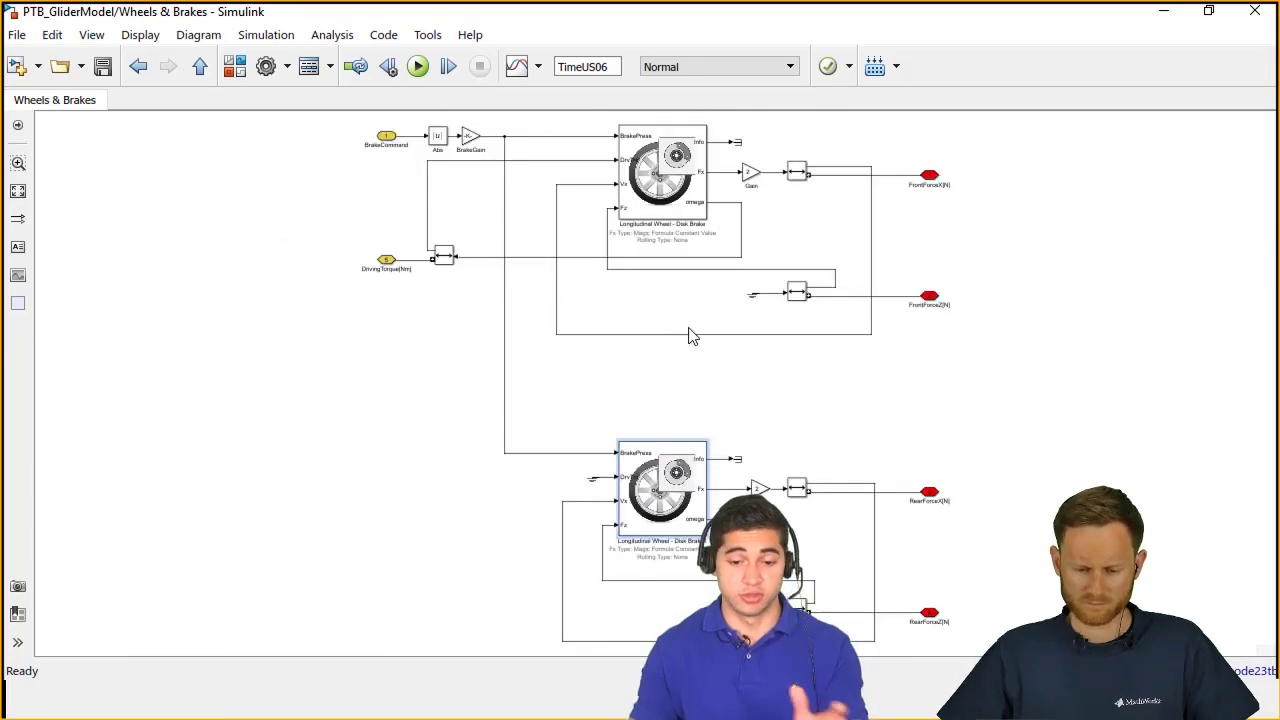
{"action": "left_click", "coordinate": [1043, 243]}
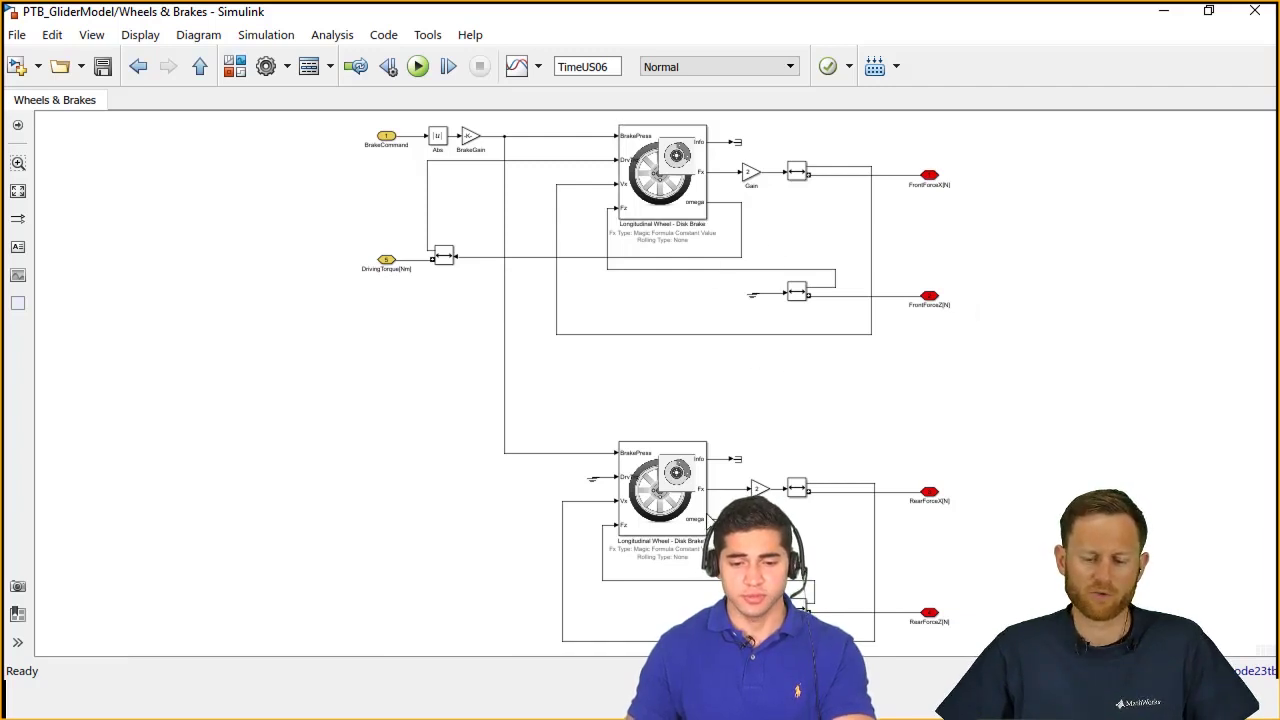
- Go up to the glider model and reopen the Wheels & Brakes subsystem
{"action": "left_click_drag", "start_coordinate": [828, 275], "coordinate": [830, 276]}
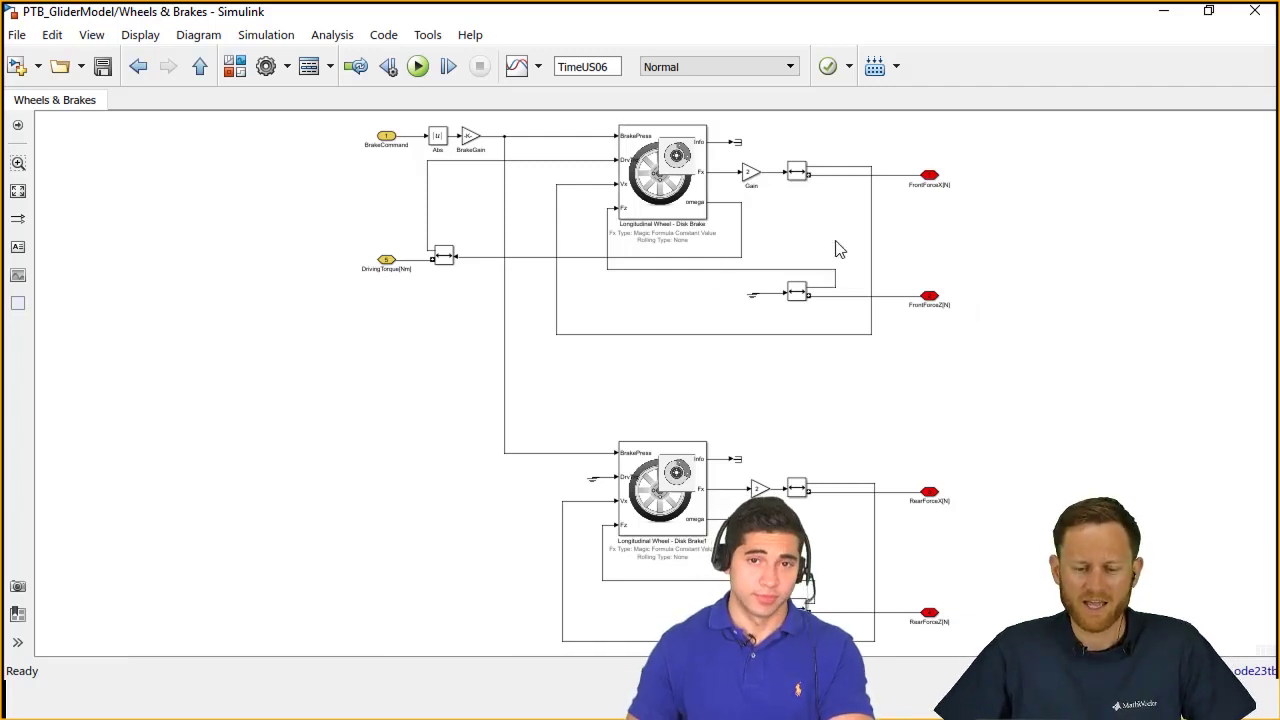
{"action": "key", "text": "Escape"}
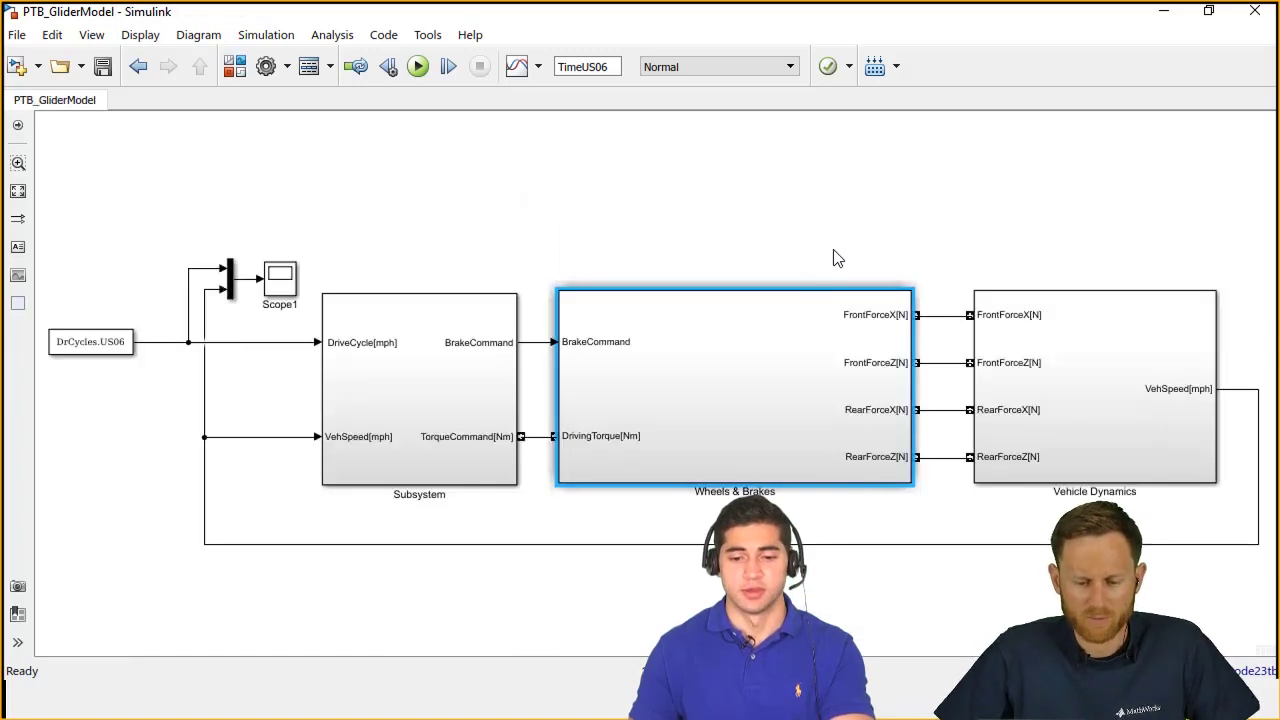
{"action": "double_click", "coordinate": [773, 345]}
{"action": "double_click", "coordinate": [686, 212]}
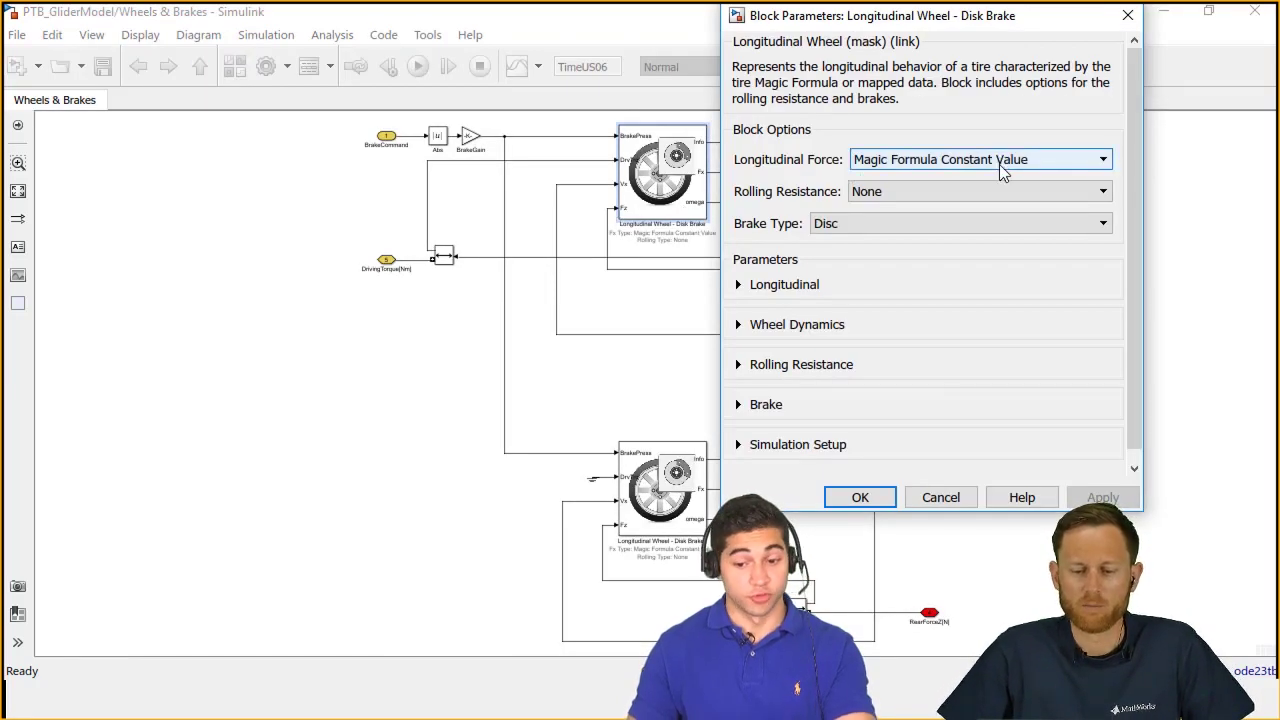
{"action": "left_click", "coordinate": [739, 286]}
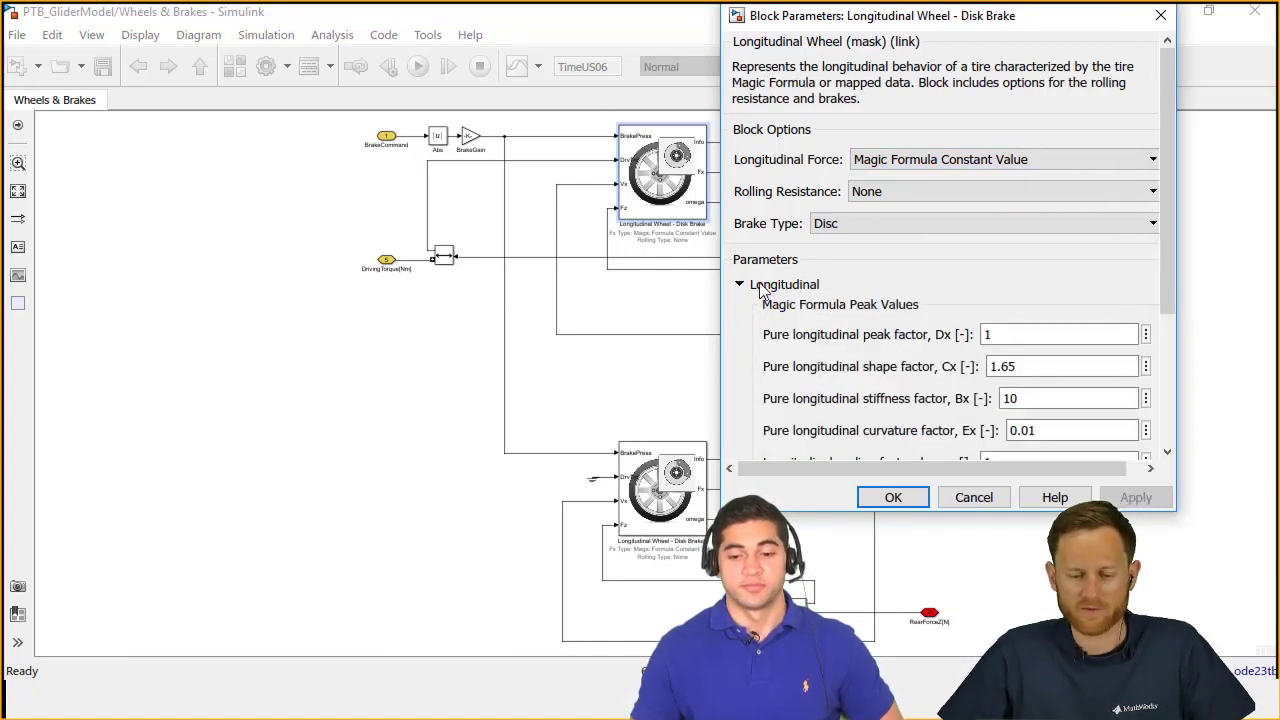
{"action": "scroll", "coordinate": [822, 334], "scroll_direction": "down", "scroll_amount": 2}
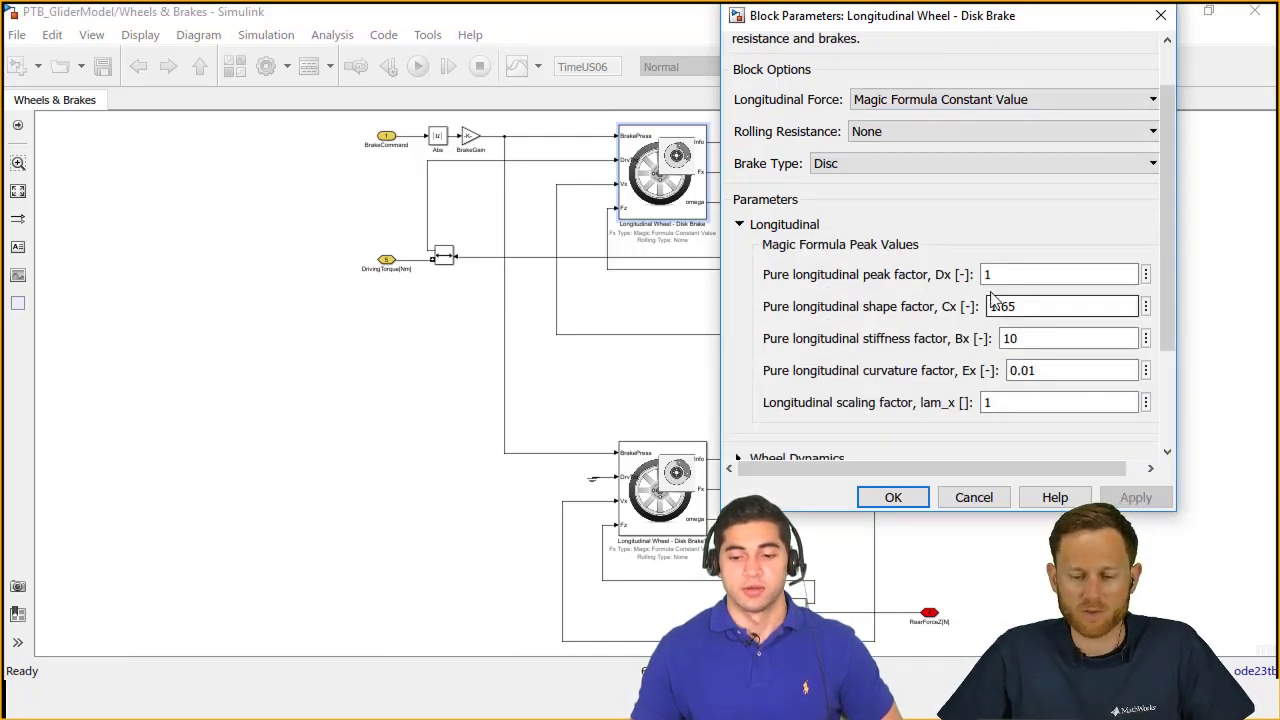
{"action": "scroll", "coordinate": [985, 298], "scroll_direction": "up", "scroll_amount": 2}
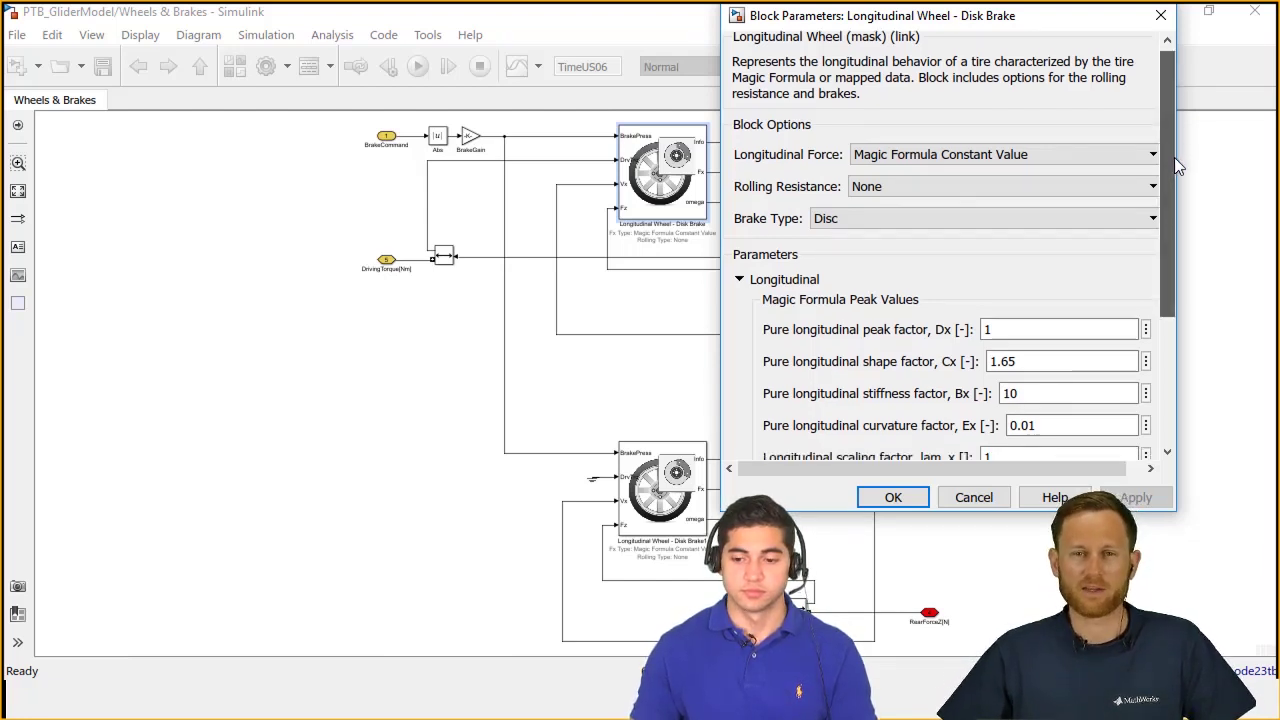
{"action": "scroll", "coordinate": [1176, 170], "scroll_direction": "down", "scroll_amount": 1}
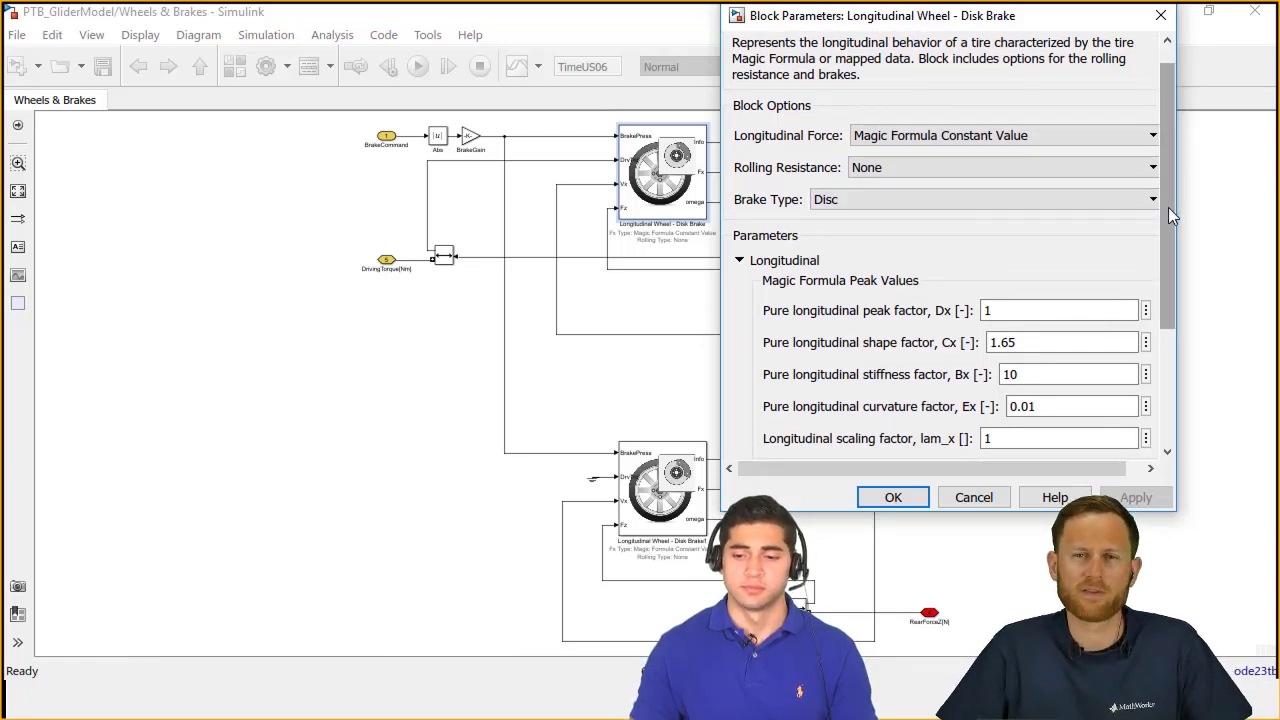
{"action": "scroll", "coordinate": [1168, 207], "scroll_direction": "up", "scroll_amount": 1}
{"action": "left_click", "coordinate": [1160, 16]}
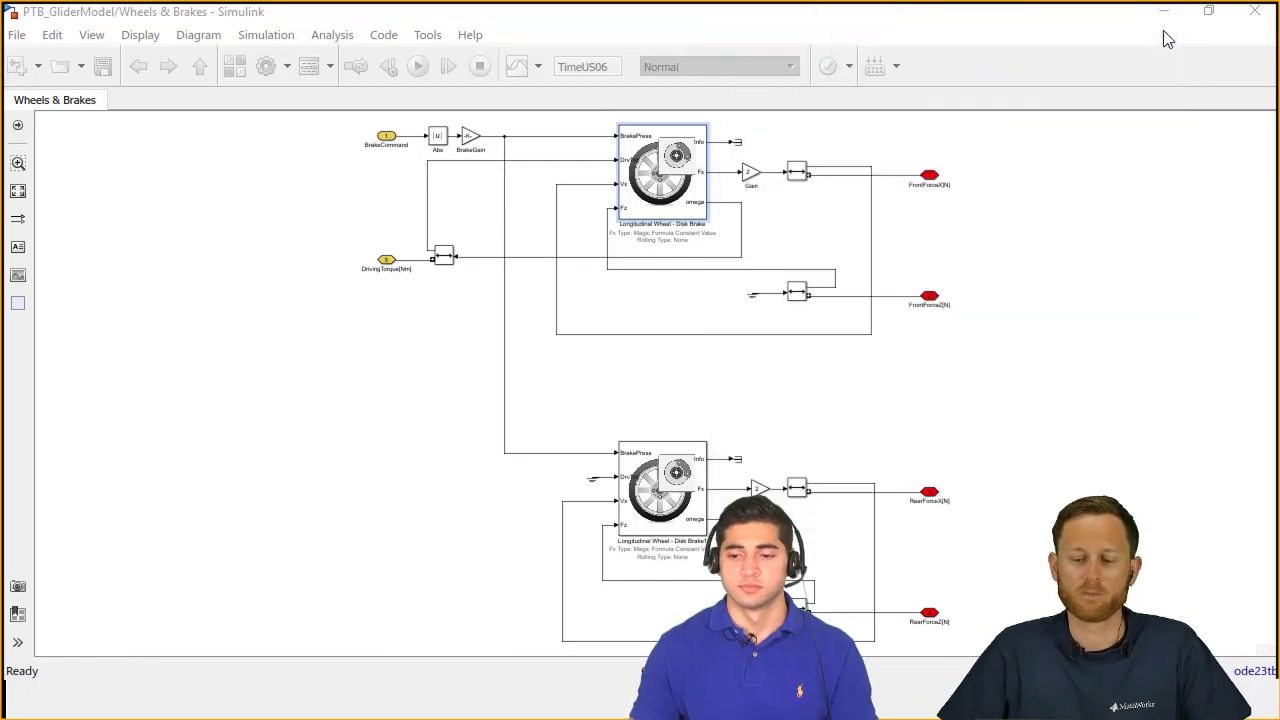
- Open the controller Subsystem, trace the PID Controller's error input and output lines, then return
{"action": "key", "text": "Escape"}
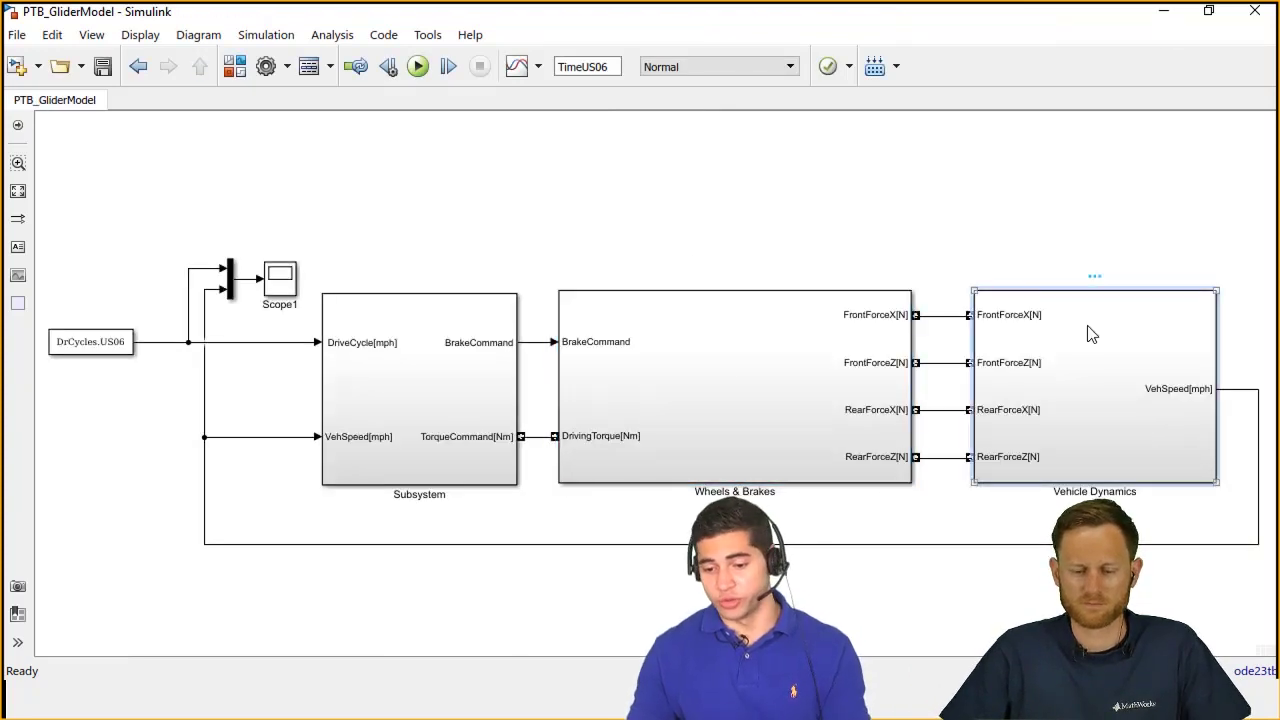
{"action": "left_click", "coordinate": [476, 418]}
{"action": "double_click", "coordinate": [474, 410]}
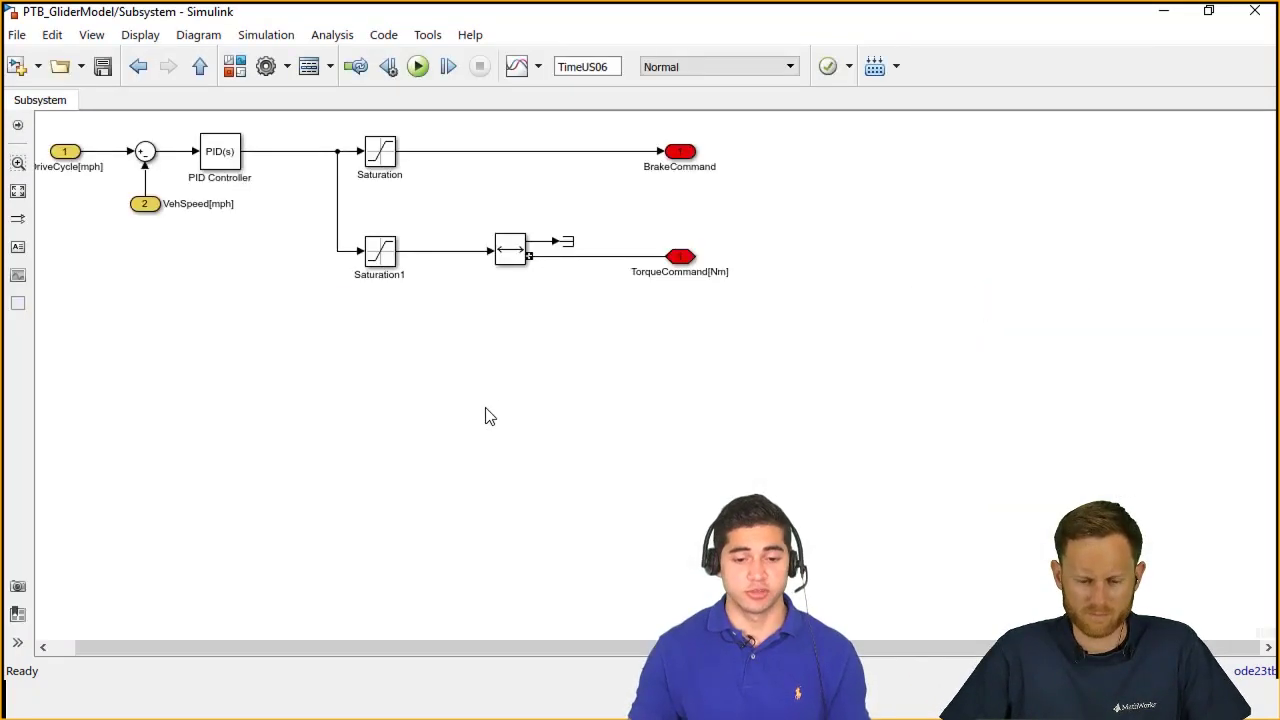
{"action": "key", "text": "space"}
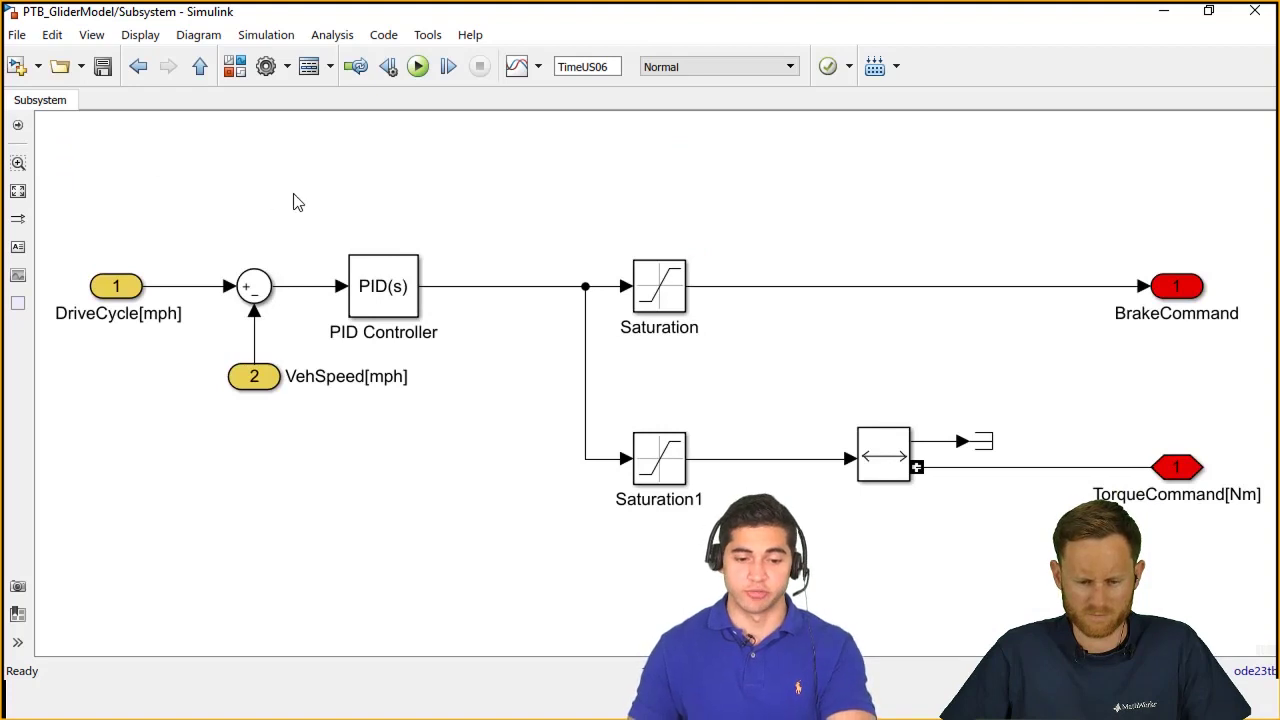
{"action": "left_click_drag", "start_coordinate": [272, 224], "coordinate": [330, 312]}
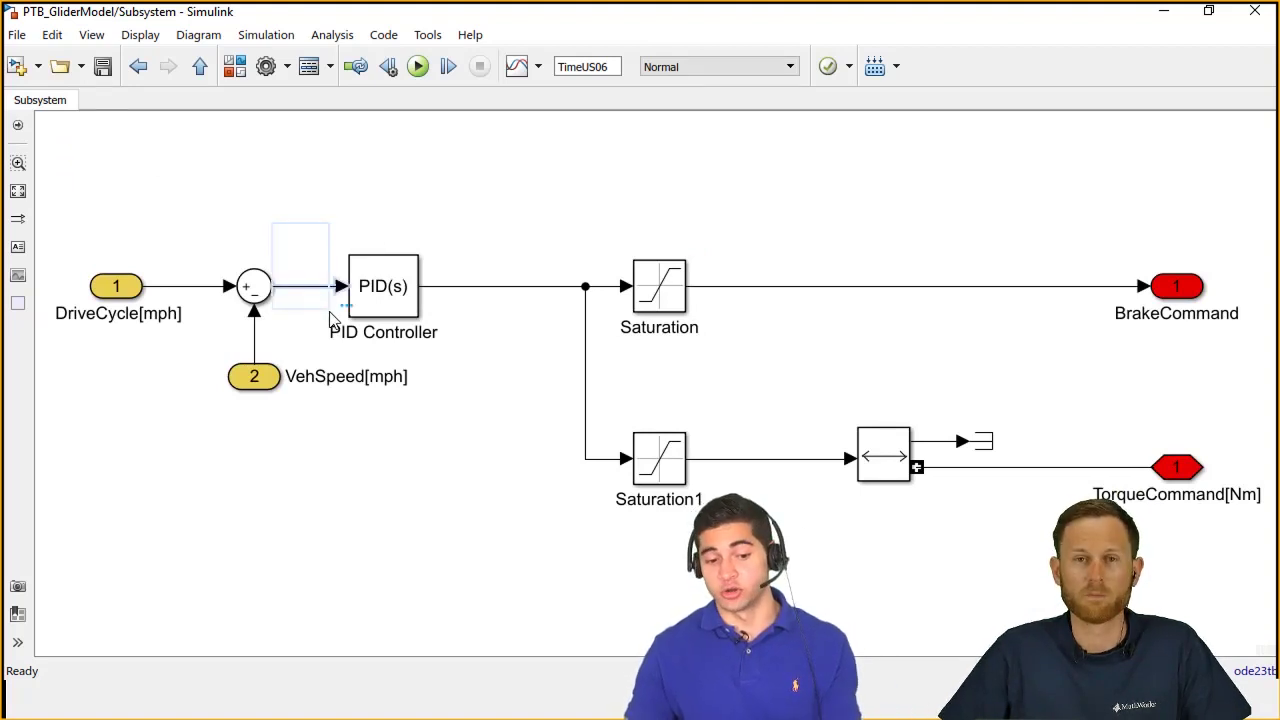
{"action": "left_click", "coordinate": [618, 461]}
{"action": "left_click", "coordinate": [590, 263]}
{"action": "key", "text": "Escape"}
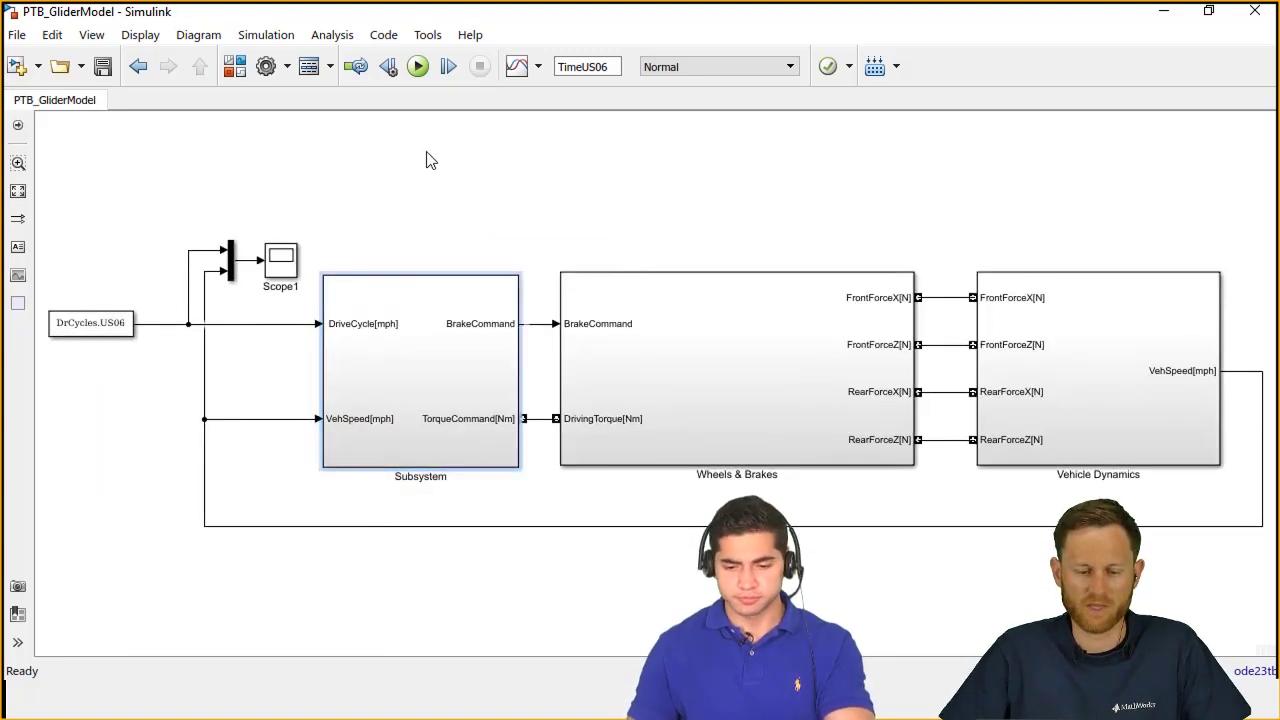
- Run the glider model on US06, view the Scope1 speed traces maximized, then close the scope
{"action": "left_click", "coordinate": [418, 66]}
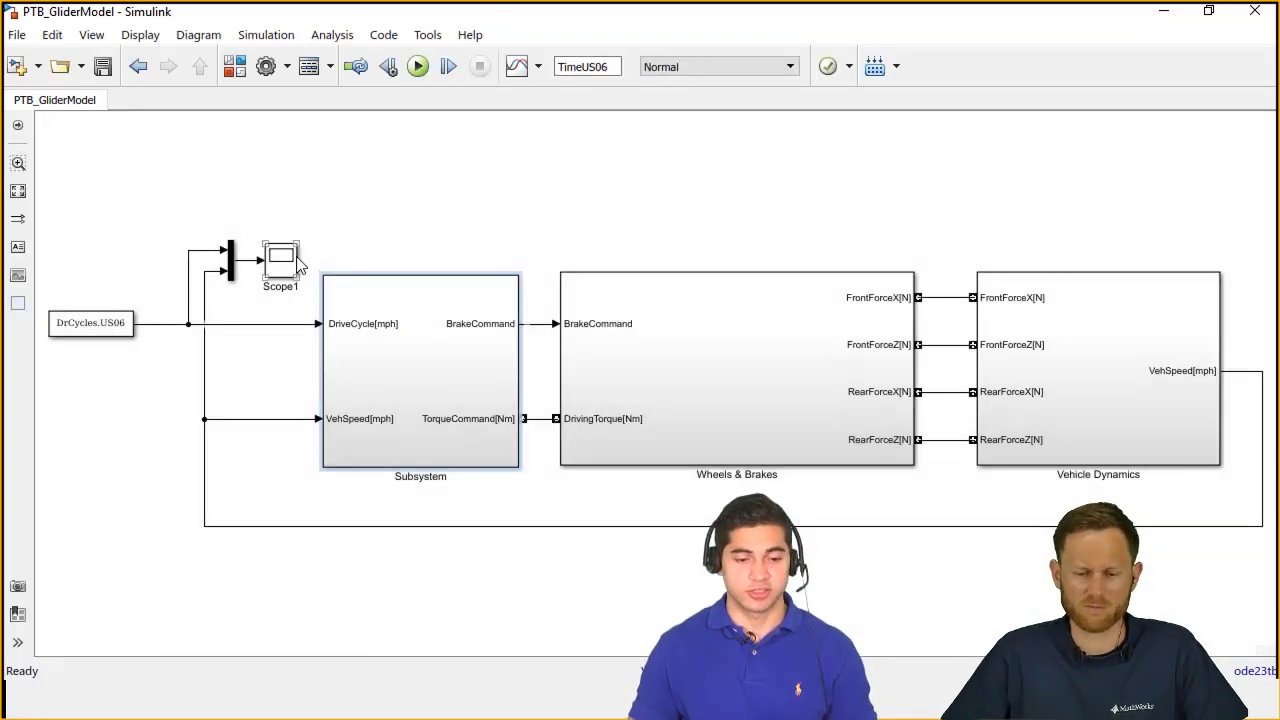
{"action": "double_click", "coordinate": [294, 260]}
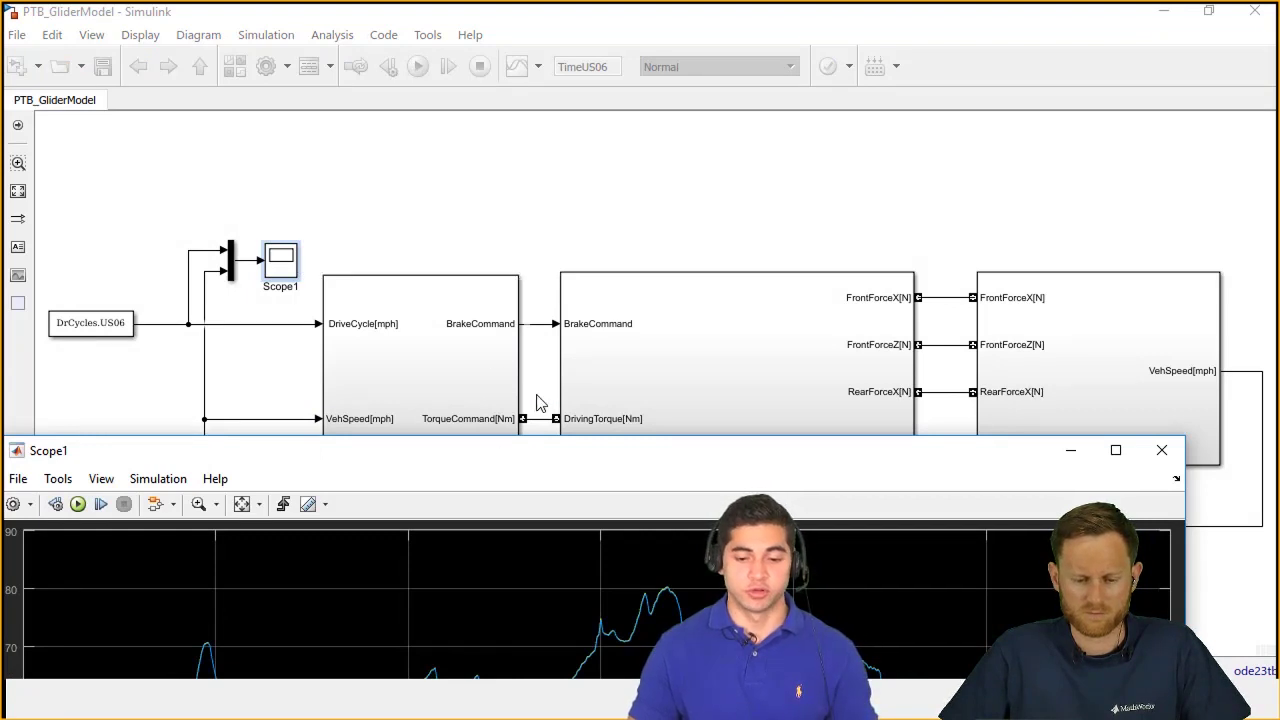
{"action": "left_click_drag", "start_coordinate": [500, 458], "coordinate": [580, 2]}
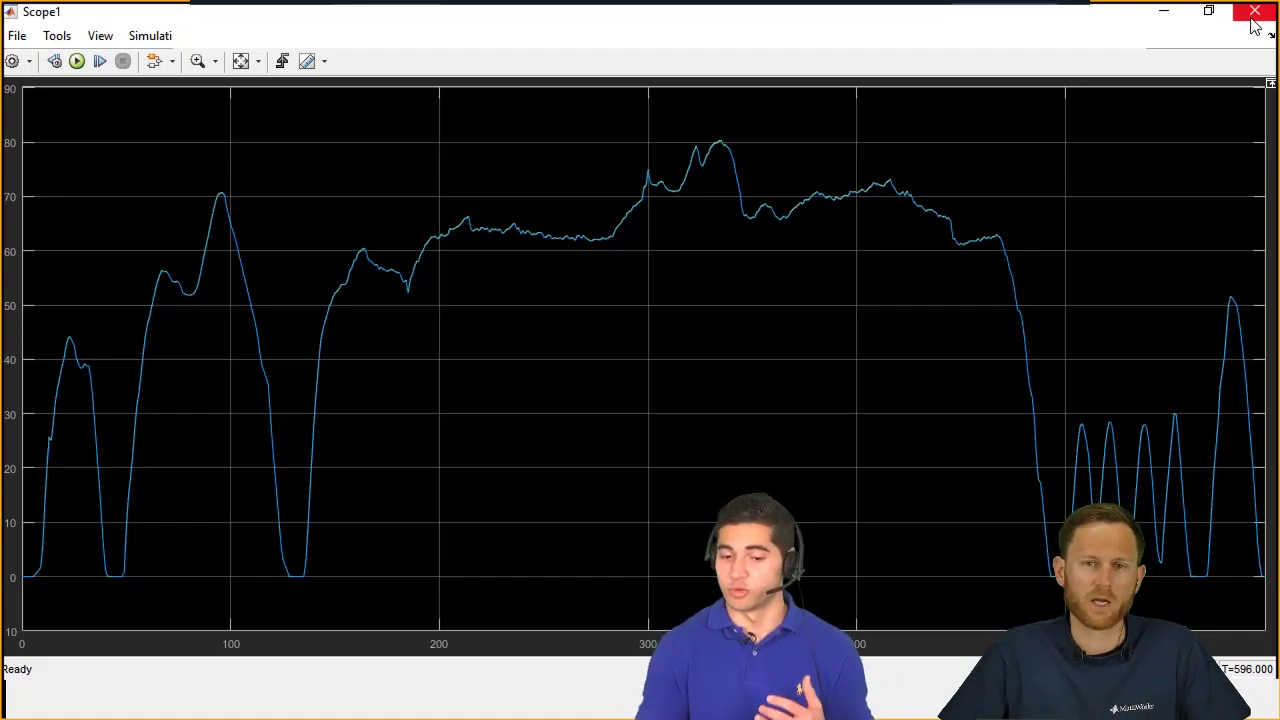
{"action": "left_click", "coordinate": [1251, 18]}
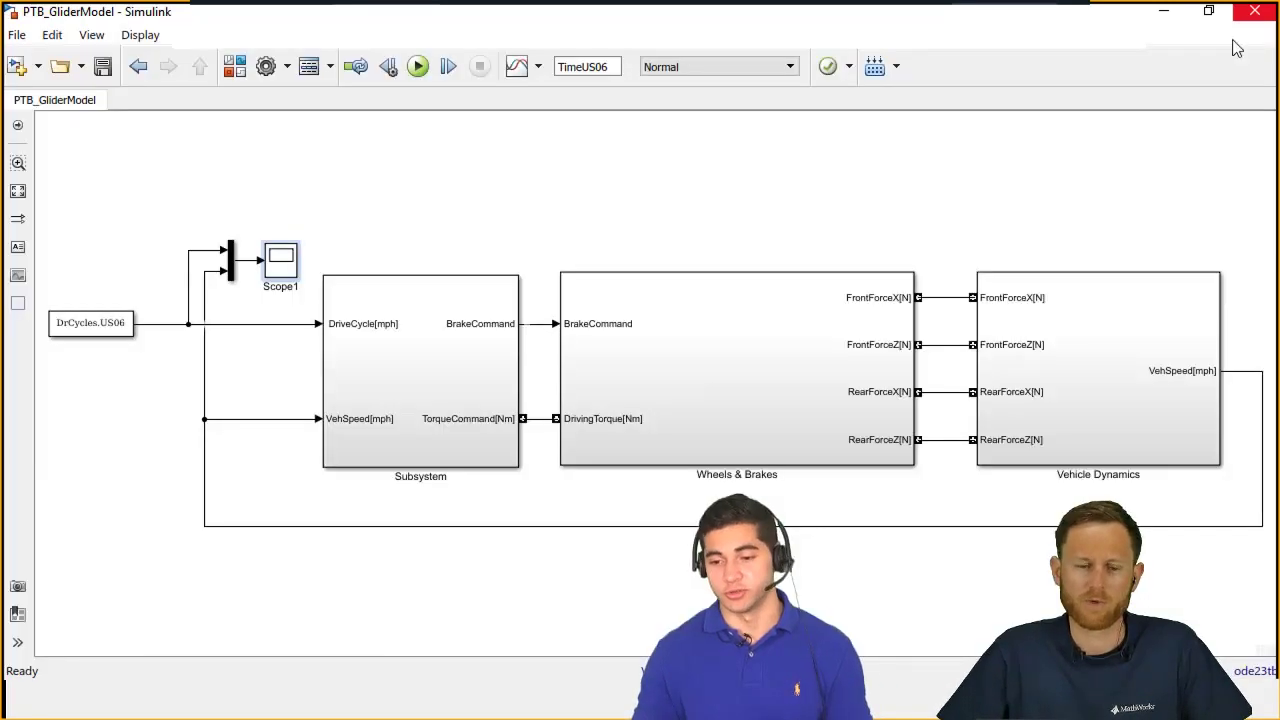
{"action": "key", "text": "alt+Tab"}
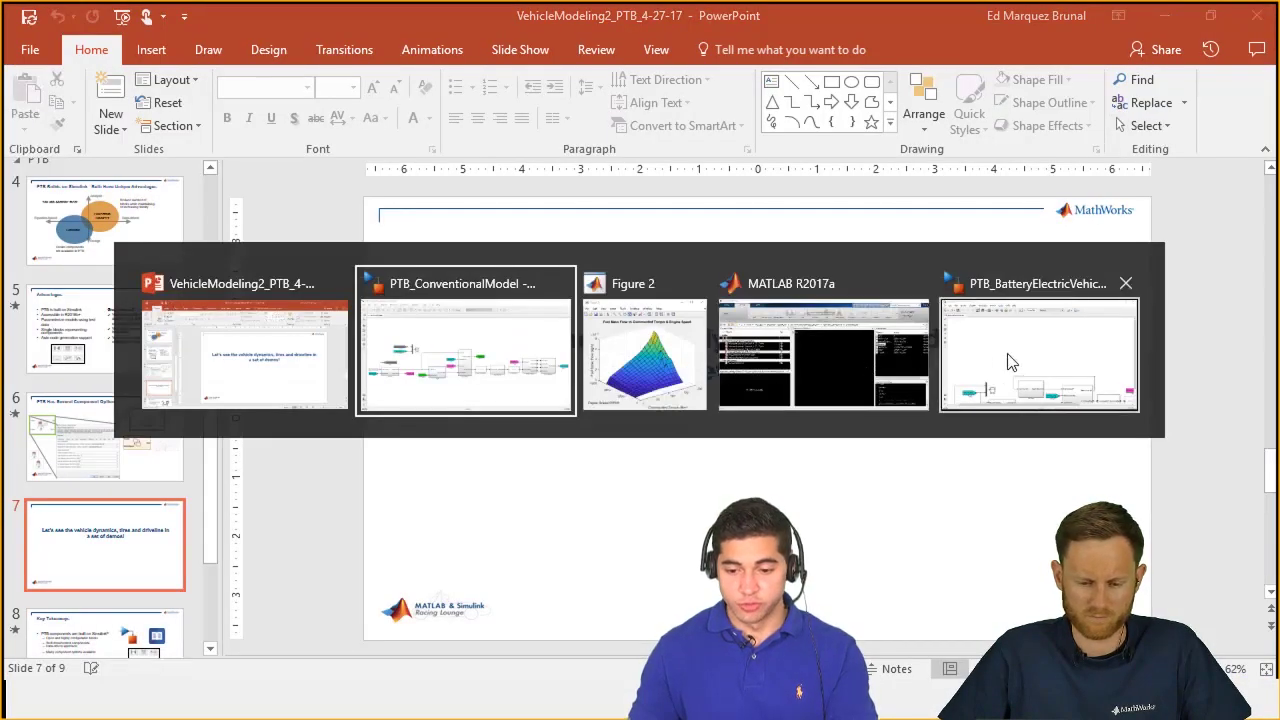
{"action": "left_click", "coordinate": [1005, 363]}
{"action": "double_click", "coordinate": [659, 48]}
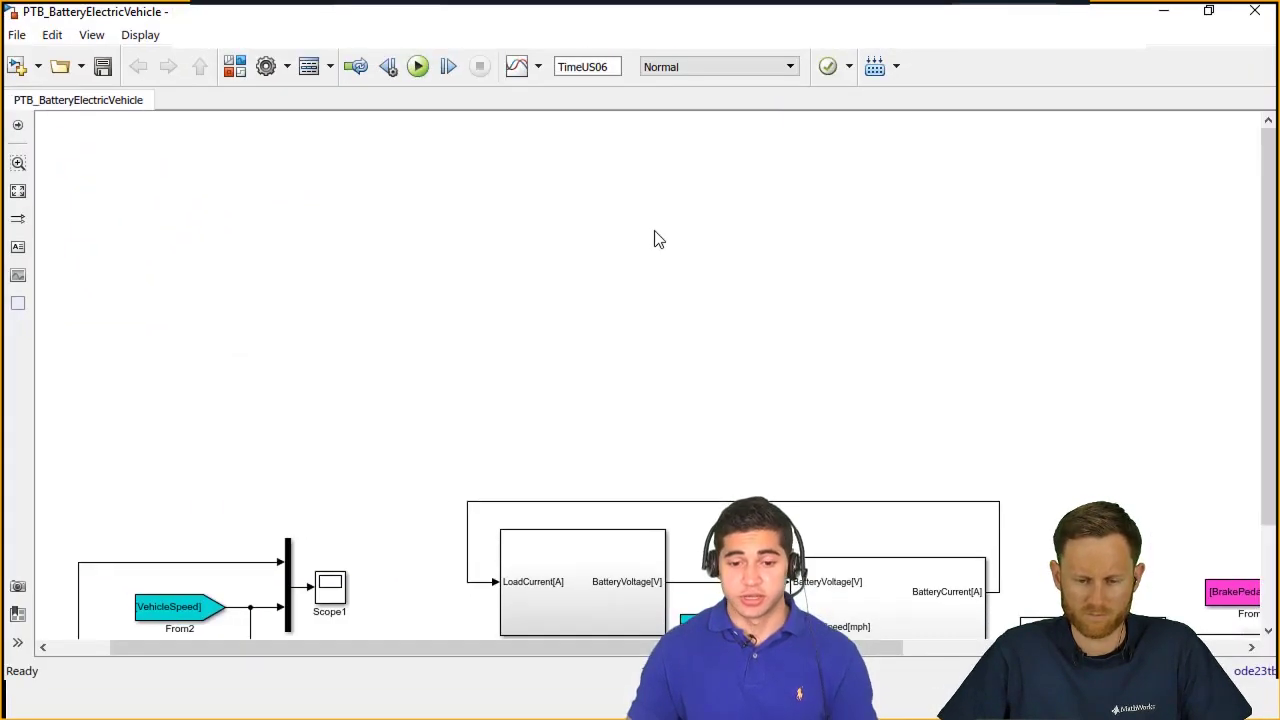
{"action": "key", "text": "space"}
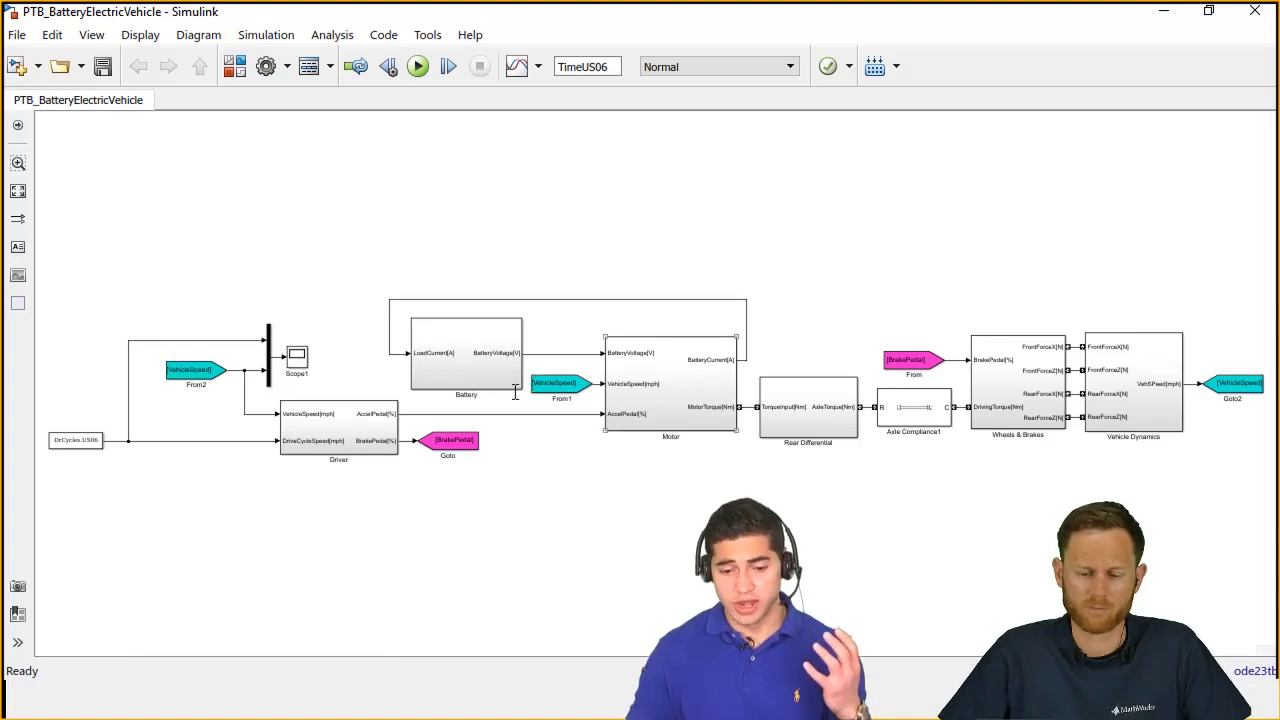
{"action": "left_click", "coordinate": [368, 437]}
{"action": "left_click", "coordinate": [631, 417]}
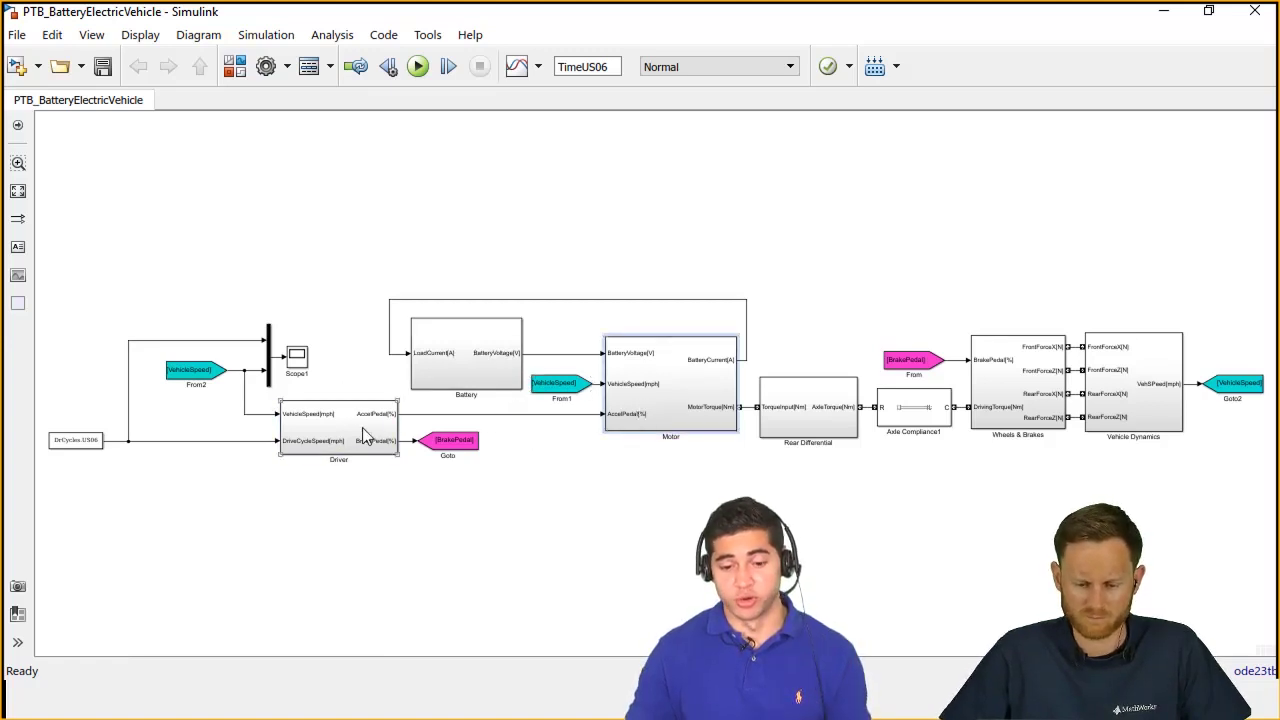
{"action": "left_click_drag", "start_coordinate": [336, 395], "coordinate": [389, 472]}
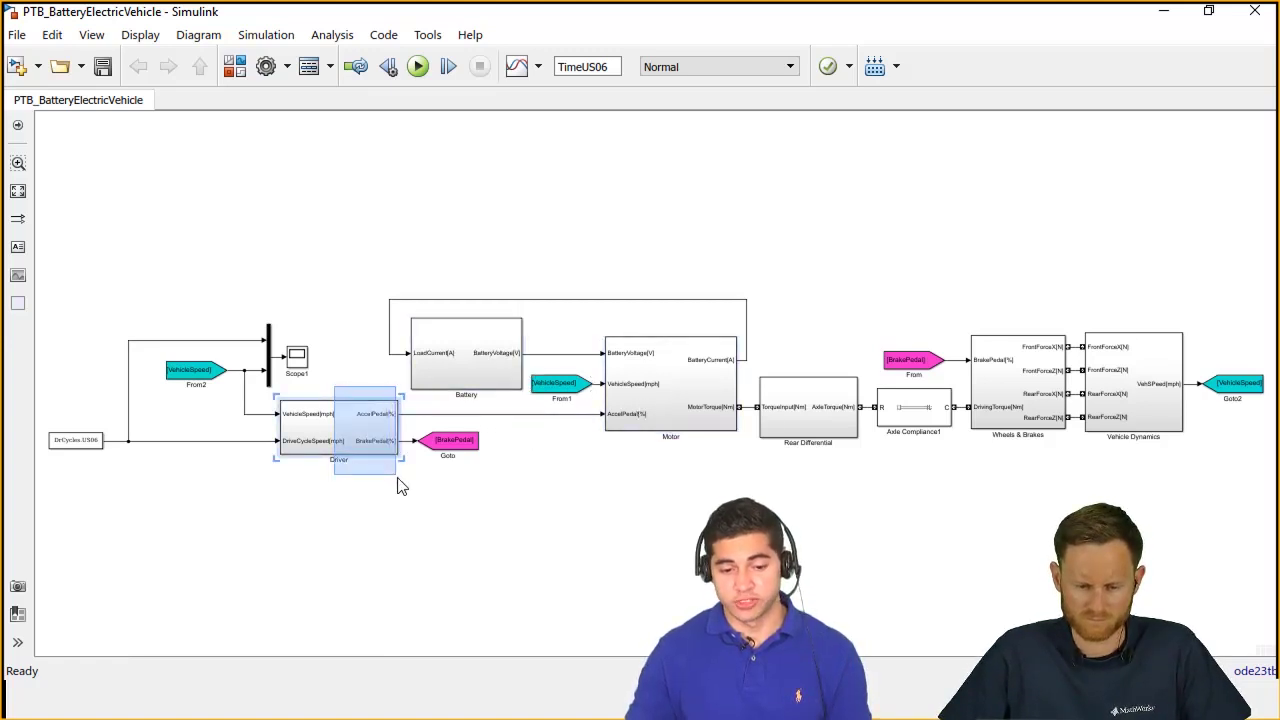
{"action": "scroll", "coordinate": [656, 391], "scroll_direction": "up", "scroll_amount": 1}
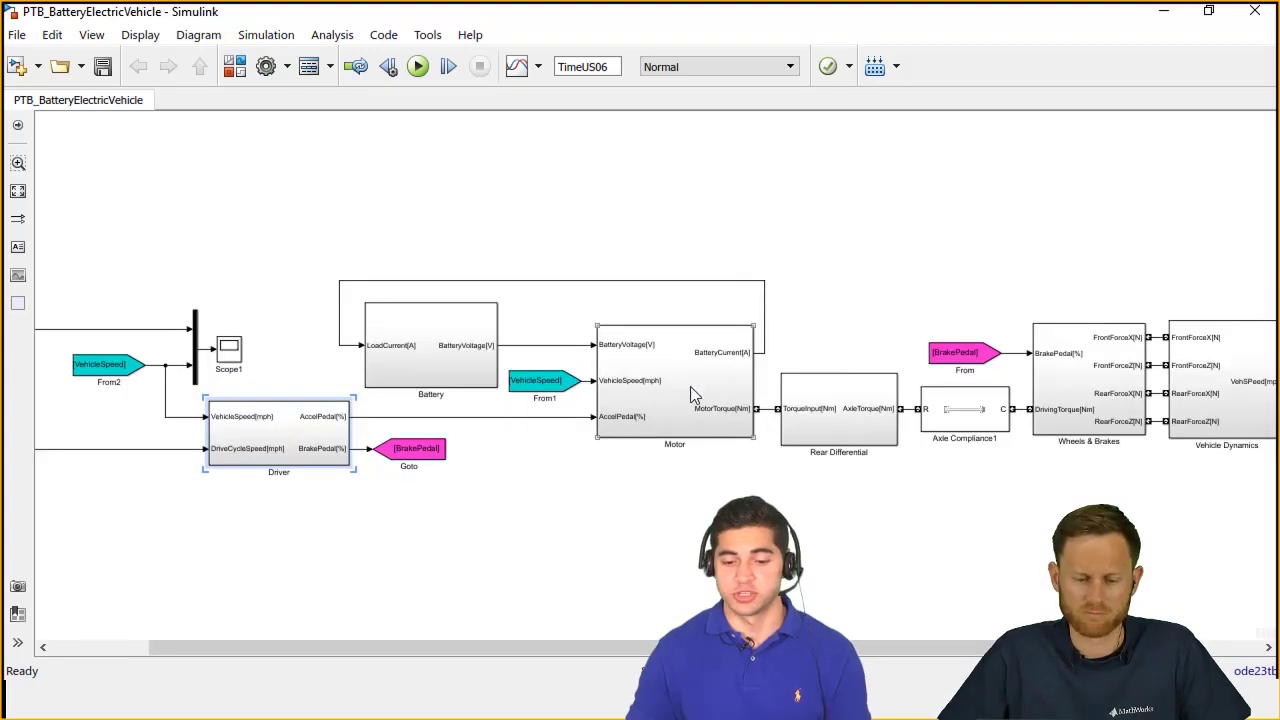
- Open the Motor subsystem and point out the accelerator pedal scaling and Mapped Motor block
{"action": "left_click", "coordinate": [690, 386]}
{"action": "double_click", "coordinate": [690, 386]}
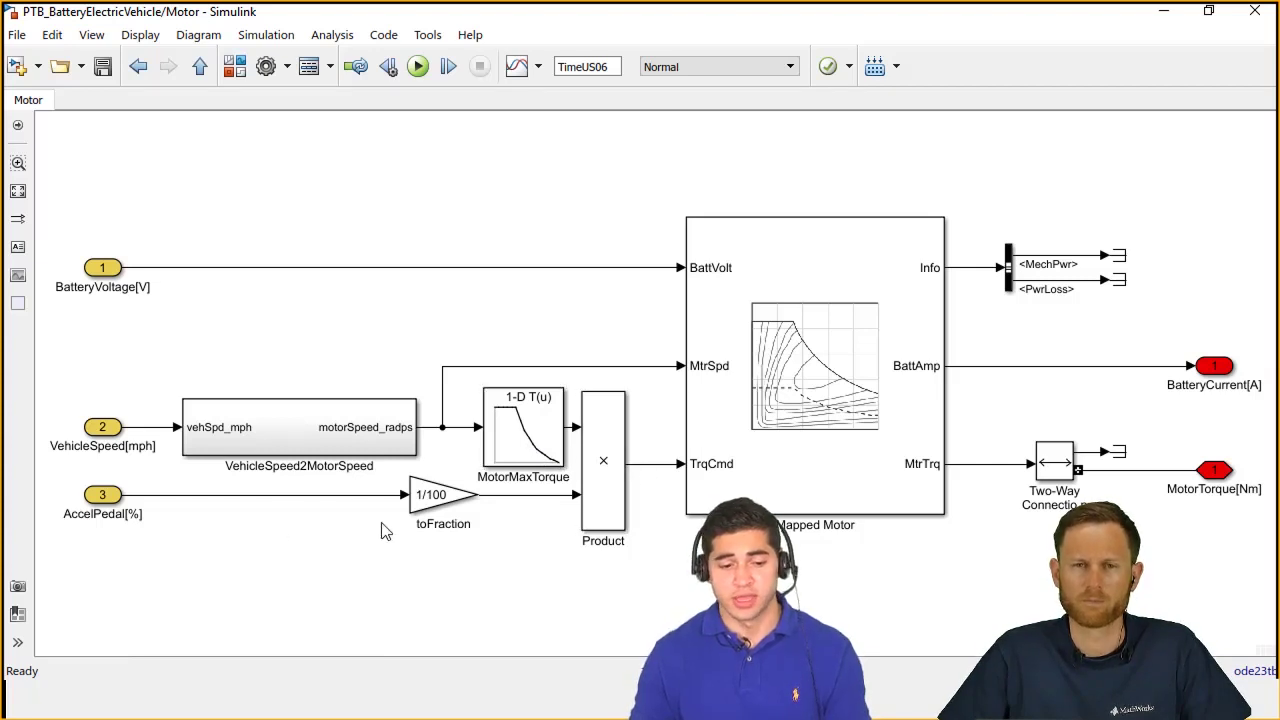
{"action": "left_click_drag", "start_coordinate": [508, 522], "coordinate": [357, 491]}
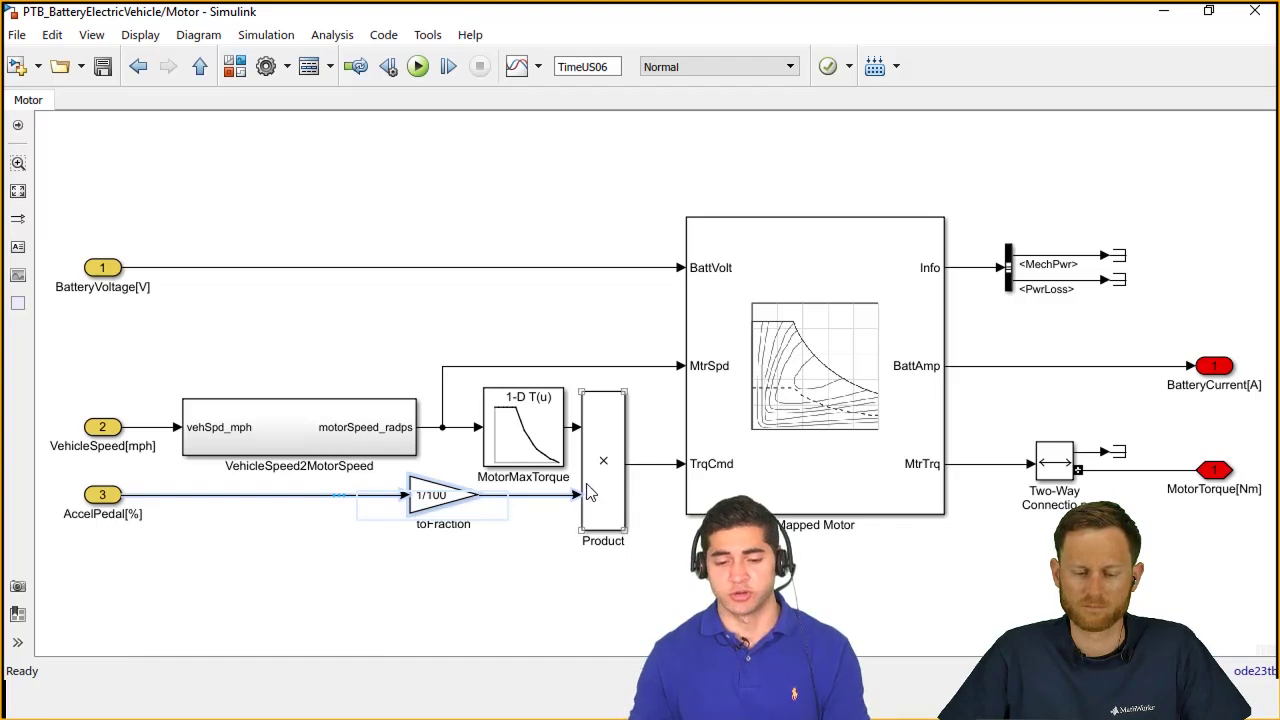
{"action": "left_click", "coordinate": [700, 491]}
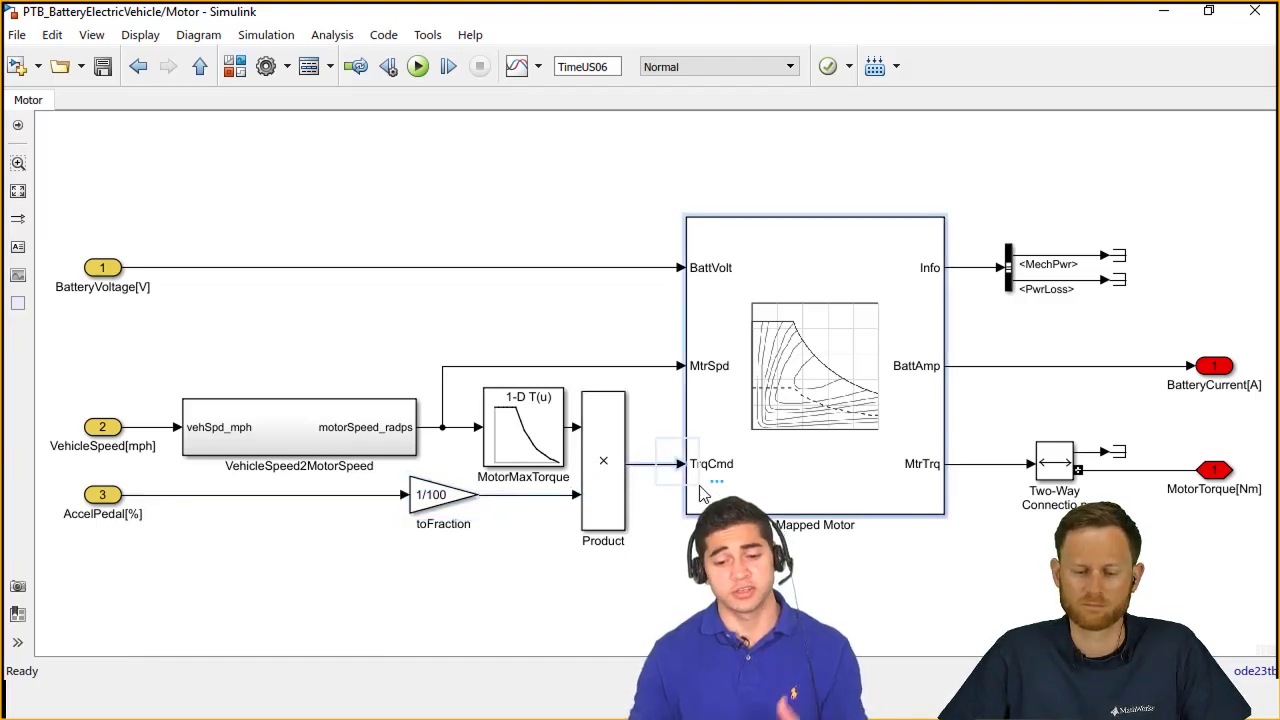
{"action": "left_click", "coordinate": [738, 461]}
- Highlight the motor's battery voltage, speed and torque inputs, battery current output and Two-Way Connection
{"action": "left_click_drag", "start_coordinate": [428, 243], "coordinate": [585, 293]}
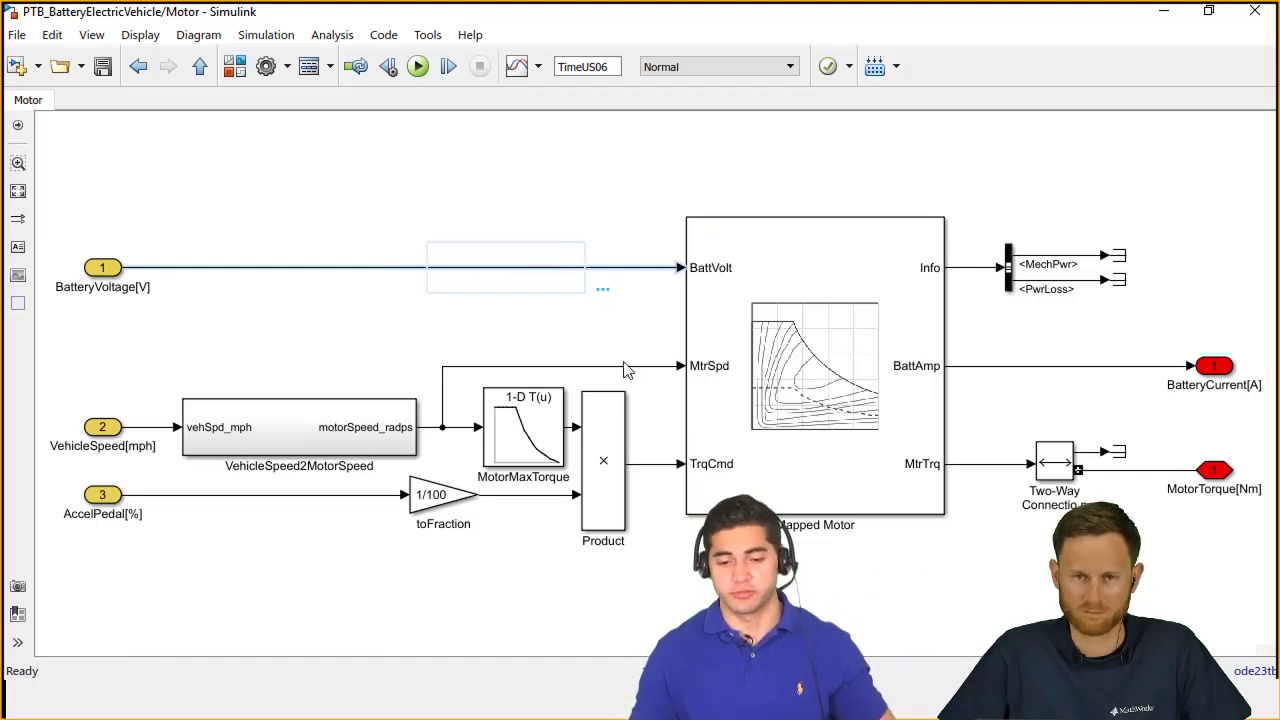
{"action": "left_click_drag", "start_coordinate": [497, 349], "coordinate": [613, 373]}
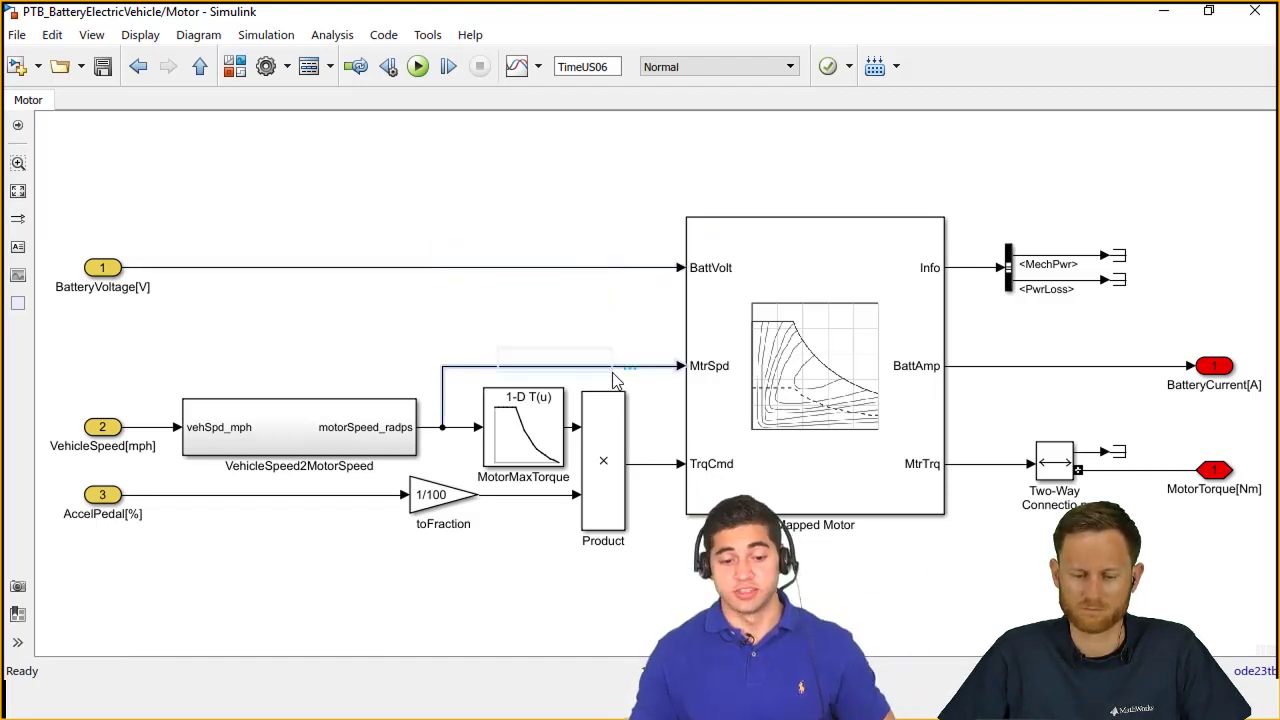
{"action": "left_click", "coordinate": [358, 436], "text": "shift"}
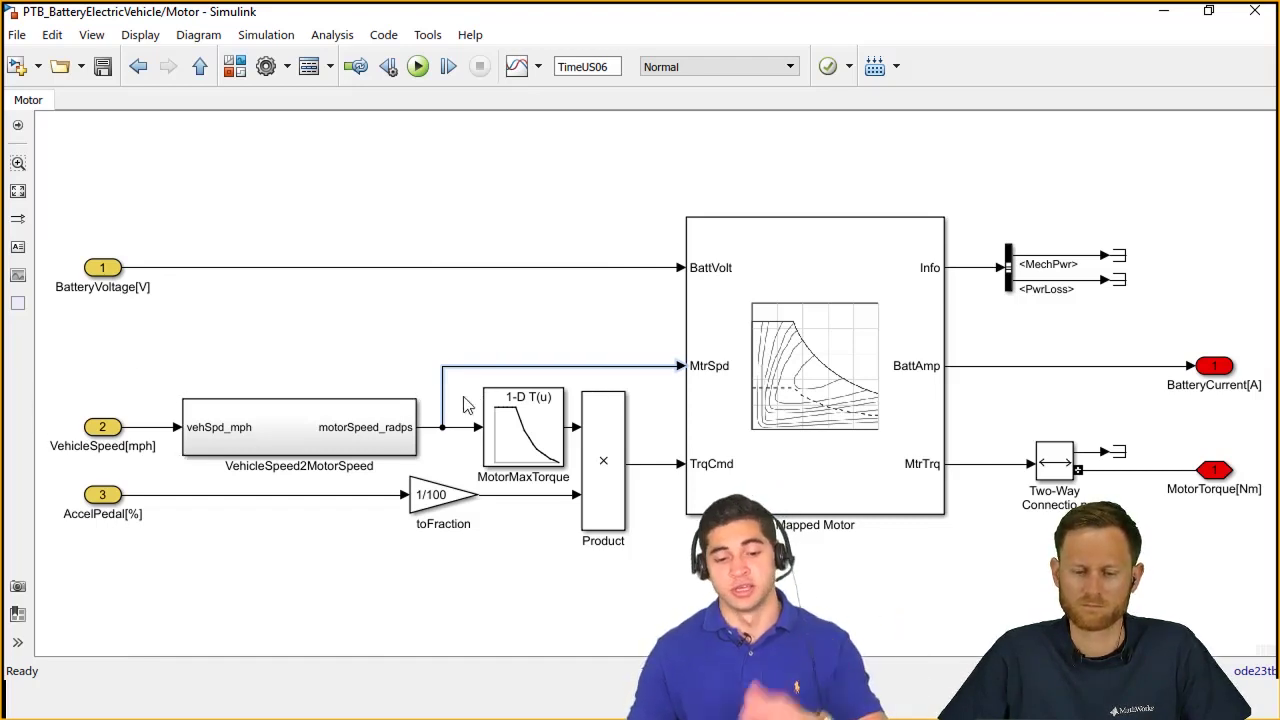
{"action": "left_click_drag", "start_coordinate": [628, 237], "coordinate": [684, 514]}
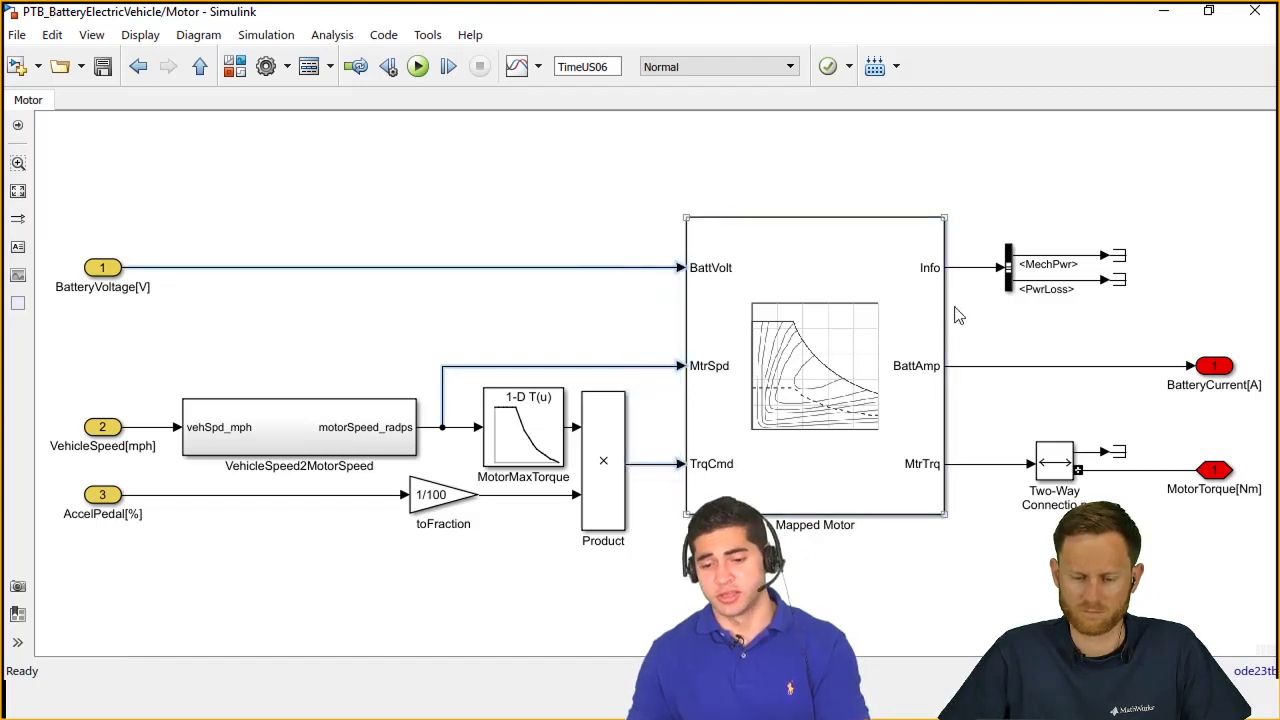
{"action": "left_click_drag", "start_coordinate": [1010, 342], "coordinate": [1066, 394]}
{"action": "left_click_drag", "start_coordinate": [990, 418], "coordinate": [1143, 545]}
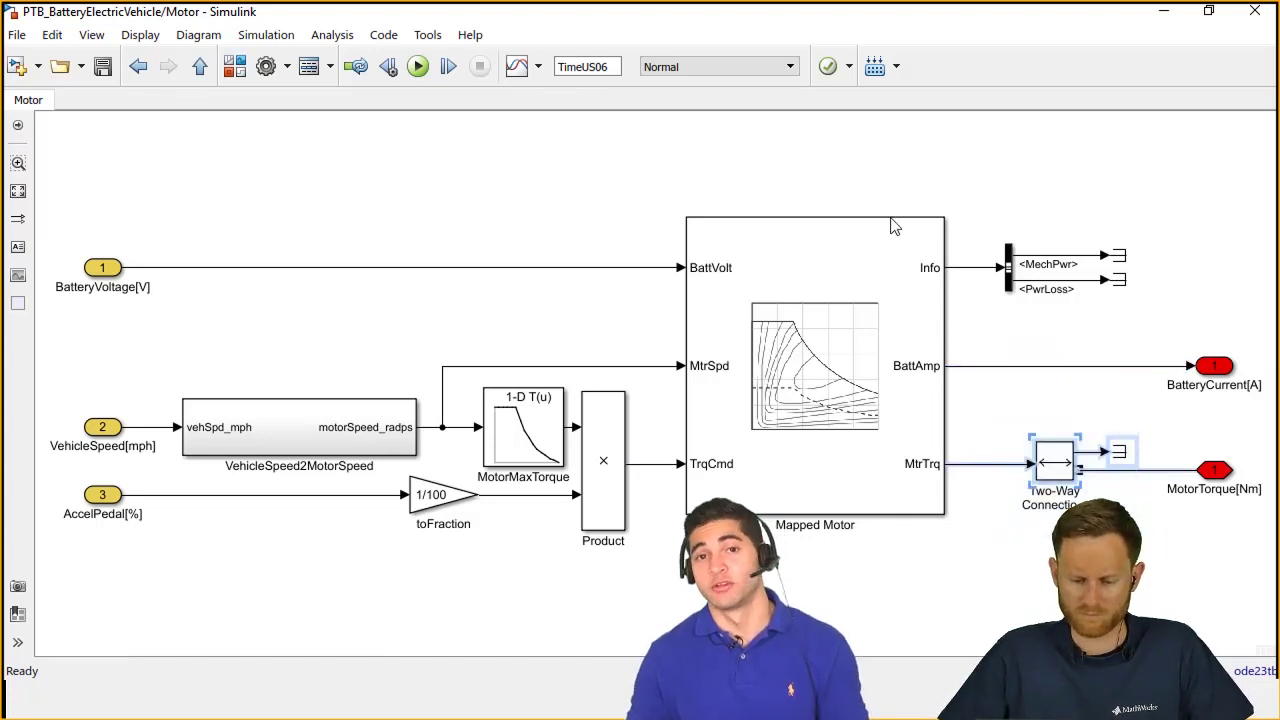
{"action": "left_click", "coordinate": [838, 298]}
{"action": "double_click", "coordinate": [838, 298]}
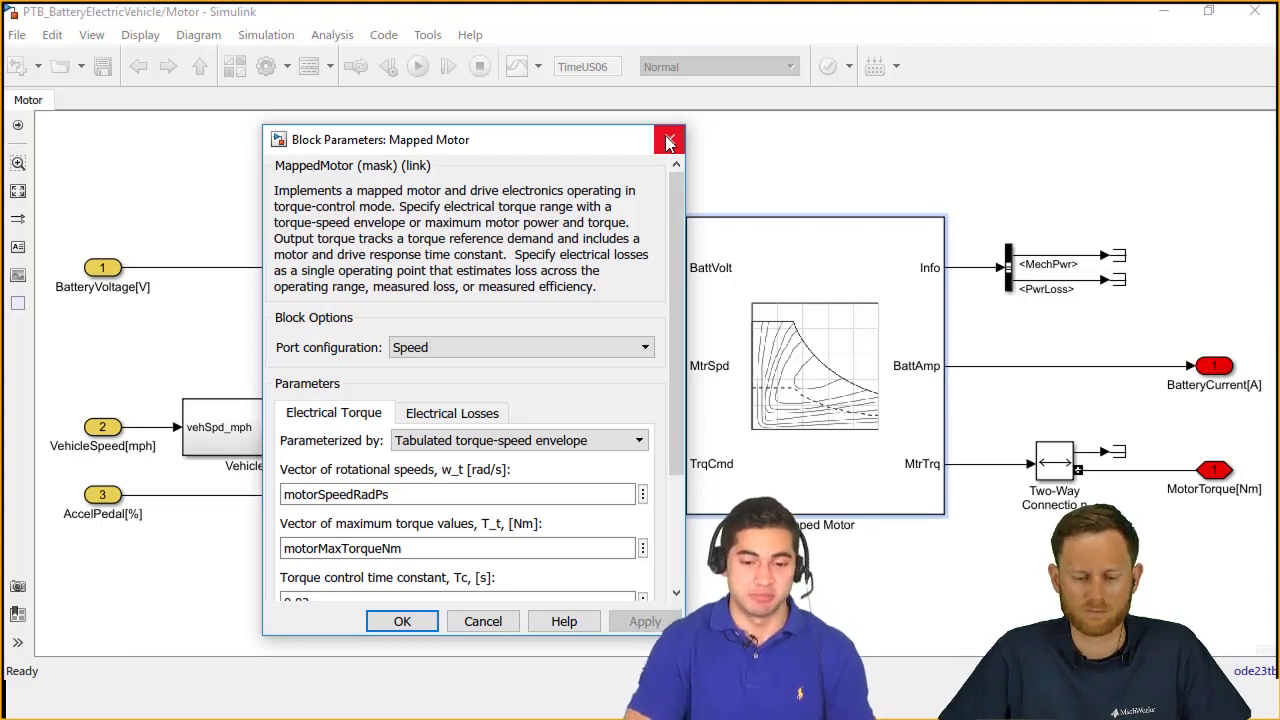
{"action": "mouse_move", "coordinate": [675, 245]}
{"action": "left_mouse_down"}
{"action": "mouse_move", "coordinate": [697, 340]}
{"action": "mouse_move", "coordinate": [670, 288]}
{"action": "left_mouse_up"}
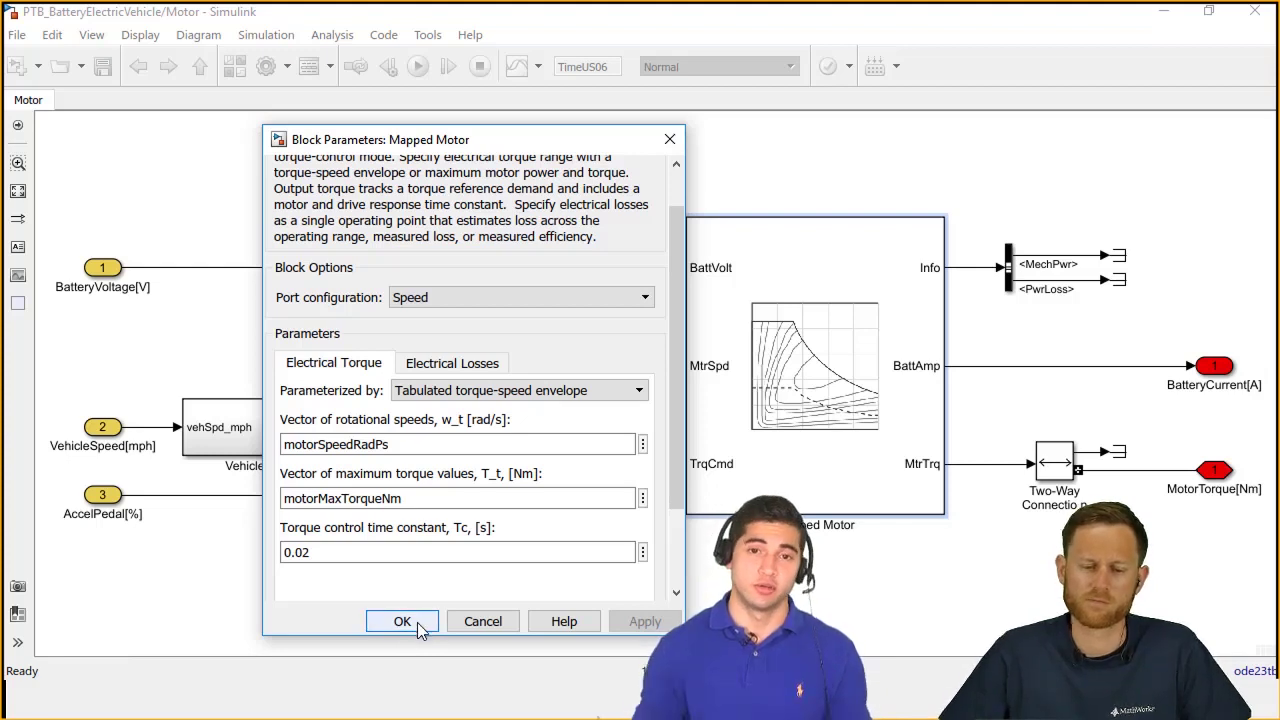
{"action": "left_click", "coordinate": [420, 624]}
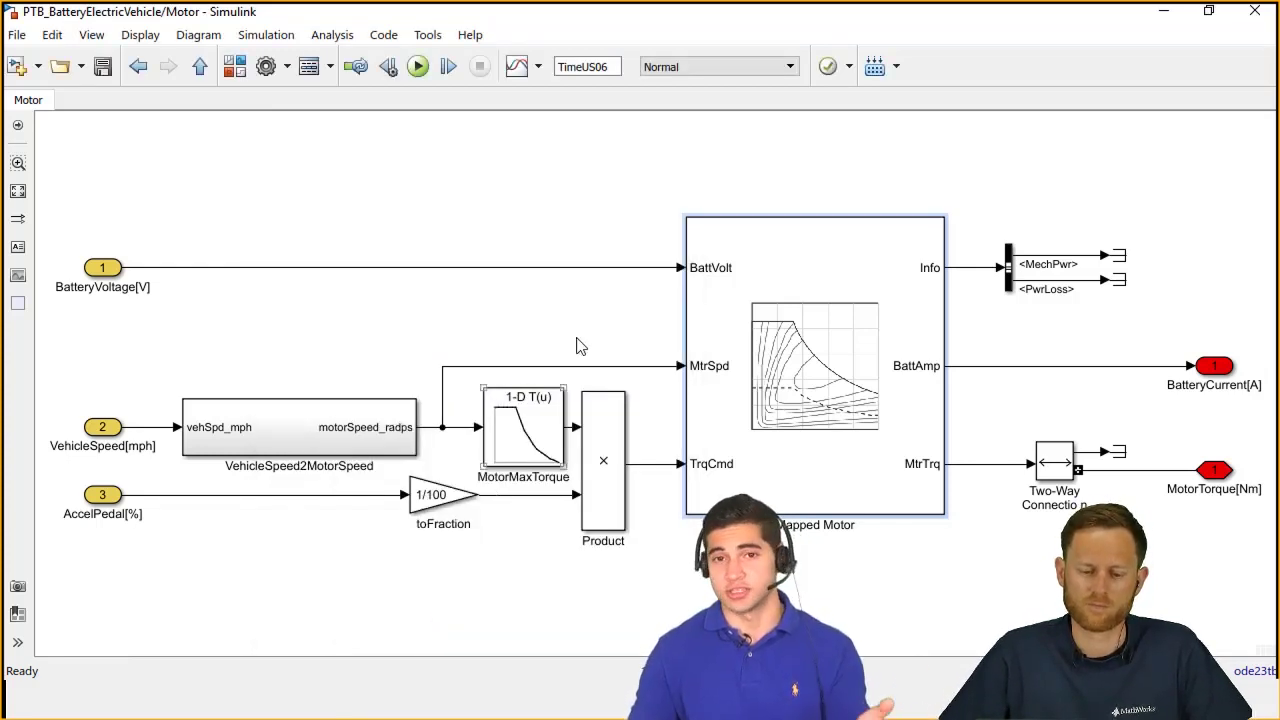
- Open and fit the Battery subsystem, tracing its load current, kelvin temperature and voltage signals
{"action": "left_click", "coordinate": [575, 333]}
{"action": "key", "text": "Escape"}
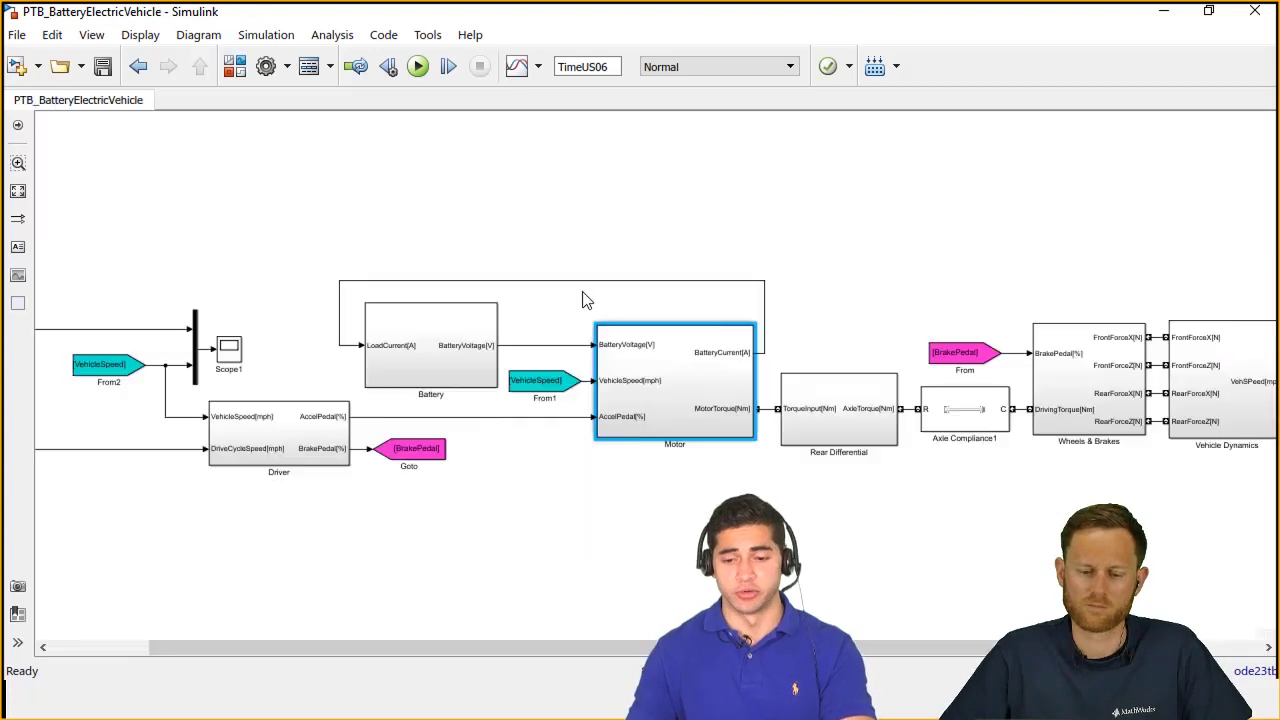
{"action": "double_click", "coordinate": [419, 350]}
{"action": "key", "text": "space"}
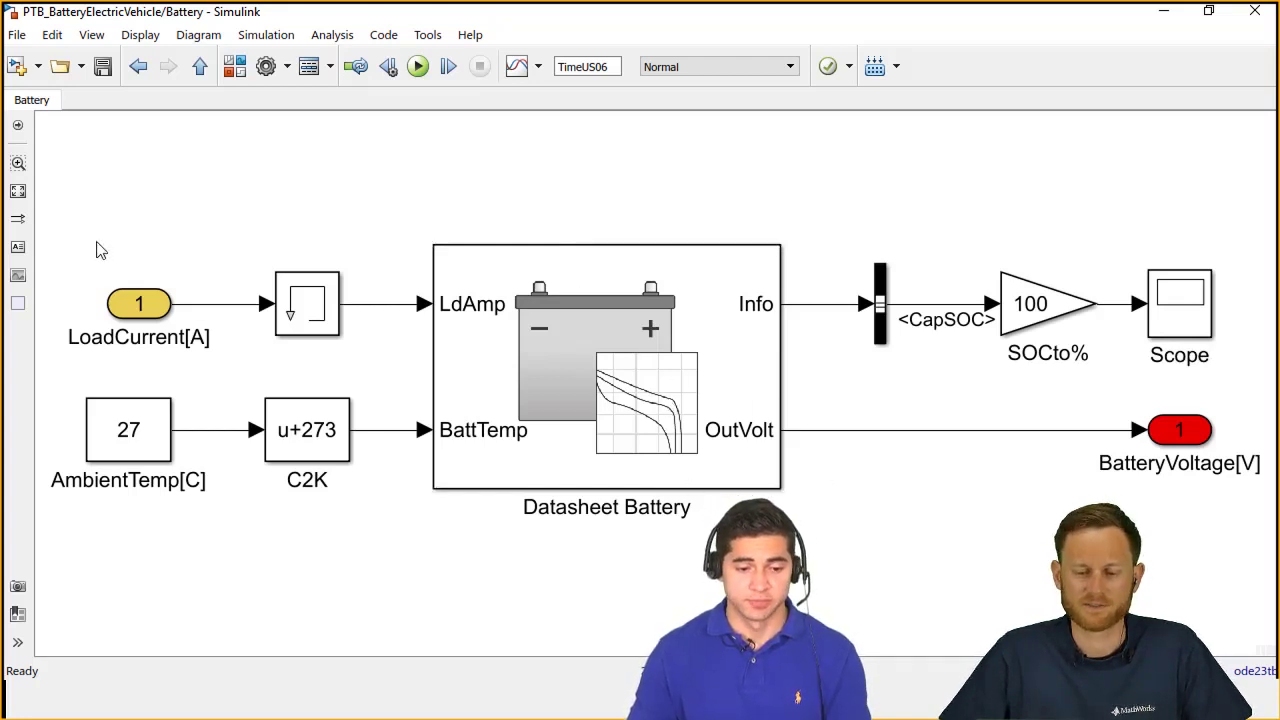
{"action": "left_click_drag", "start_coordinate": [97, 243], "coordinate": [236, 332]}
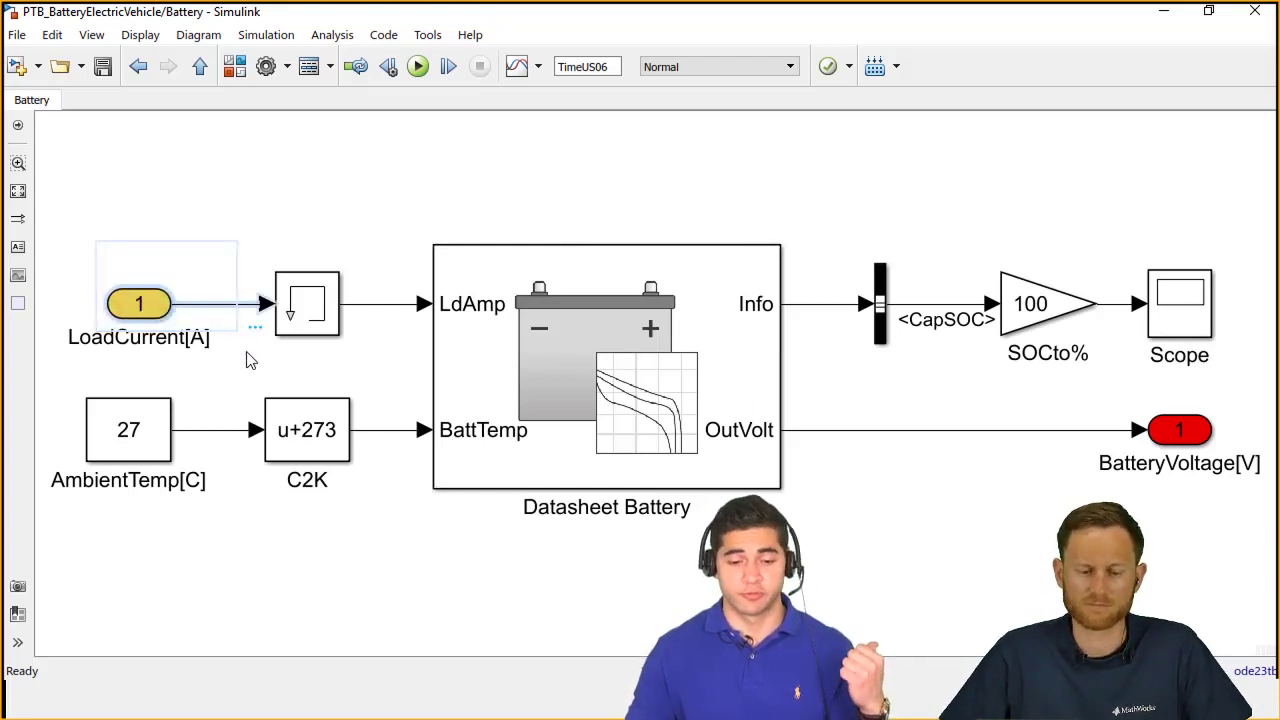
{"action": "mouse_move", "coordinate": [69, 398]}
{"action": "left_mouse_down"}
{"action": "mouse_move", "coordinate": [271, 491]}
{"action": "mouse_move", "coordinate": [352, 495]}
{"action": "left_mouse_up"}
{"action": "mouse_move", "coordinate": [846, 391]}
{"action": "left_mouse_down"}
{"action": "mouse_move", "coordinate": [903, 443]}
{"action": "mouse_move", "coordinate": [986, 472]}
{"action": "left_mouse_up"}
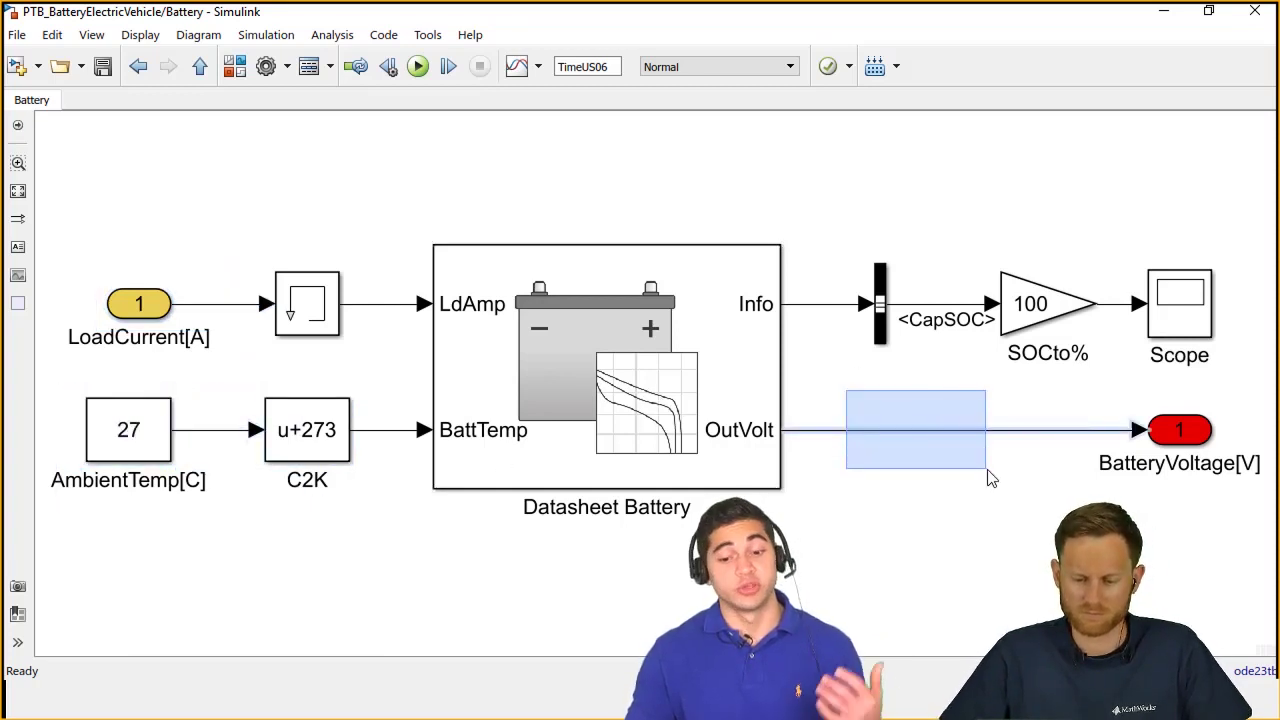
- Inspect the Datasheet Battery parameters: 100 Ah capacity and bevNs/bevNp cell counts
{"action": "double_click", "coordinate": [683, 423]}
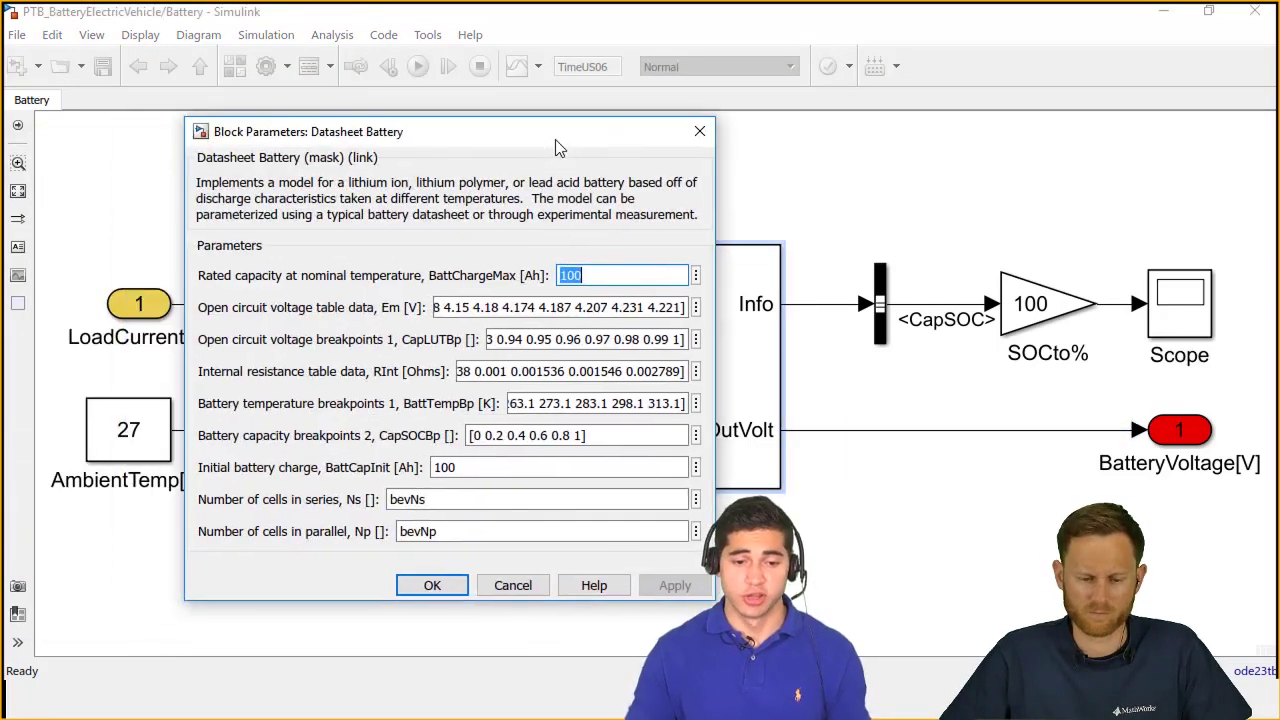
{"action": "left_click_drag", "start_coordinate": [380, 170], "coordinate": [557, 154]}
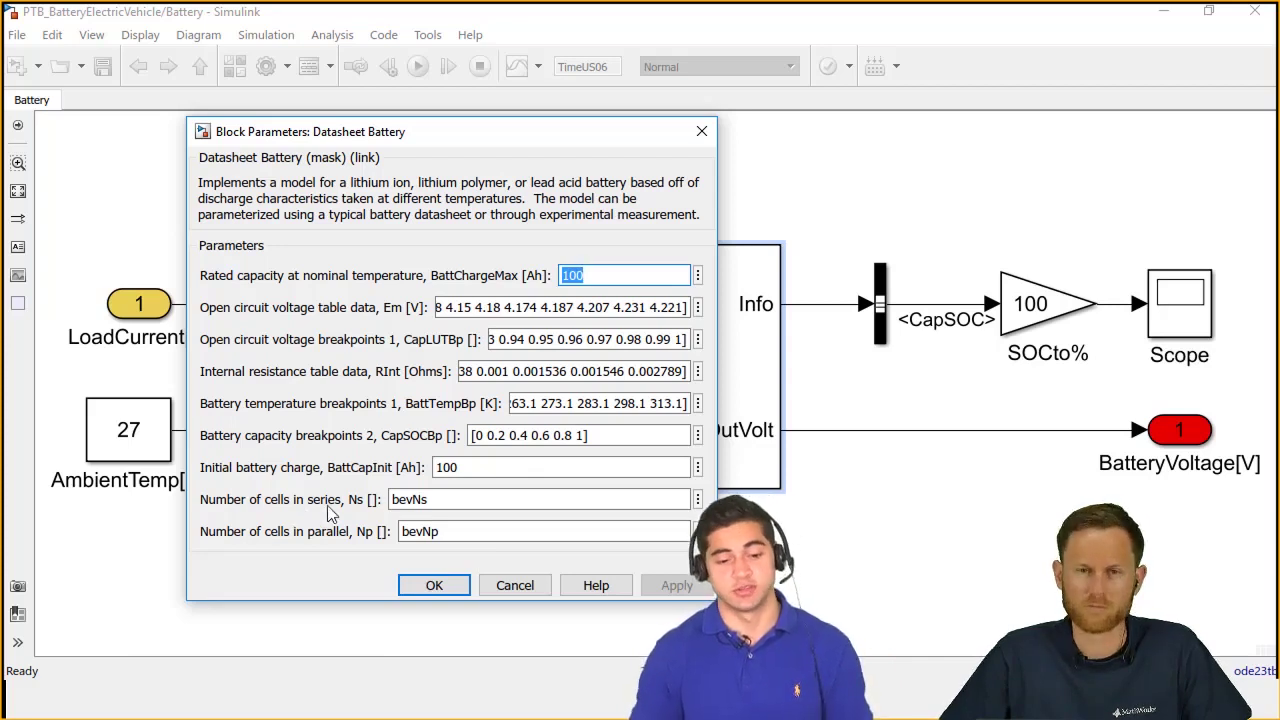
{"action": "double_click", "coordinate": [440, 499]}
{"action": "double_click", "coordinate": [490, 531]}
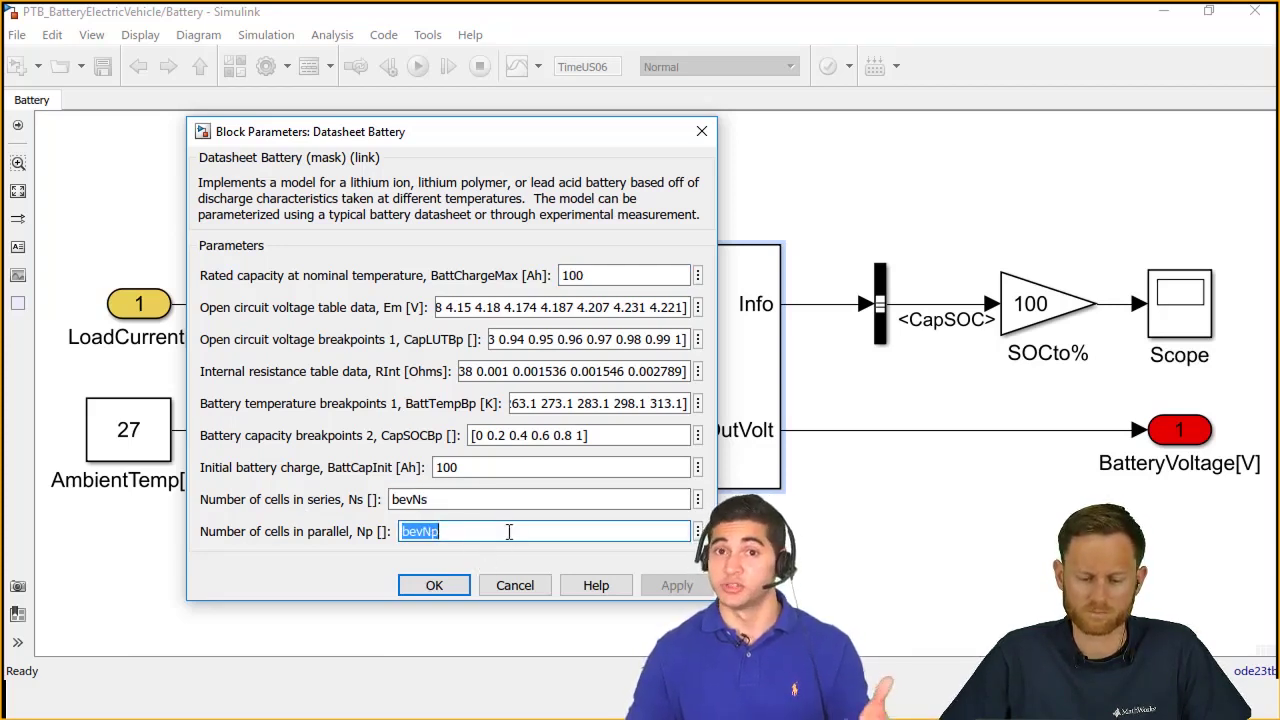
{"action": "left_click", "coordinate": [703, 132]}
{"action": "key", "text": "Escape"}
{"action": "key", "text": "space"}
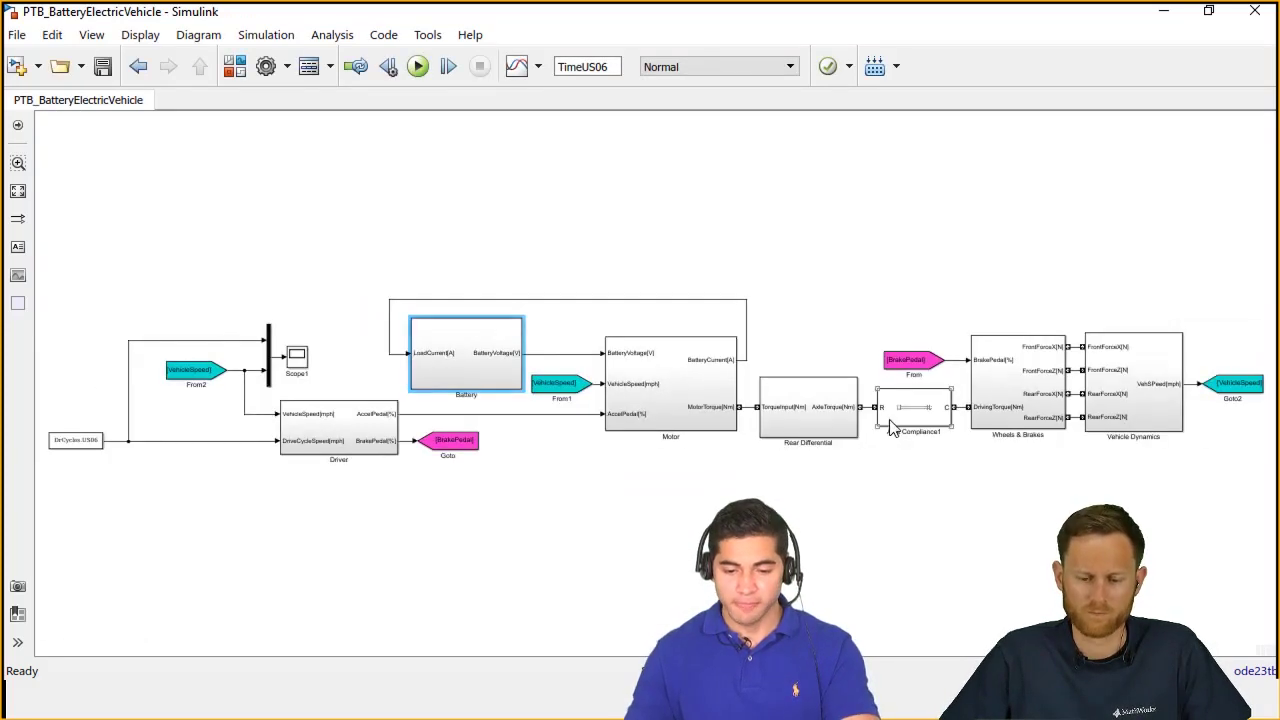
{"action": "scroll", "coordinate": [931, 446], "scroll_direction": "up", "scroll_amount": 2}
{"action": "scroll", "coordinate": [673, 452], "scroll_direction": "right", "scroll_amount": 3}
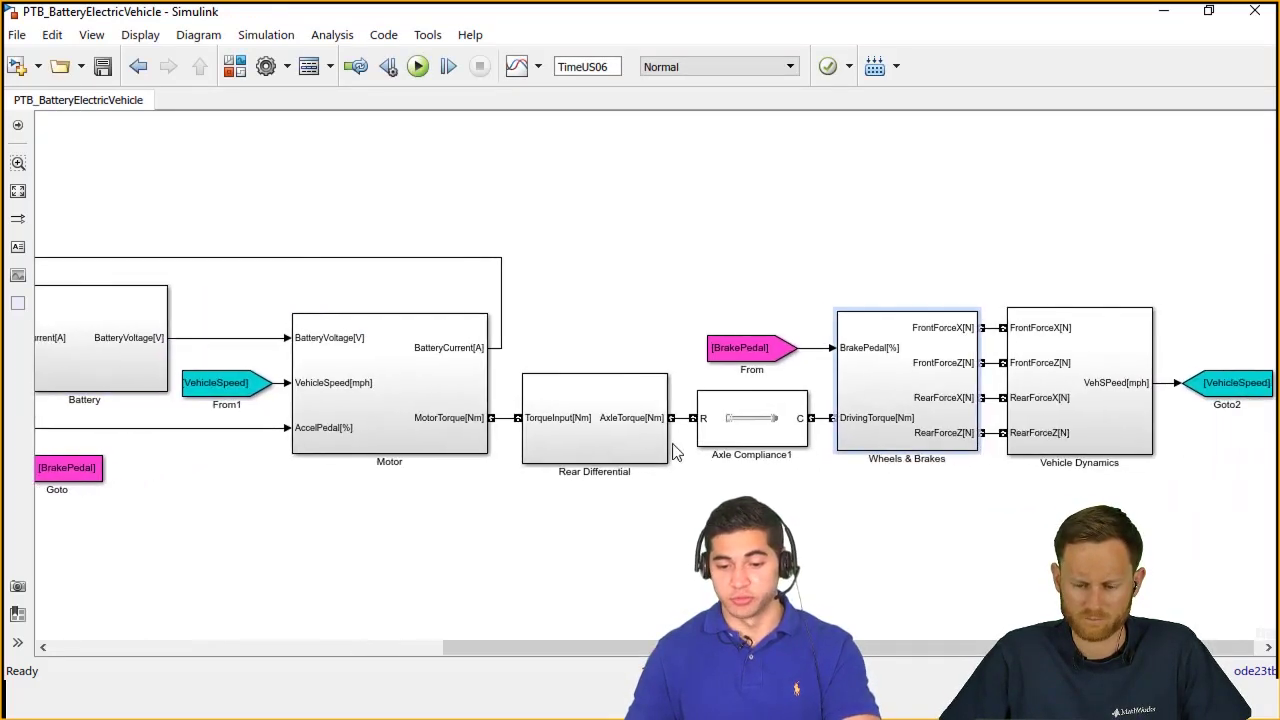
{"action": "double_click", "coordinate": [523, 423]}
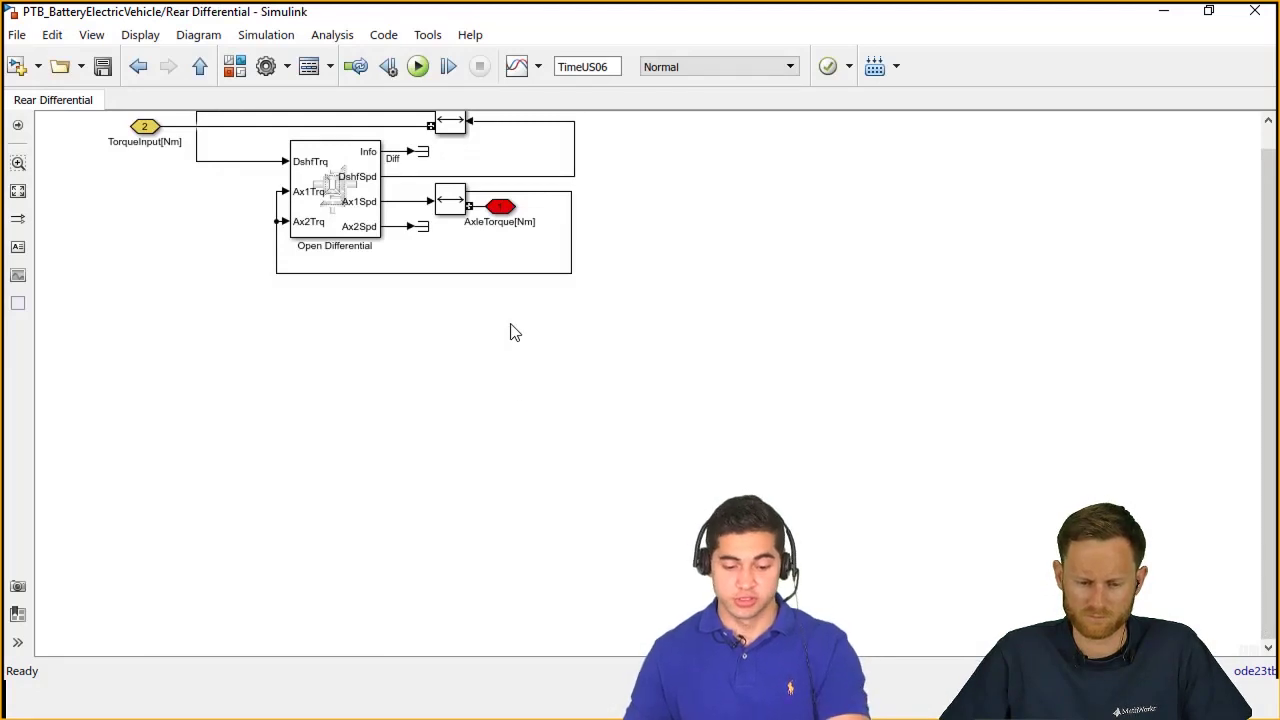
{"action": "key", "text": "space"}
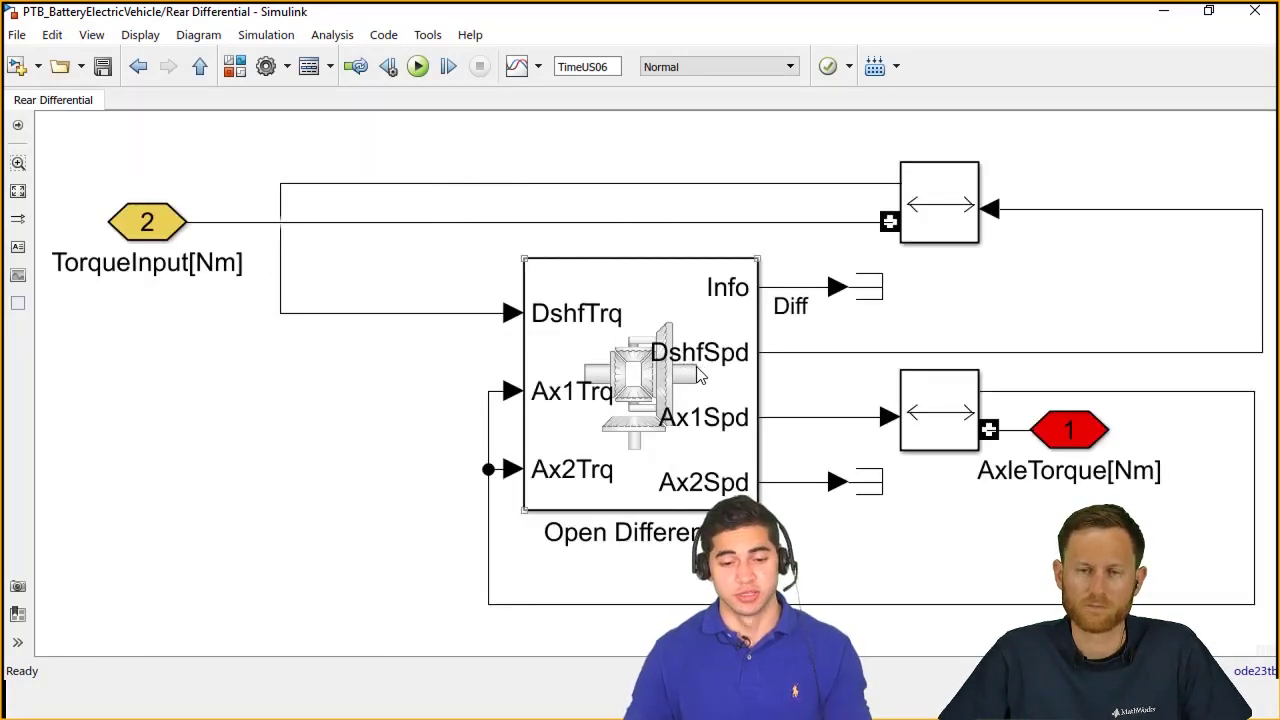
{"action": "double_click", "coordinate": [700, 374]}
{"action": "double_click", "coordinate": [894, 403]}
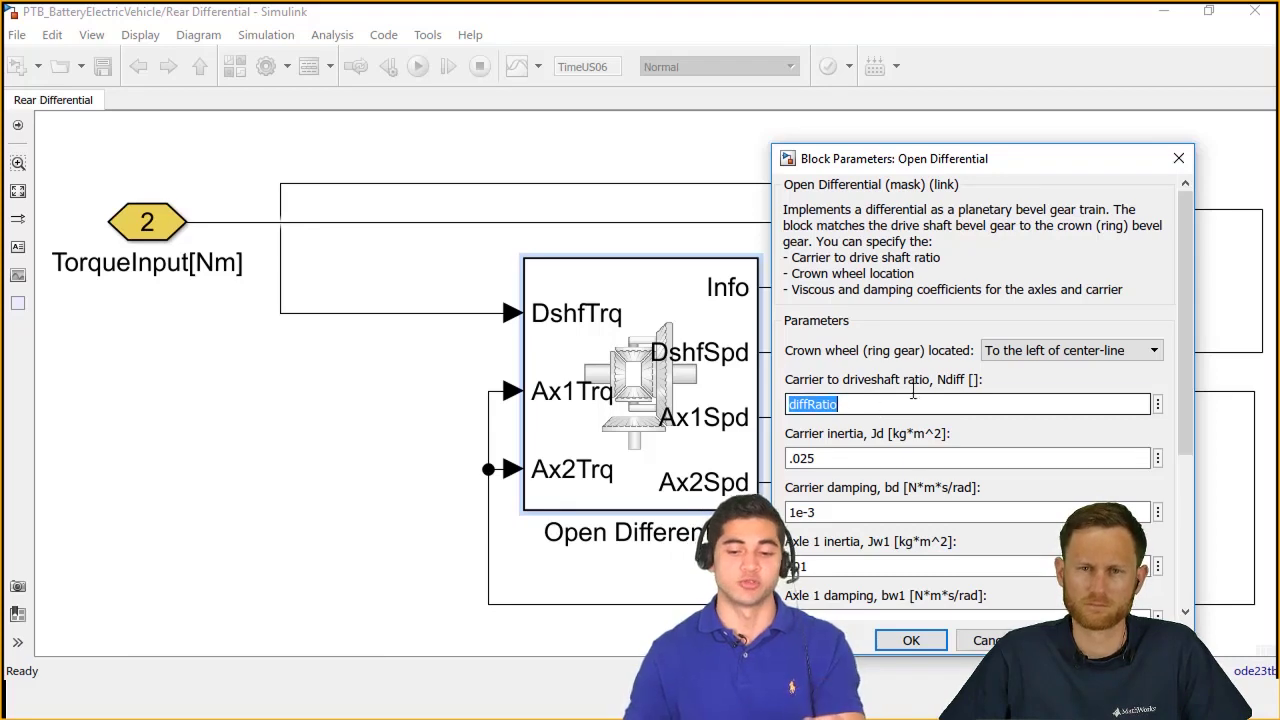
{"action": "left_click", "coordinate": [912, 638]}
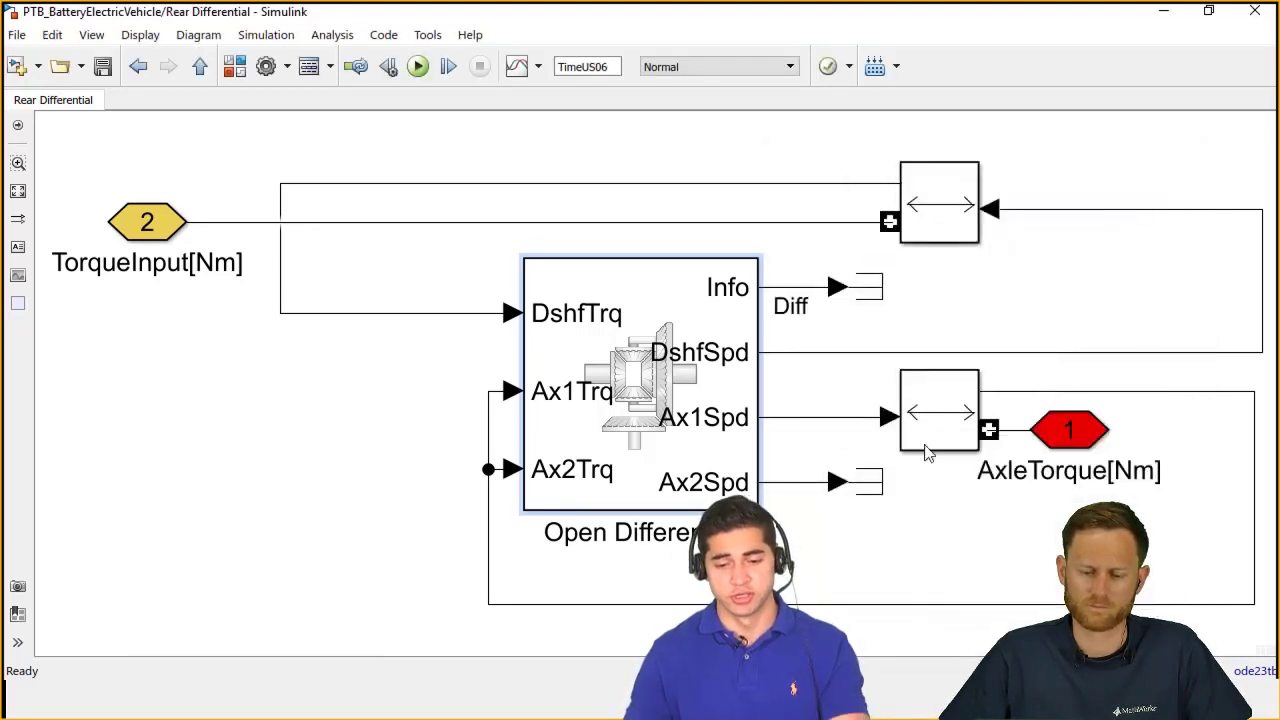
{"action": "key", "text": "Escape"}
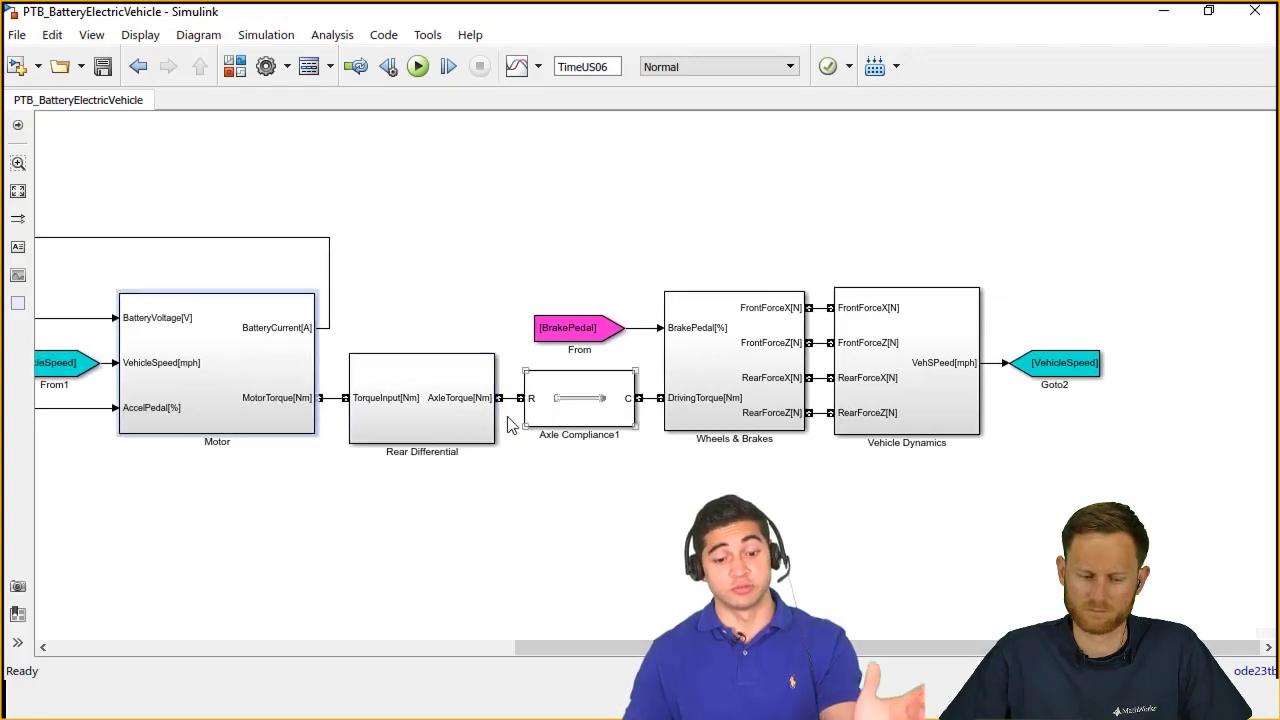
- Highlight Wheels & Brakes and Vehicle Dynamics, then fit the whole electric-vehicle diagram in view
{"action": "left_click", "coordinate": [608, 402]}
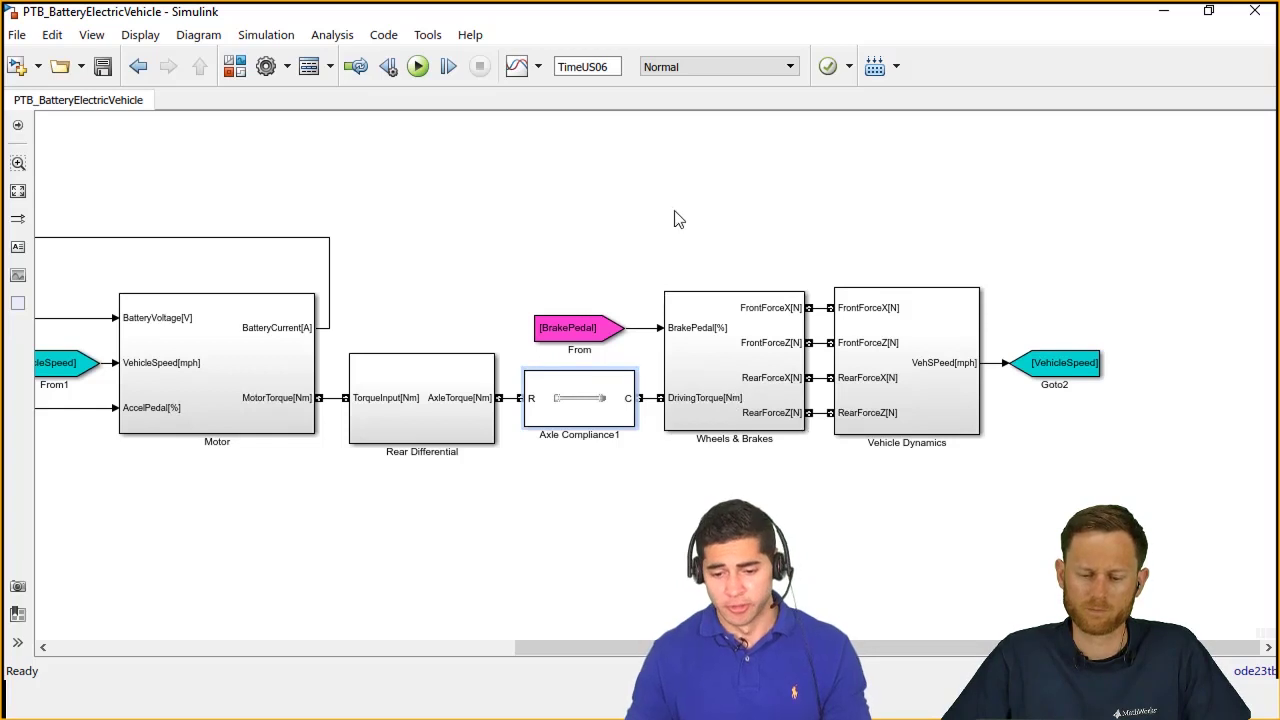
{"action": "mouse_move", "coordinate": [671, 208]}
{"action": "left_mouse_down"}
{"action": "mouse_move", "coordinate": [950, 500]}
{"action": "mouse_move", "coordinate": [972, 493]}
{"action": "left_mouse_up"}
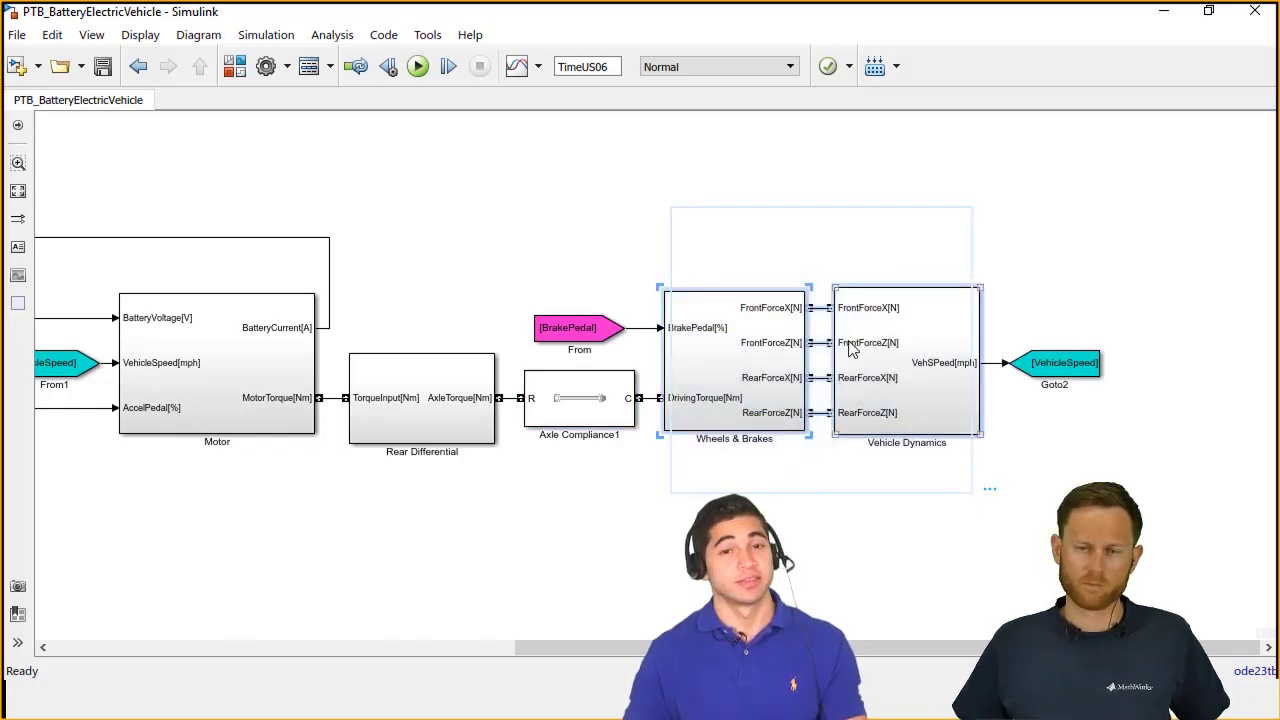
{"action": "left_click_drag", "start_coordinate": [680, 252], "coordinate": [921, 468]}
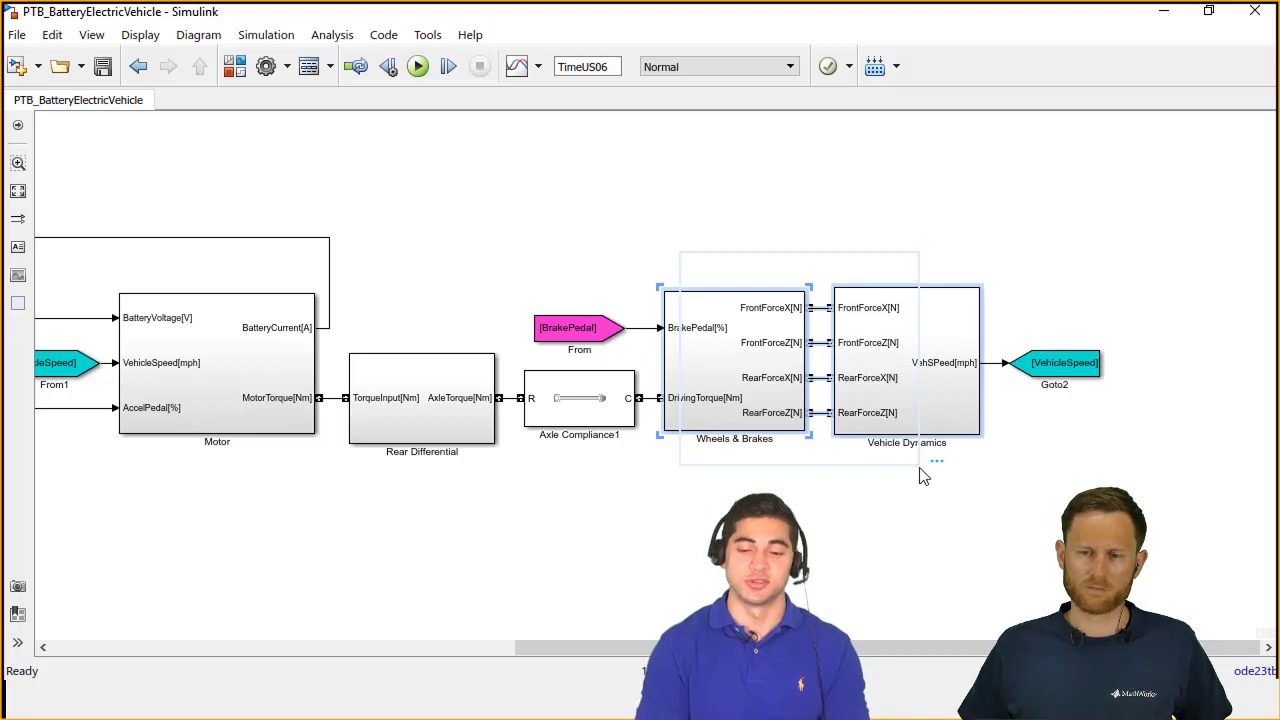
{"action": "left_click", "coordinate": [806, 528]}
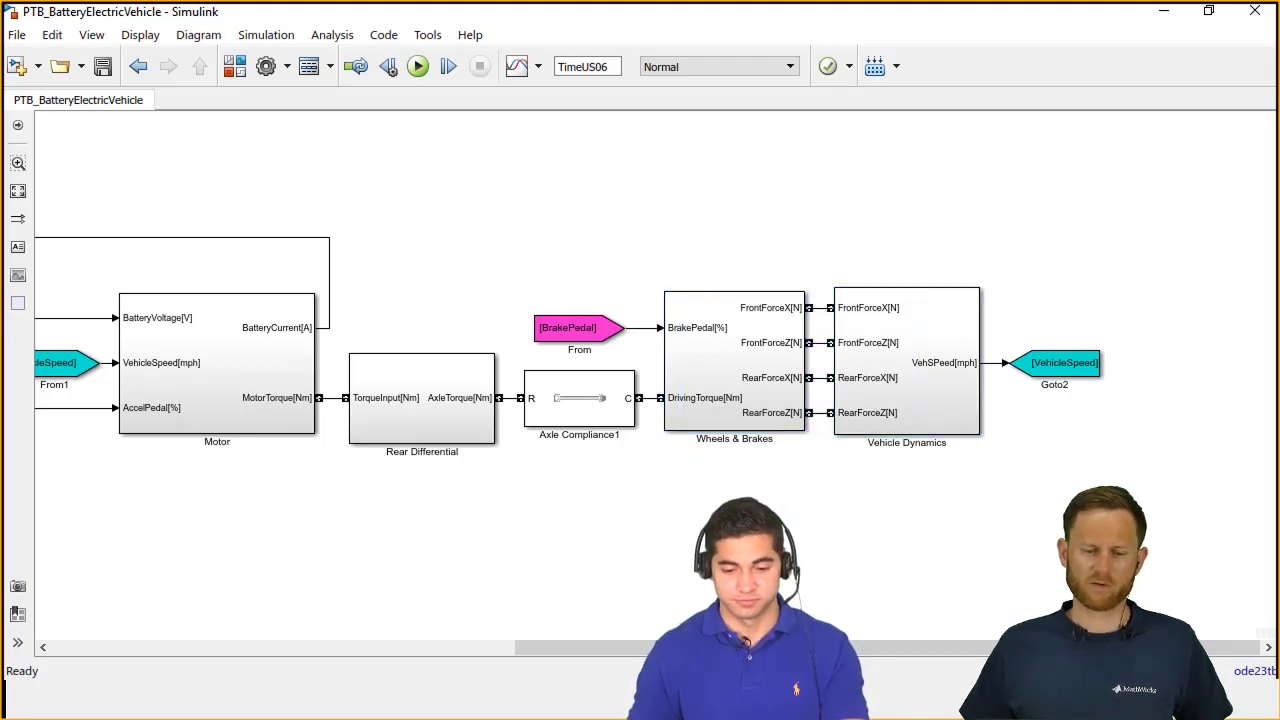
{"action": "key", "text": "space"}
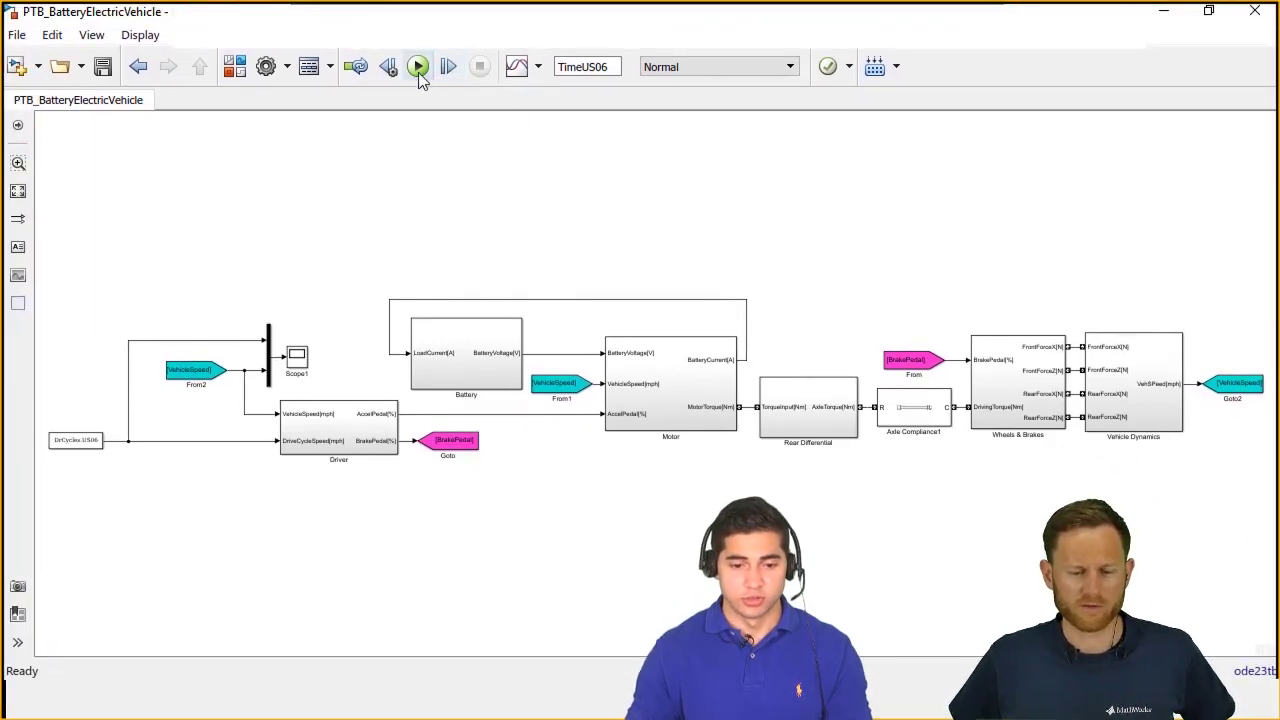
- Run the US06 simulation and compare Scope1's vehicle speed with the drive-cycle speed
{"action": "left_click", "coordinate": [419, 70]}
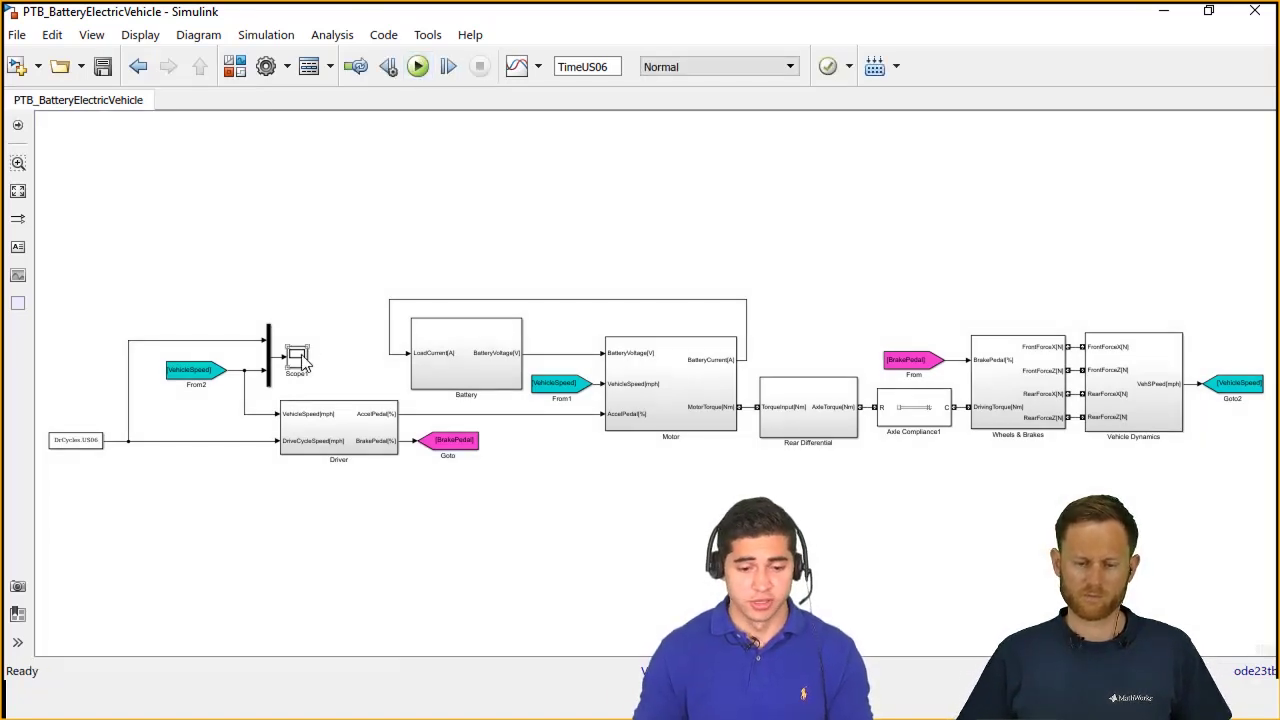
{"action": "double_click", "coordinate": [305, 355]}
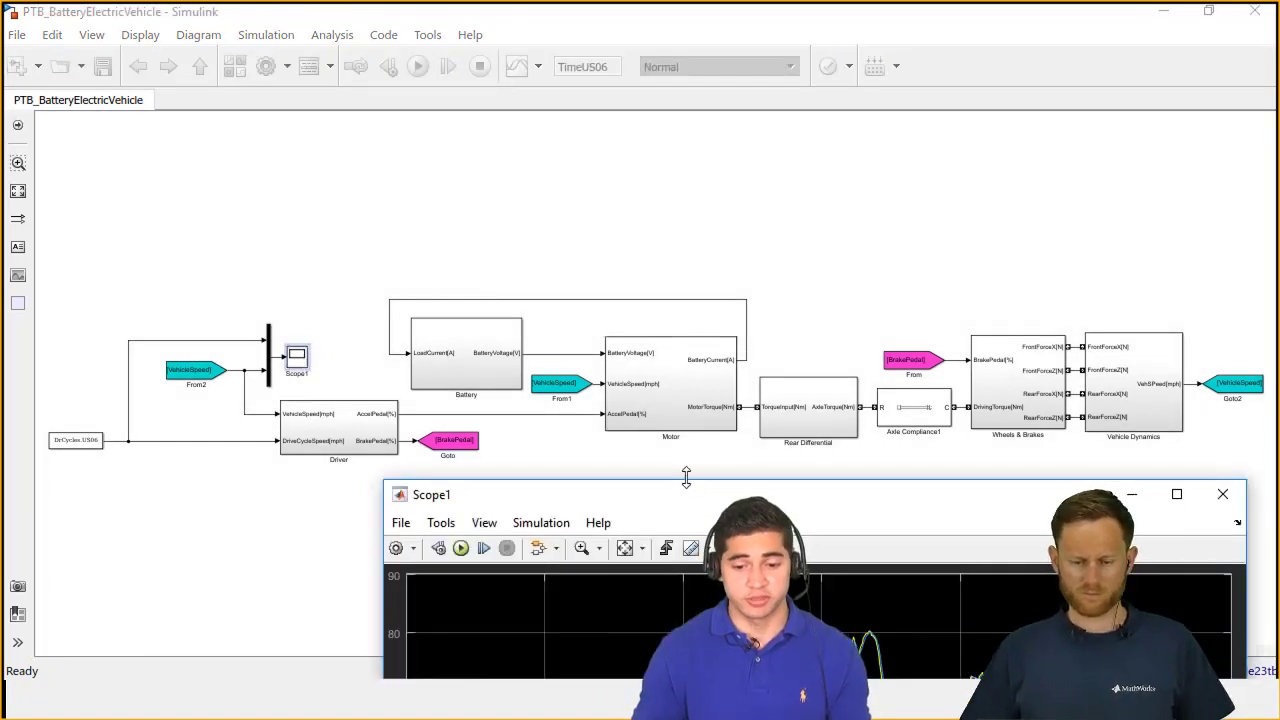
{"action": "left_click_drag", "start_coordinate": [683, 495], "coordinate": [571, 4]}
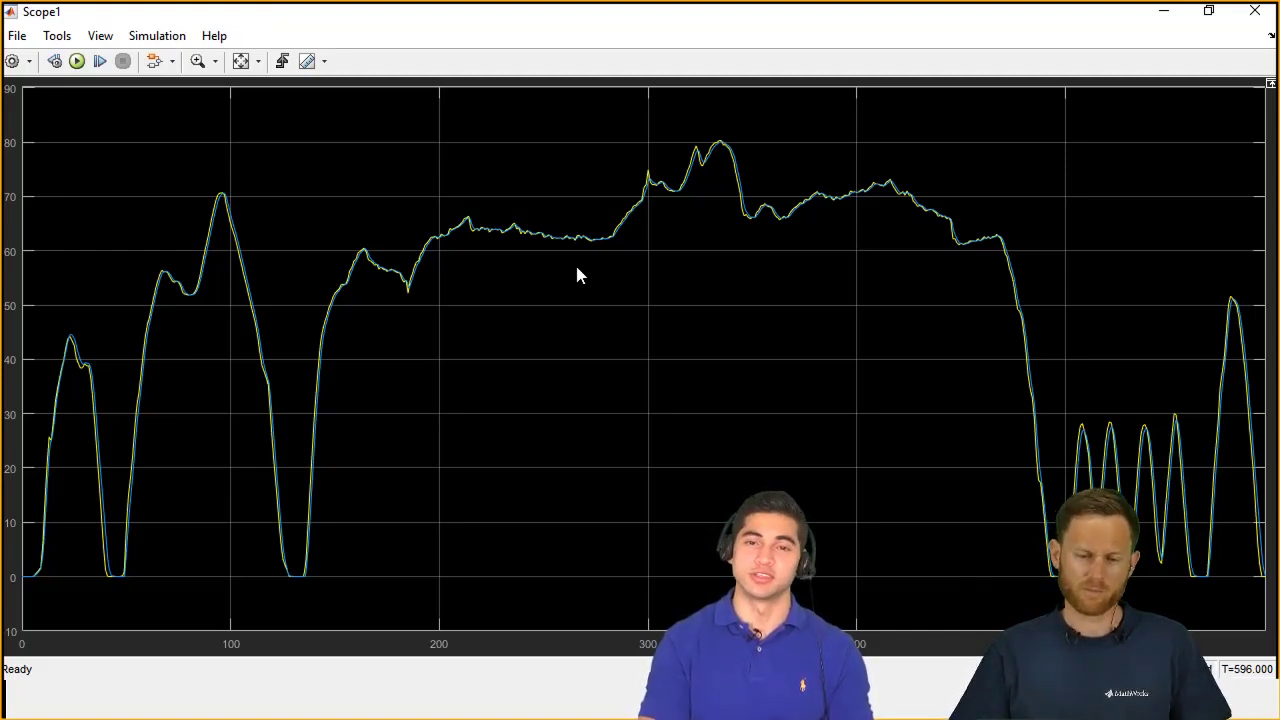
{"action": "double_click", "coordinate": [1079, 18]}
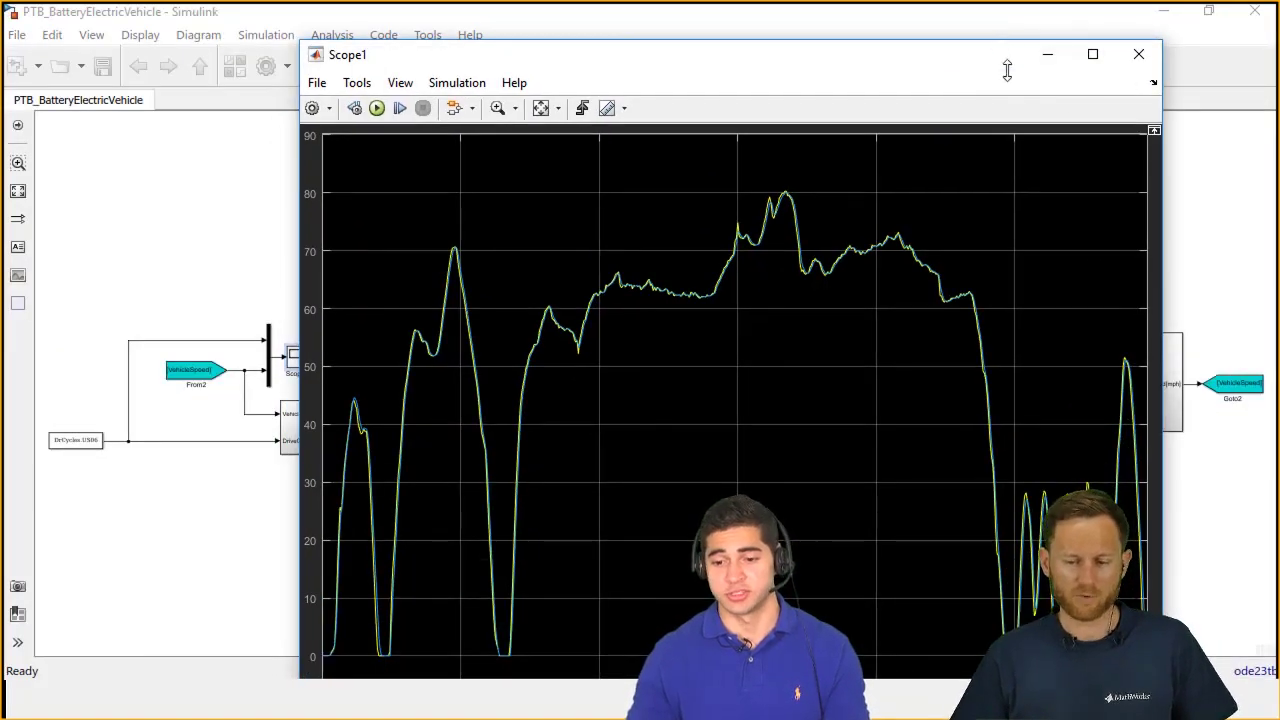
{"action": "mouse_move", "coordinate": [954, 140]}
{"action": "left_mouse_down"}
{"action": "mouse_move", "coordinate": [942, 66]}
{"action": "mouse_move", "coordinate": [839, 51]}
{"action": "left_mouse_up"}
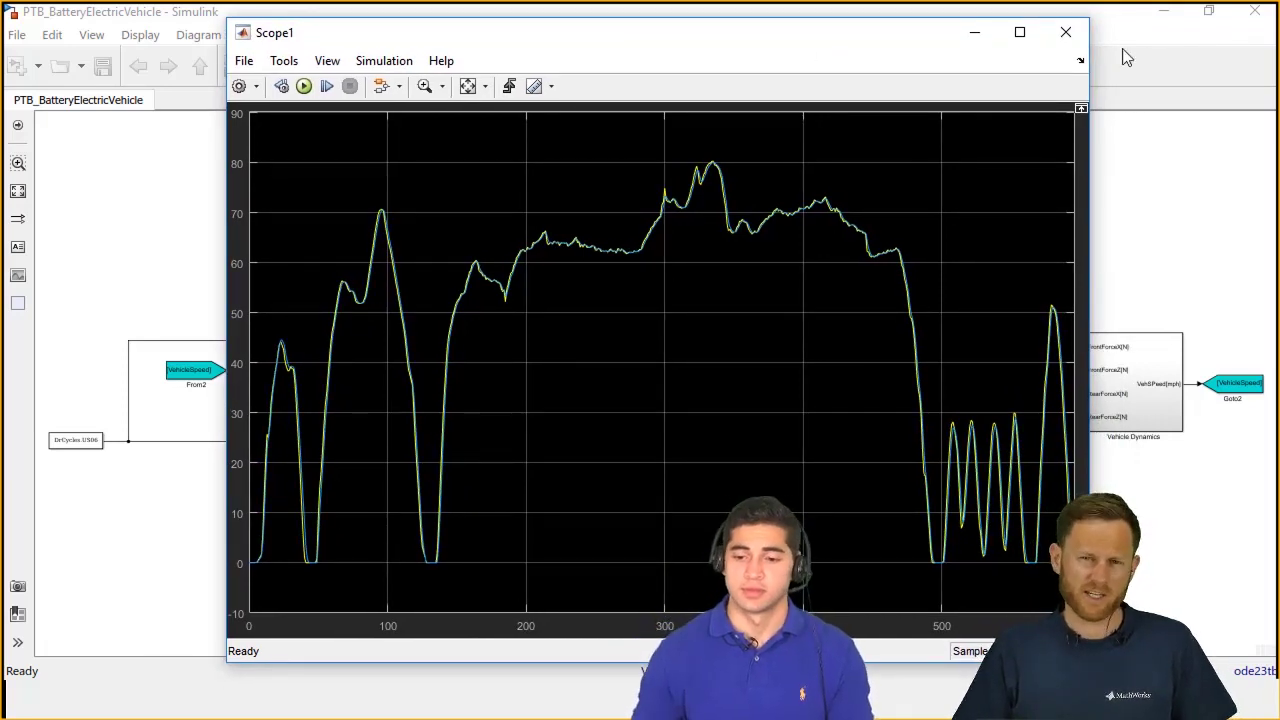
{"action": "left_click", "coordinate": [1066, 34]}
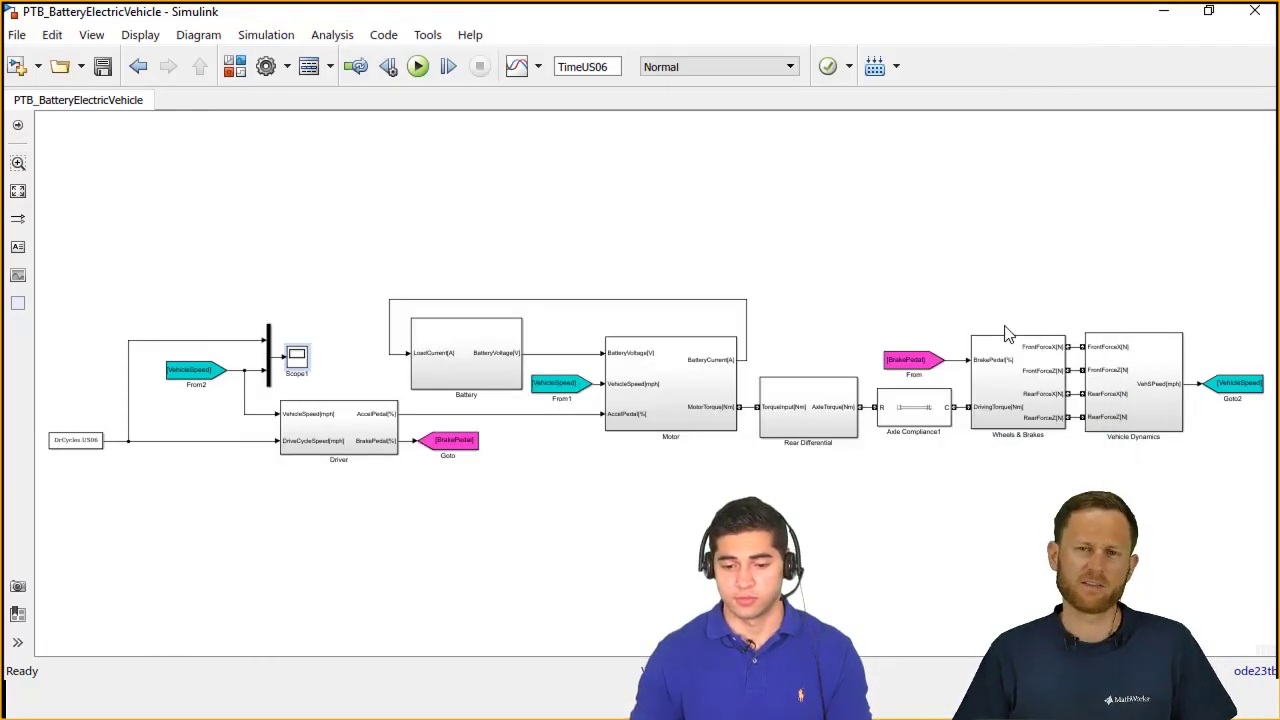
{"action": "left_click", "coordinate": [913, 413]}
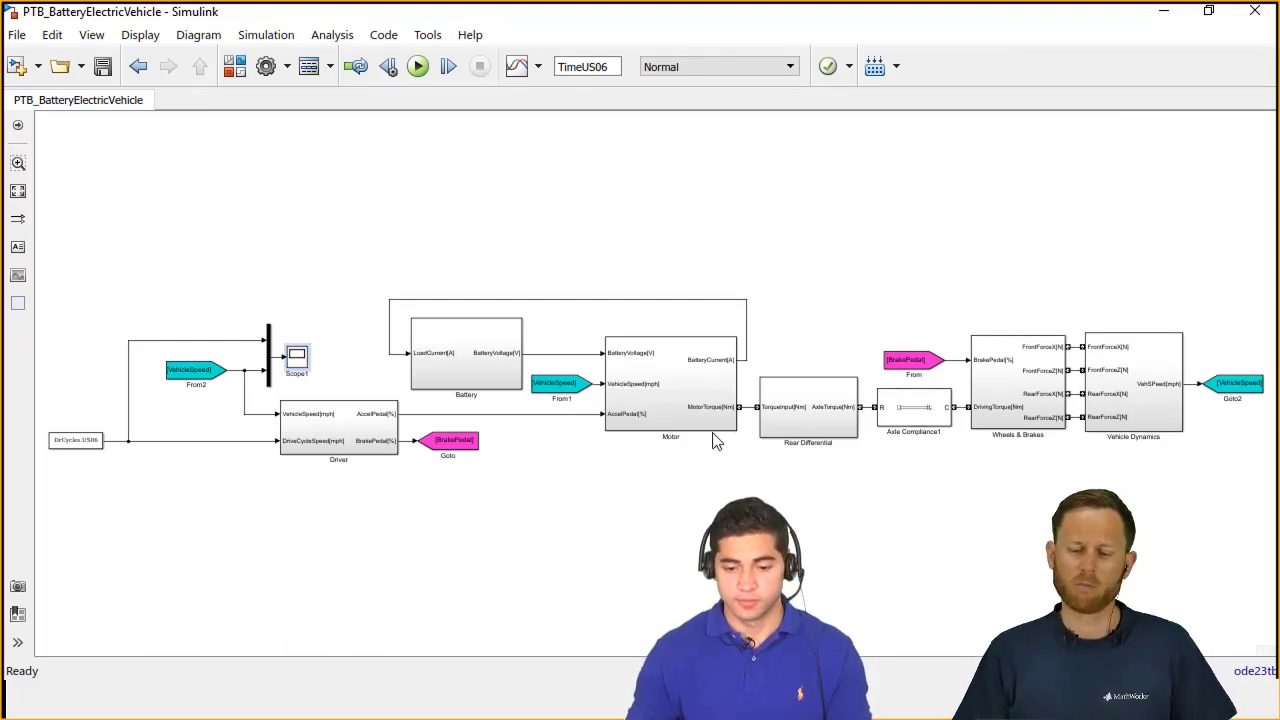
{"action": "double_click", "coordinate": [505, 378]}
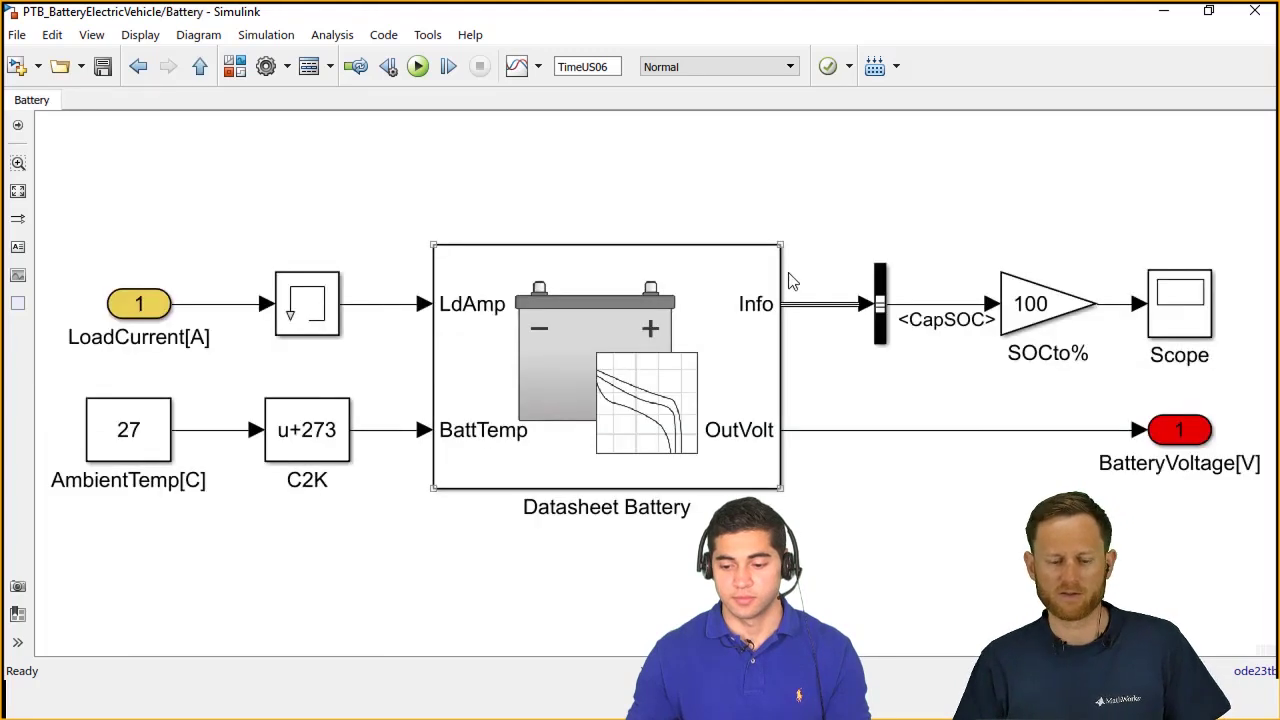
{"action": "double_click", "coordinate": [1181, 320]}
{"action": "left_click_drag", "start_coordinate": [1097, 365], "coordinate": [735, 183]}
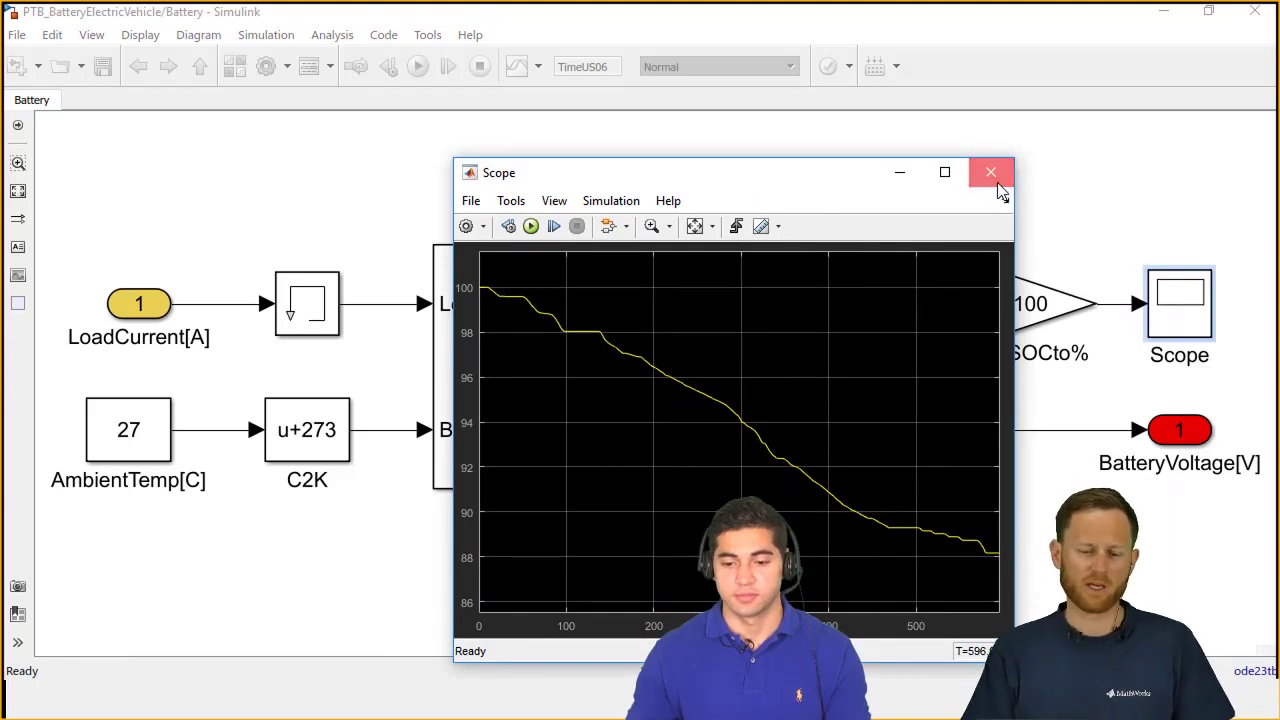
{"action": "left_click", "coordinate": [995, 178]}
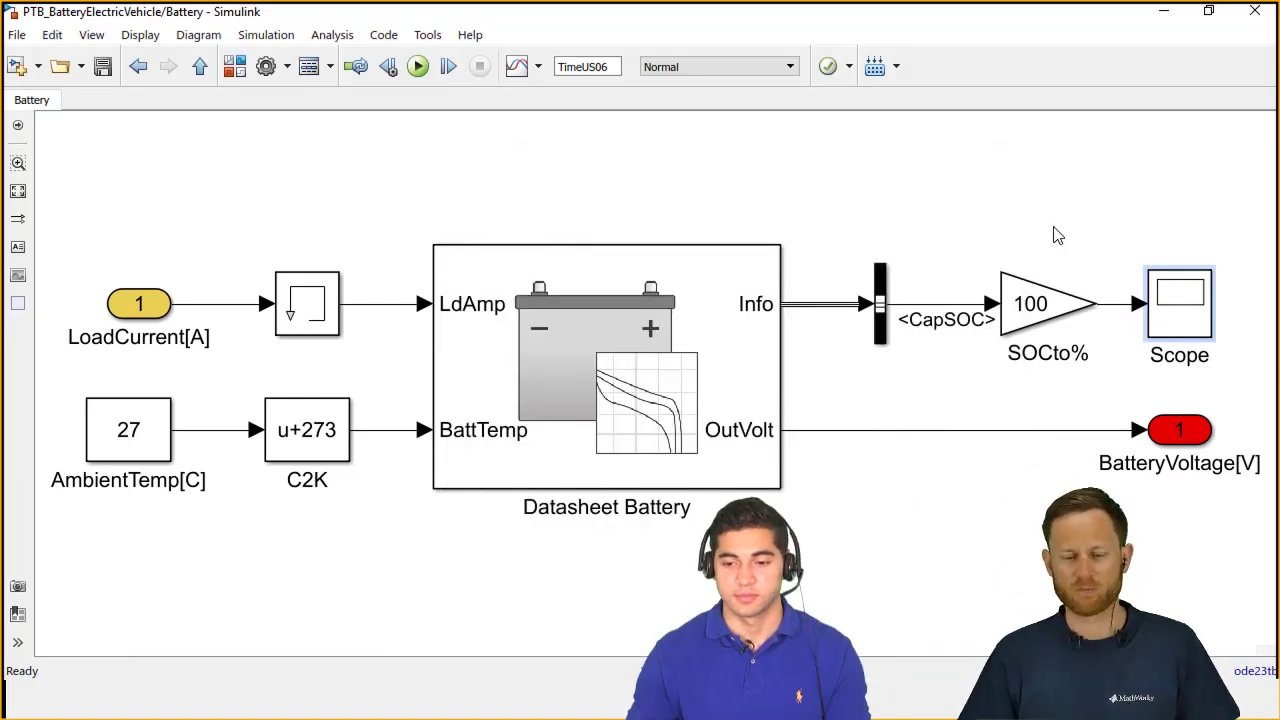
{"action": "key", "text": "Escape"}
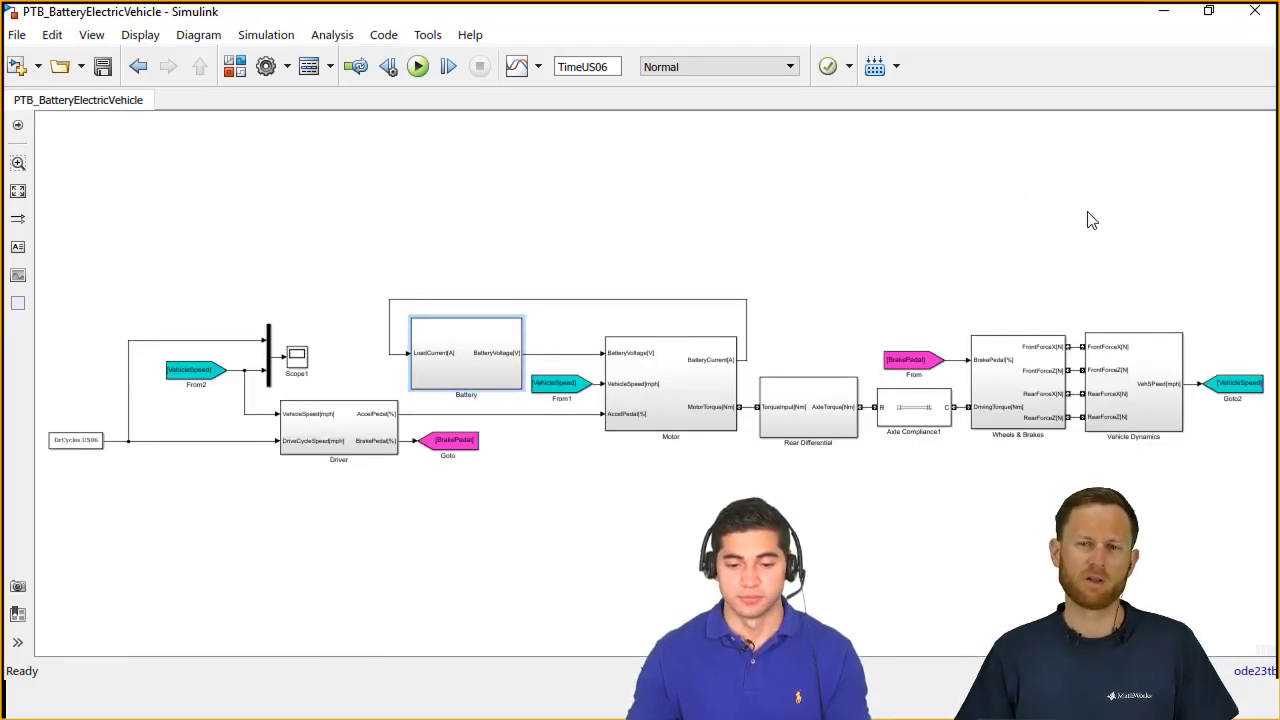
- Close the battery-electric model window and switch to PTB_ConventionalModel
{"action": "left_click_drag", "start_coordinate": [987, 30], "coordinate": [991, 63]}
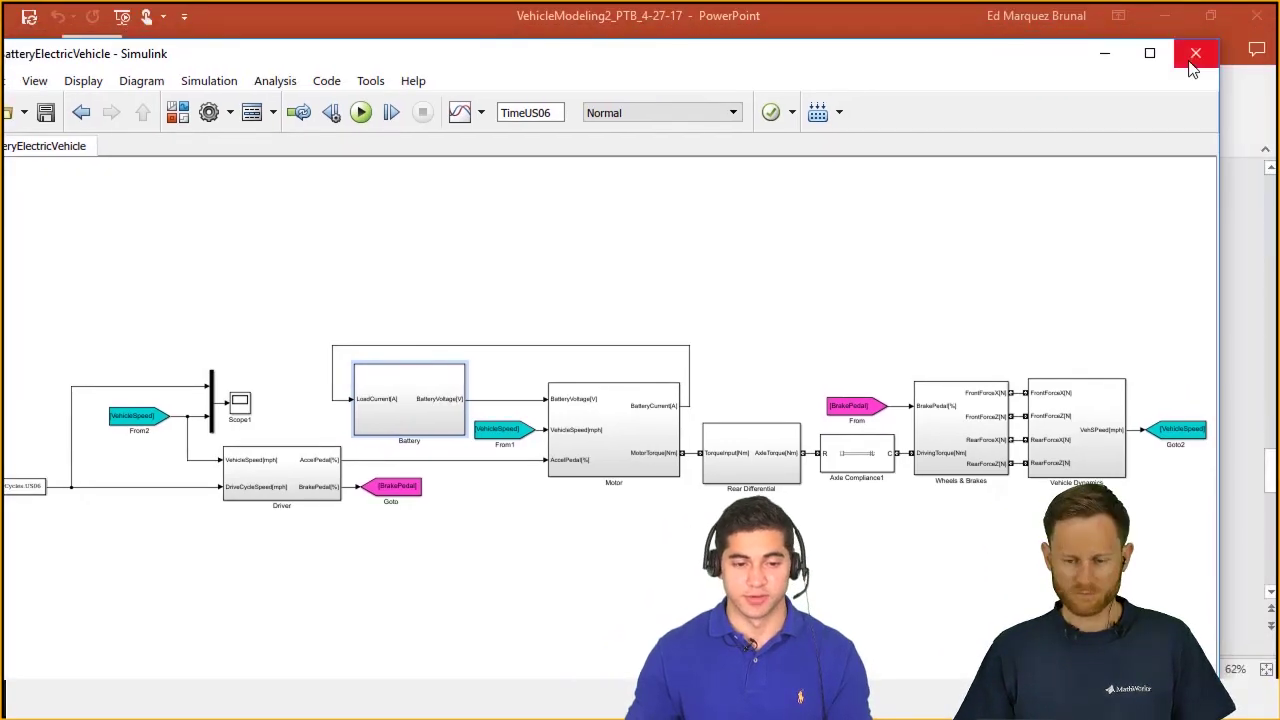
{"action": "left_click", "coordinate": [1186, 60]}
{"action": "key", "text": "alt+Tab"}
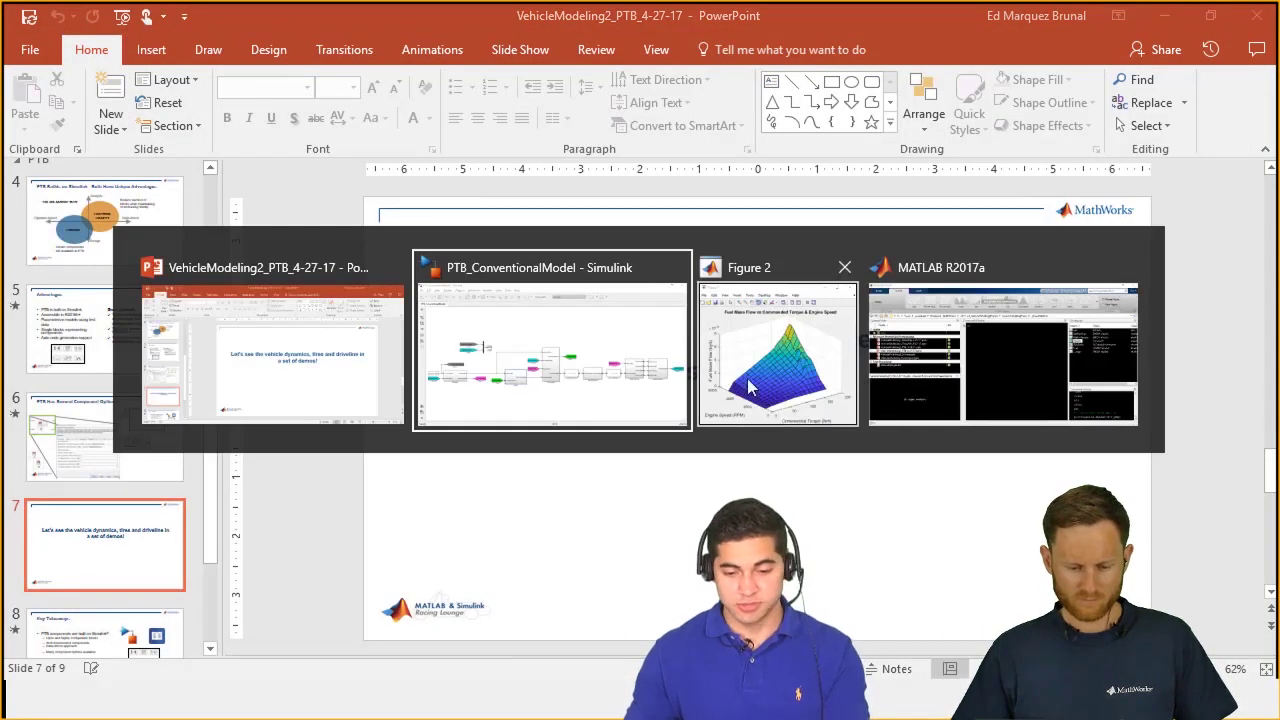
{"action": "left_click", "coordinate": [607, 362]}
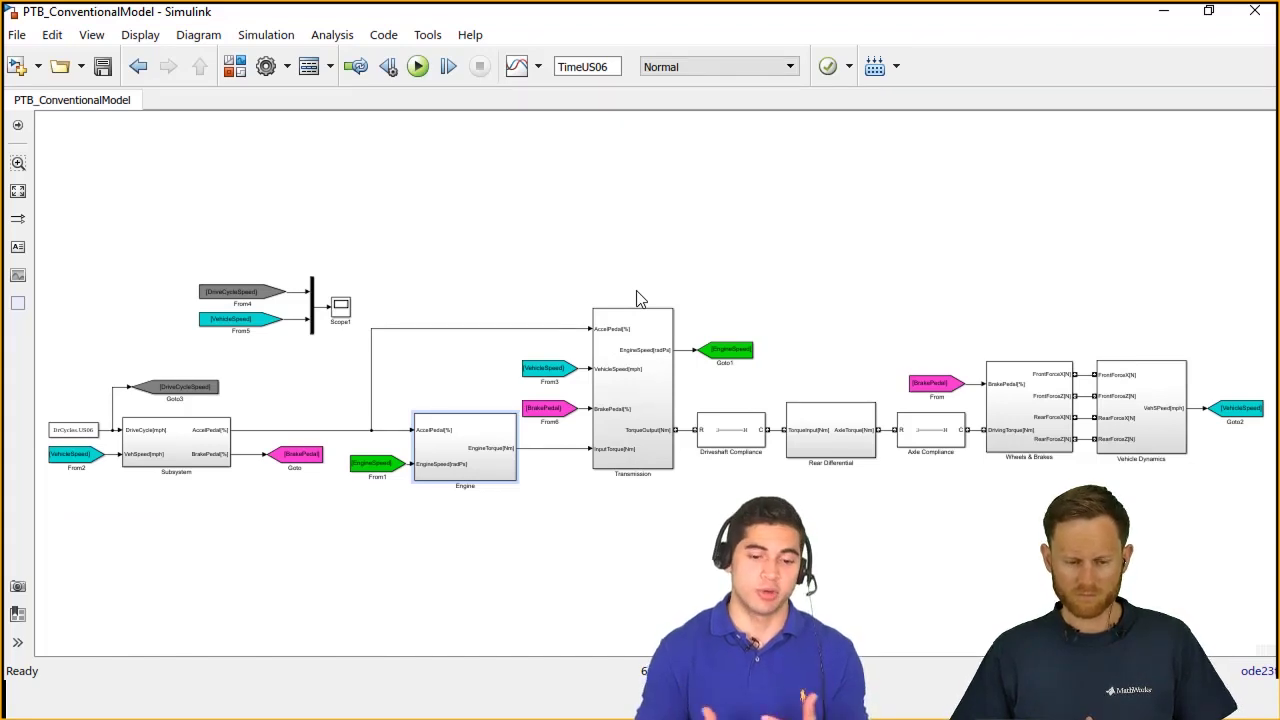
- Highlight the Rear Differential through Vehicle Dynamics blocks of the conventional model
{"action": "left_click", "coordinate": [208, 458]}
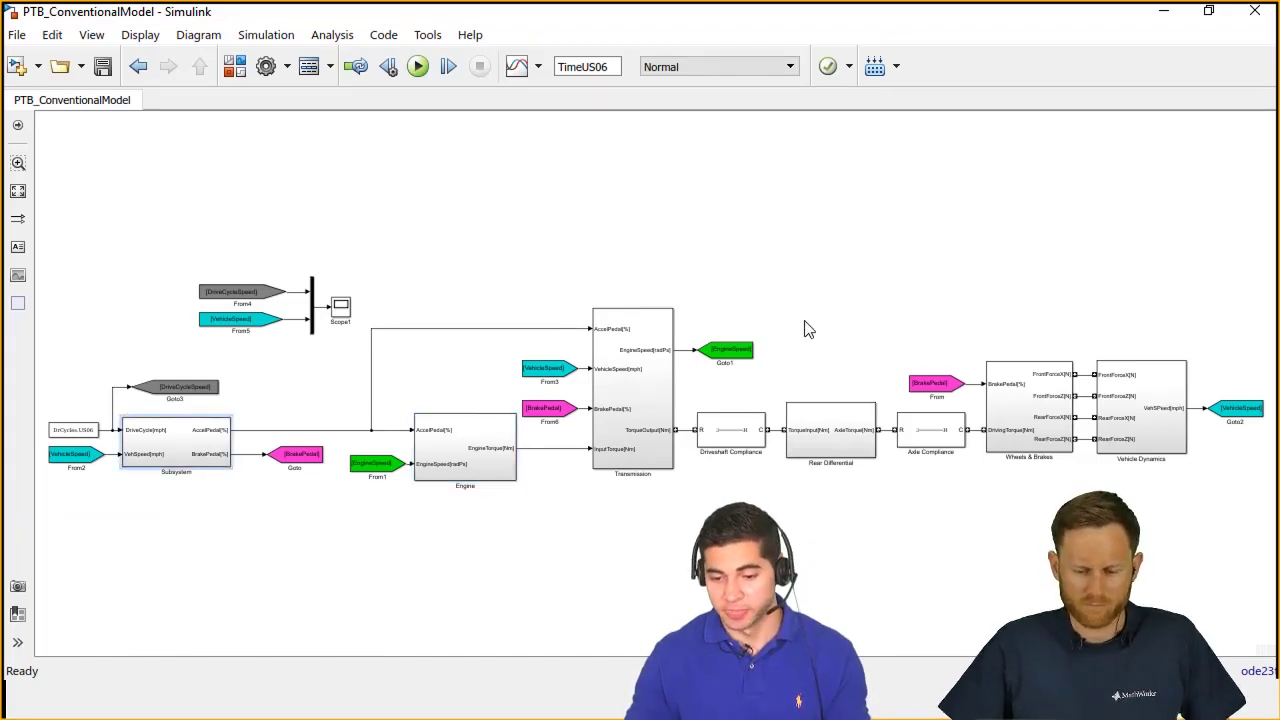
{"action": "left_click_drag", "start_coordinate": [804, 321], "coordinate": [1160, 522]}
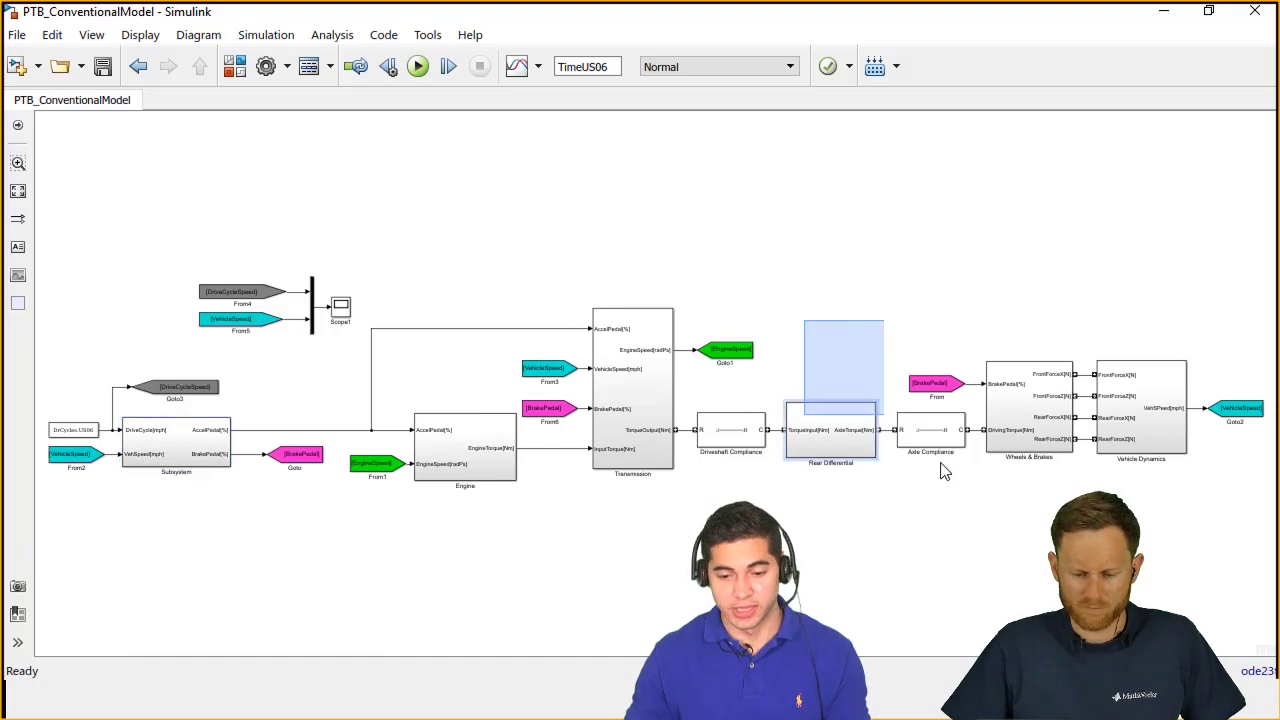
{"action": "left_click", "coordinate": [916, 522]}
{"action": "left_click_drag", "start_coordinate": [803, 351], "coordinate": [1120, 480]}
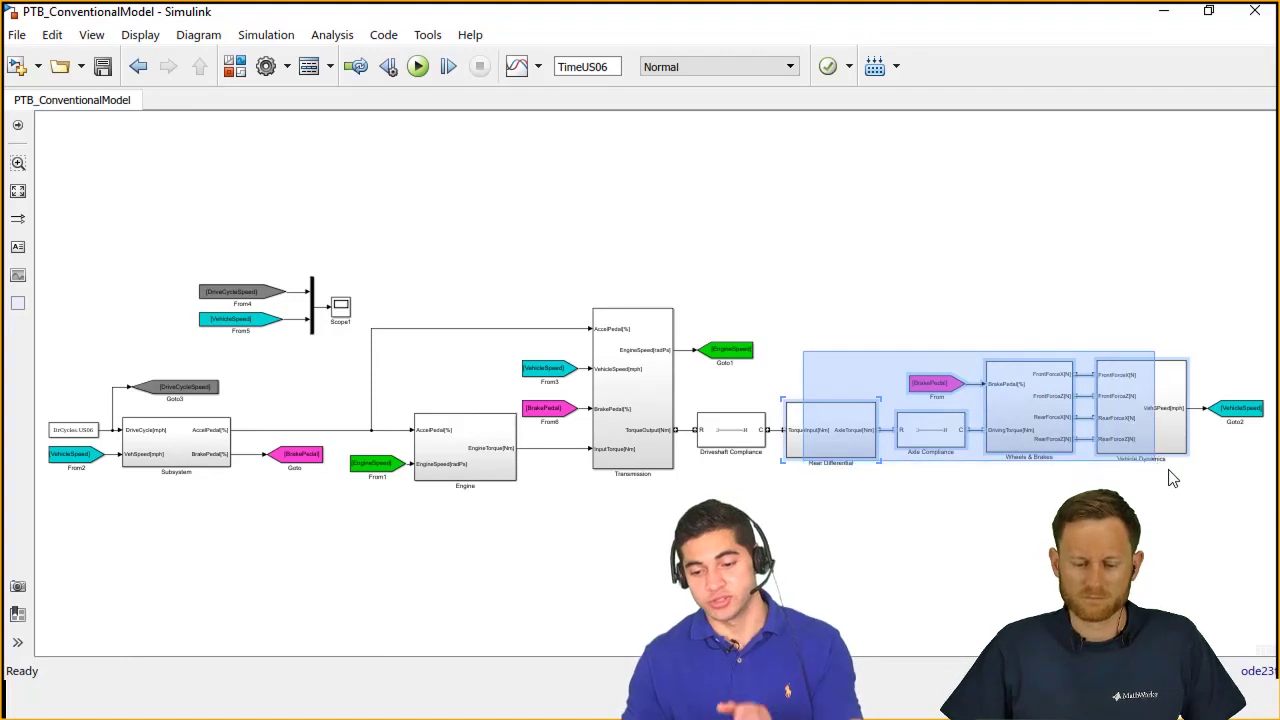
{"action": "left_click_drag", "start_coordinate": [1120, 480], "coordinate": [1168, 477]}
{"action": "left_click", "coordinate": [808, 514]}
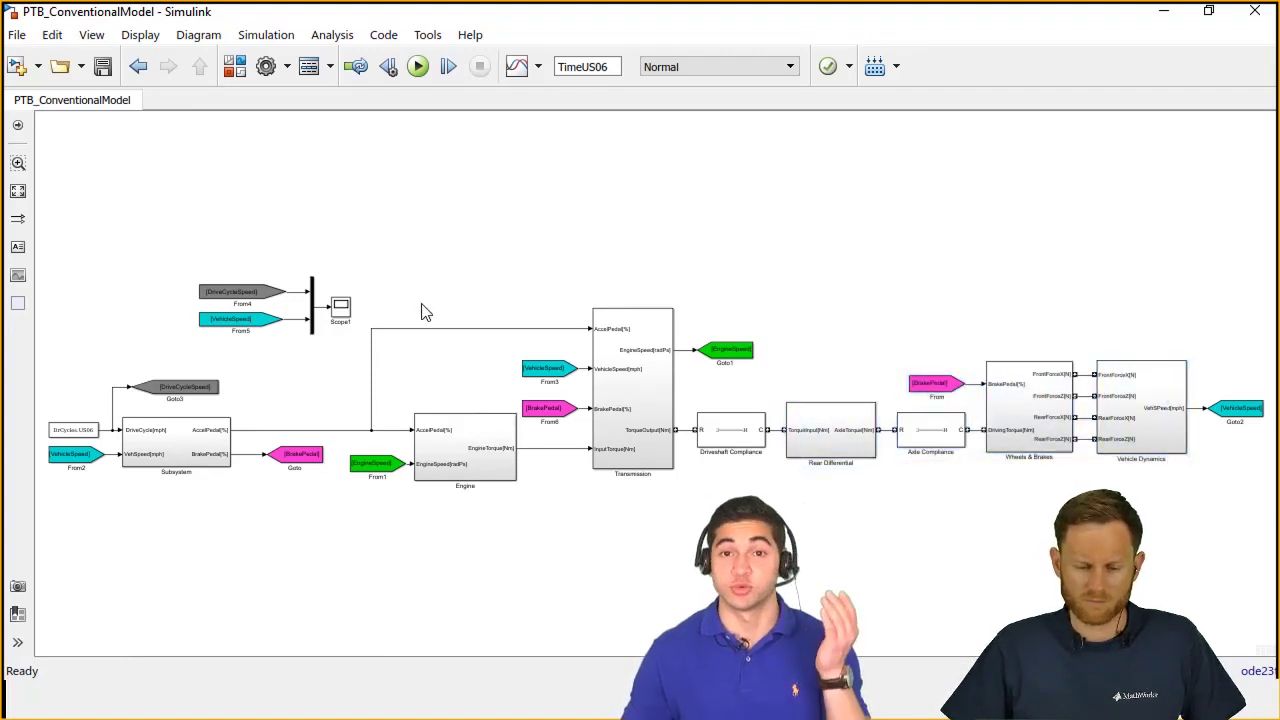
- Focus on the Engine and Transmission blocks, ending with the Engine selected
{"action": "left_click_drag", "start_coordinate": [402, 288], "coordinate": [662, 548]}
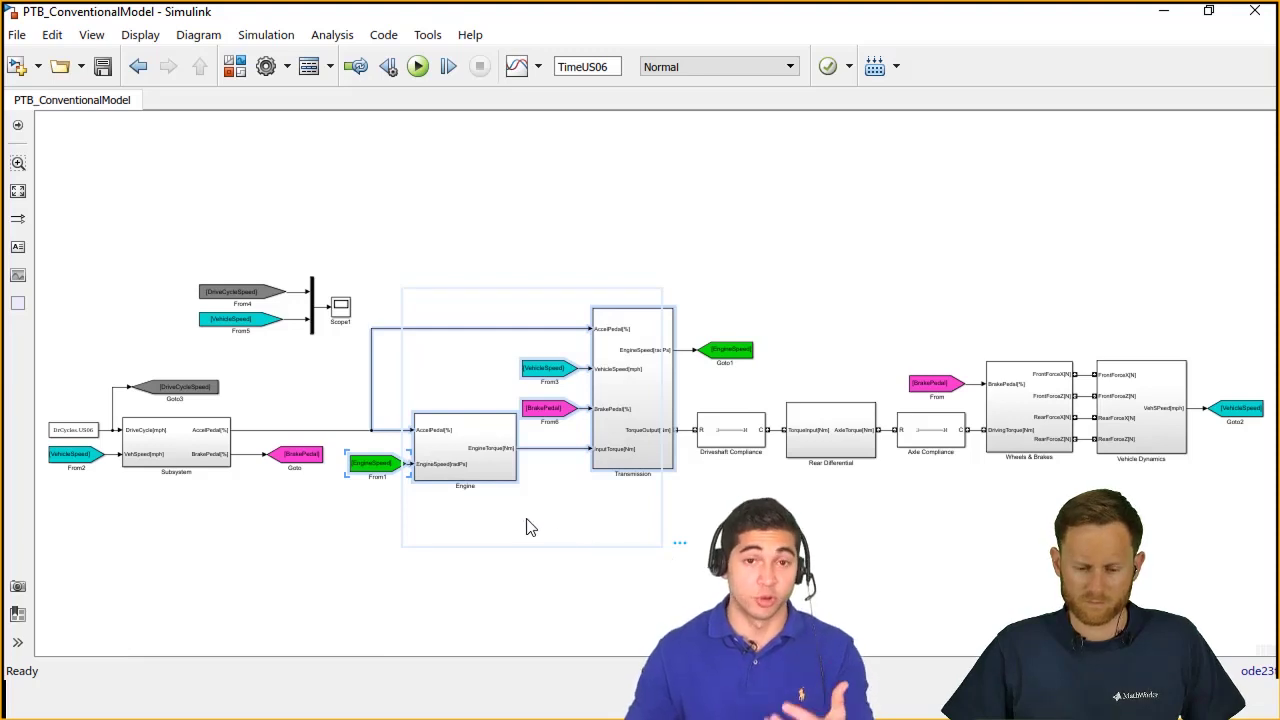
{"action": "scroll", "coordinate": [460, 475], "scroll_direction": "up", "scroll_amount": 4}
{"action": "scroll", "coordinate": [465, 440], "scroll_direction": "down", "scroll_amount": 1}
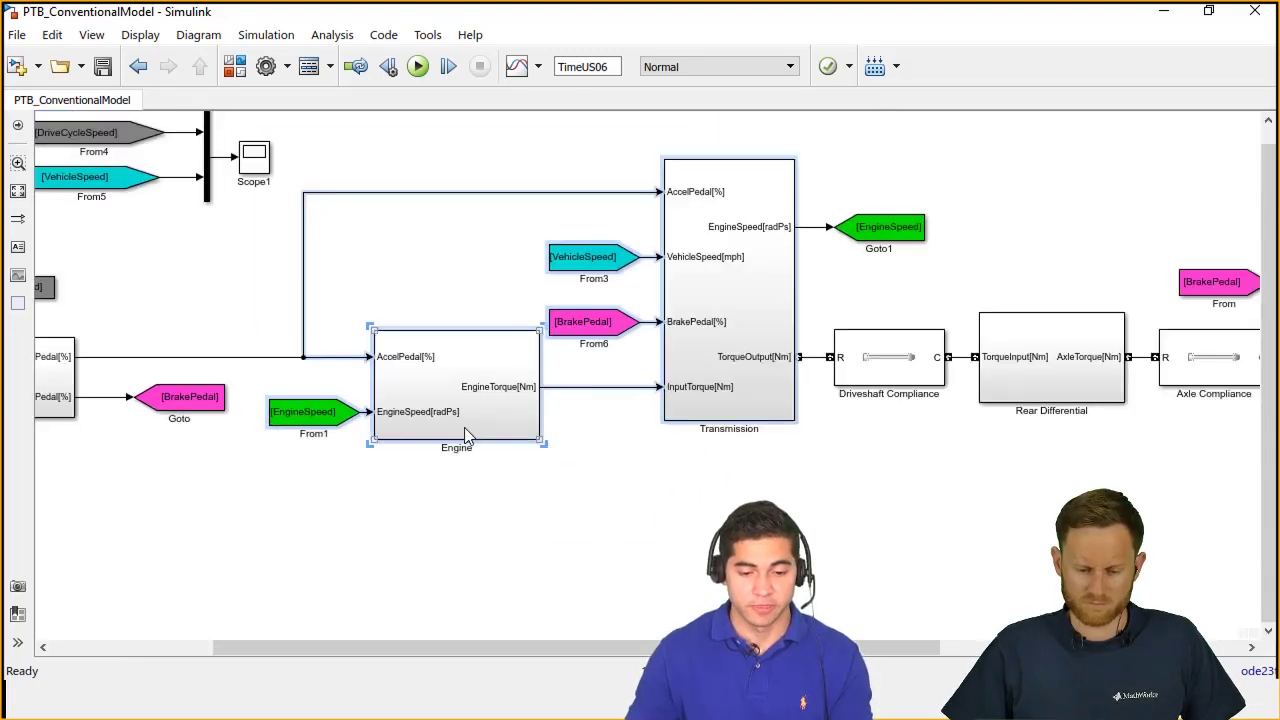
{"action": "left_click", "coordinate": [192, 378]}
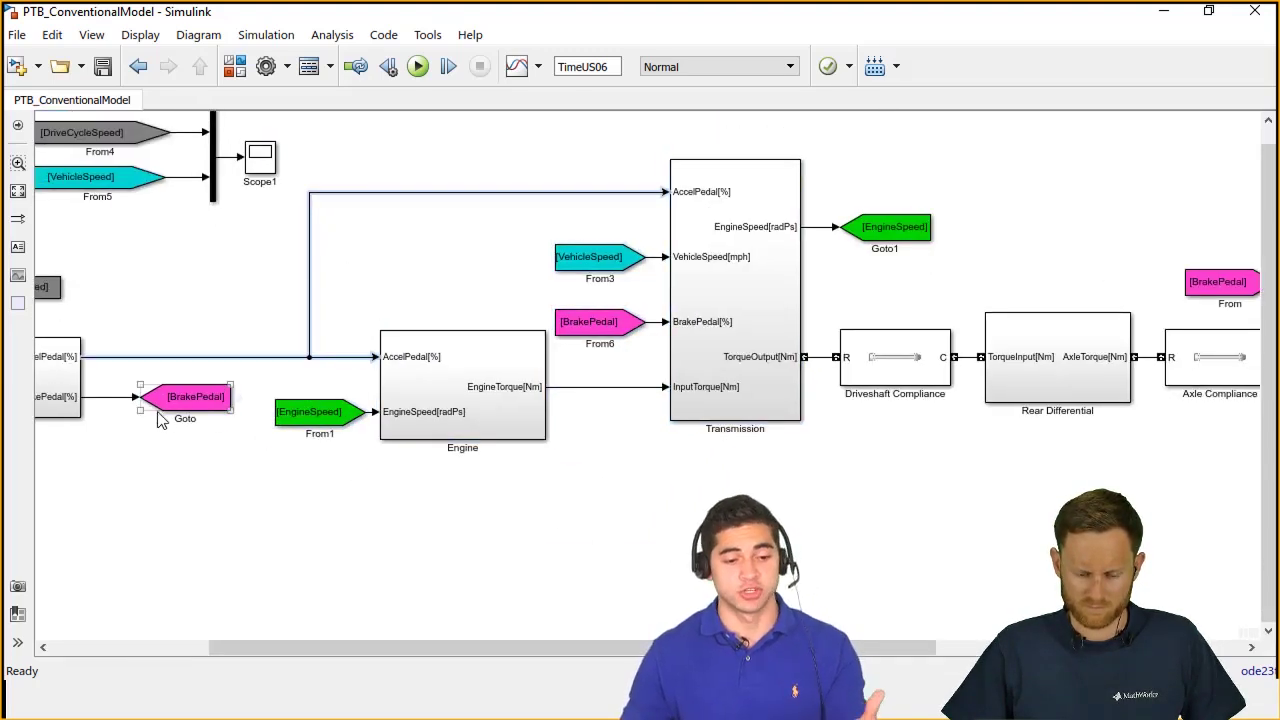
{"action": "left_click", "coordinate": [80, 400]}
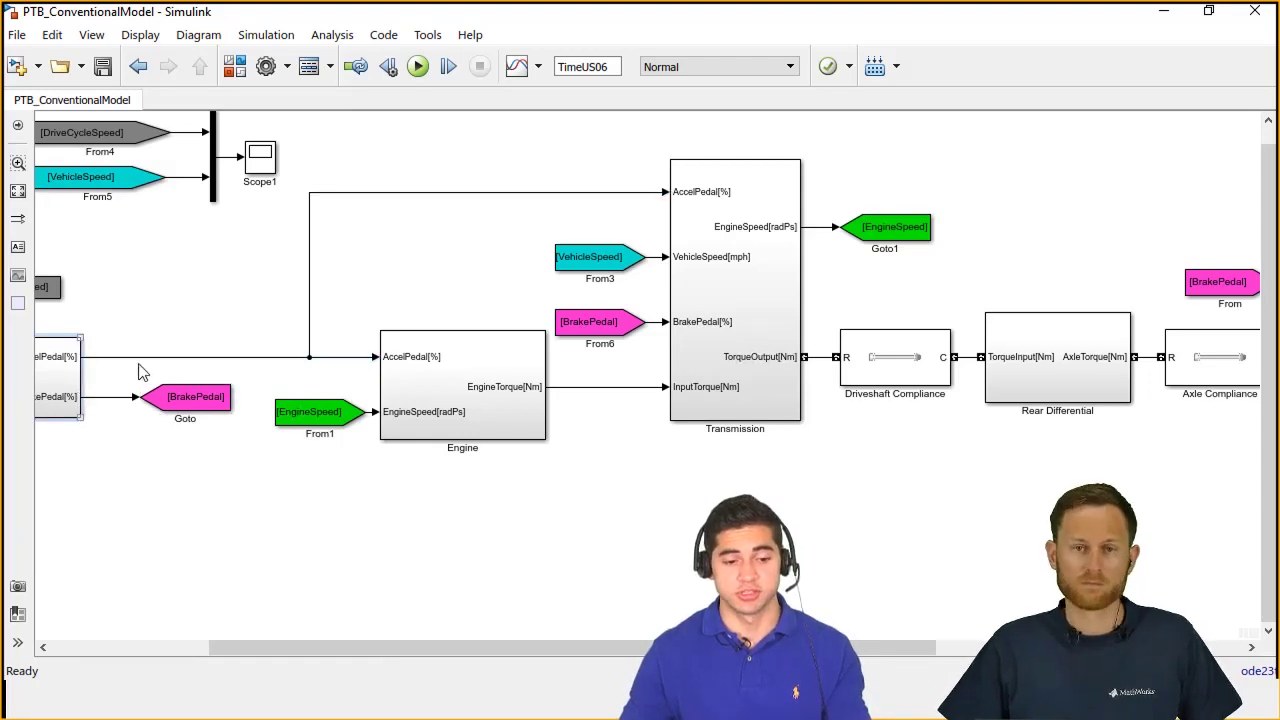
{"action": "left_click", "coordinate": [441, 385]}
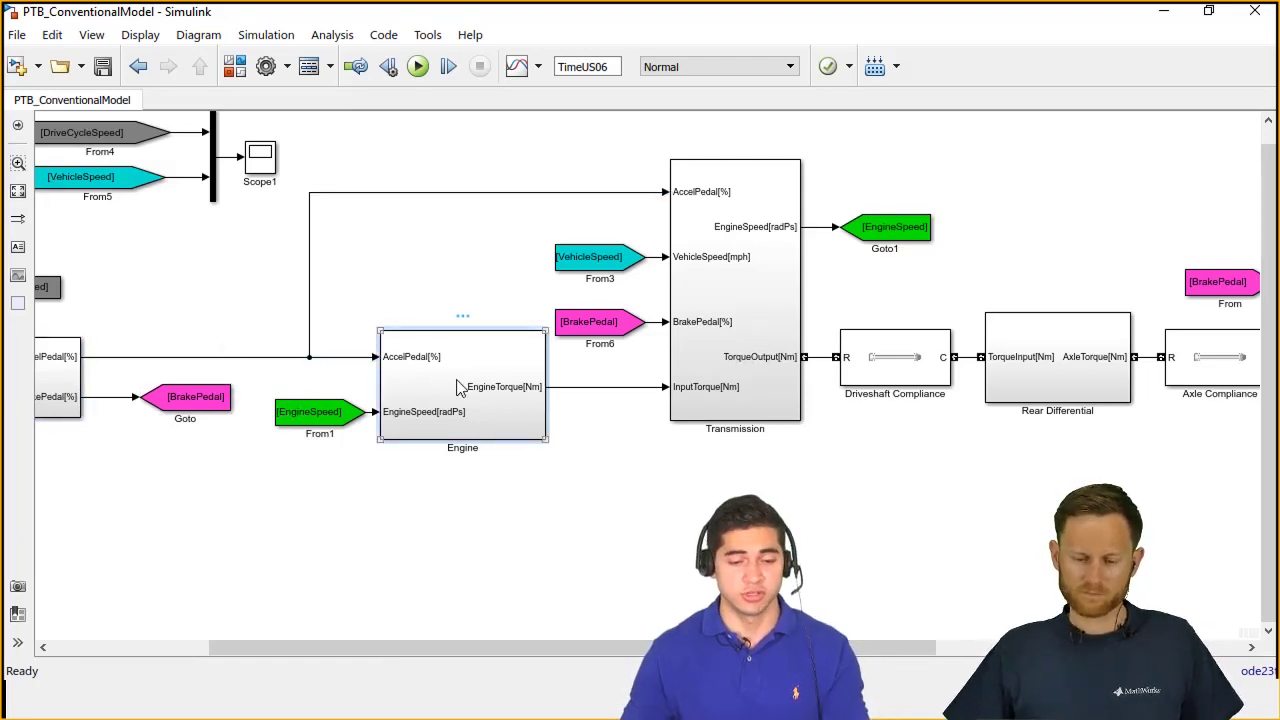
- Open and fit the Engine subsystem, noting the APP2TrqCmd lookup table
{"action": "double_click", "coordinate": [458, 388]}
{"action": "key", "text": "space"}
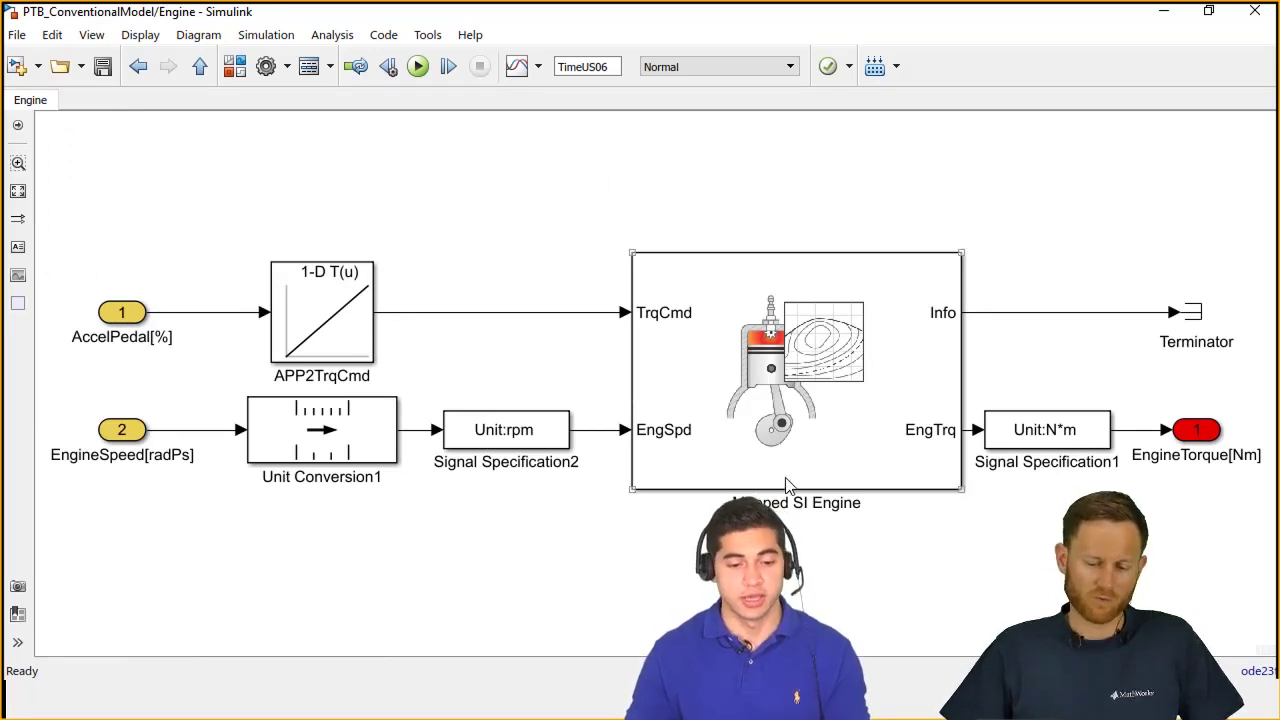
{"action": "left_click_drag", "start_coordinate": [219, 243], "coordinate": [364, 348]}
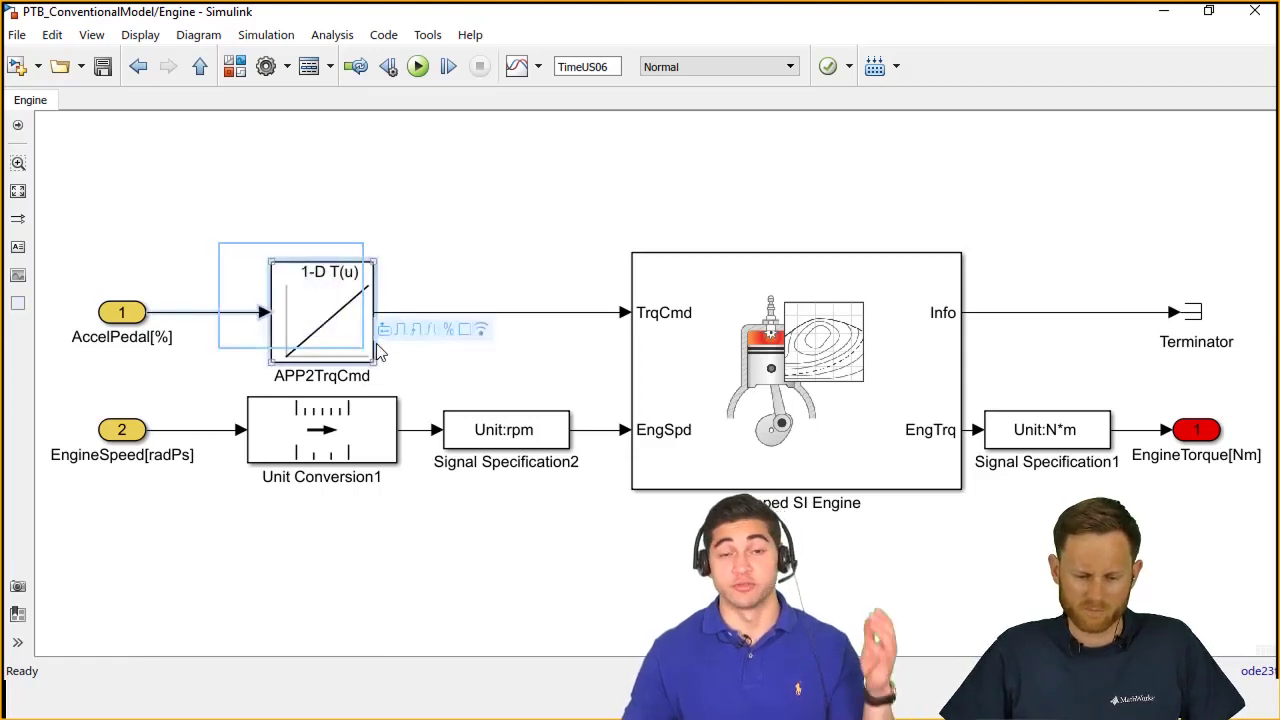
{"action": "left_click", "coordinate": [778, 390]}
- Show the Mapped SI Engine parameters enlarged: breakpoints, 4 cylinders, 0.0015 m³ displacement
{"action": "double_click", "coordinate": [770, 373]}
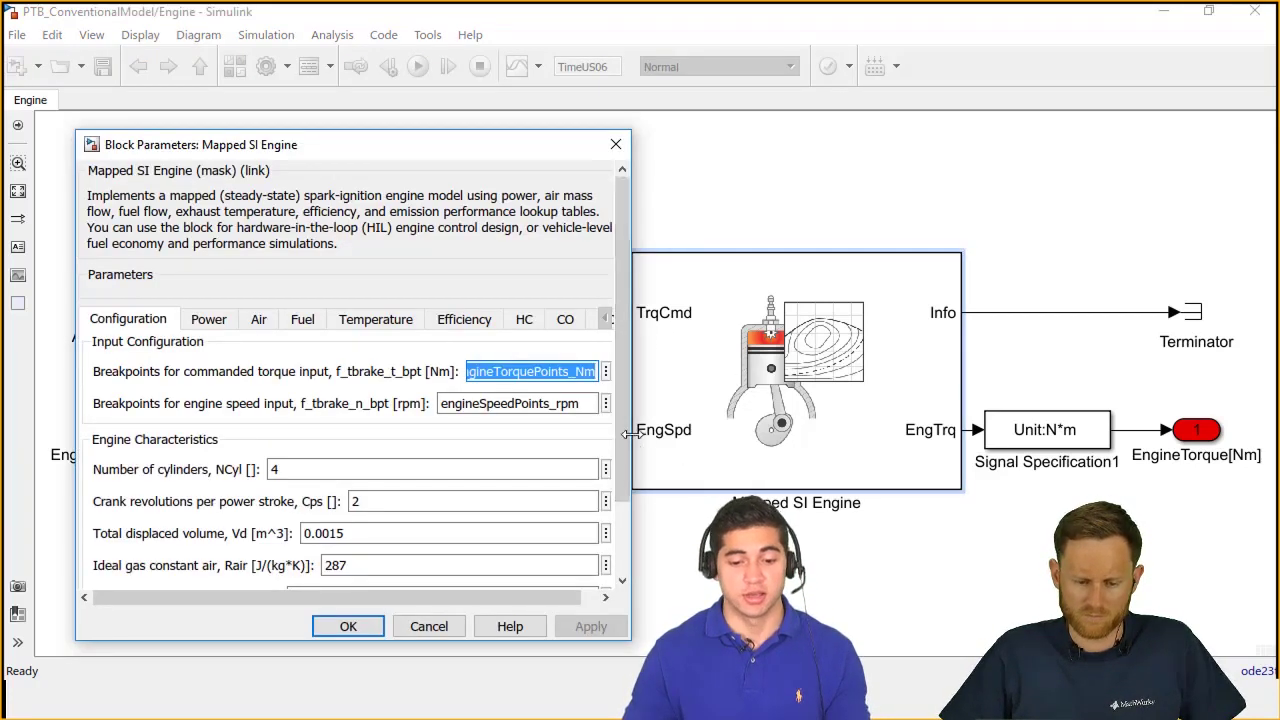
{"action": "left_click_drag", "start_coordinate": [629, 437], "coordinate": [946, 430]}
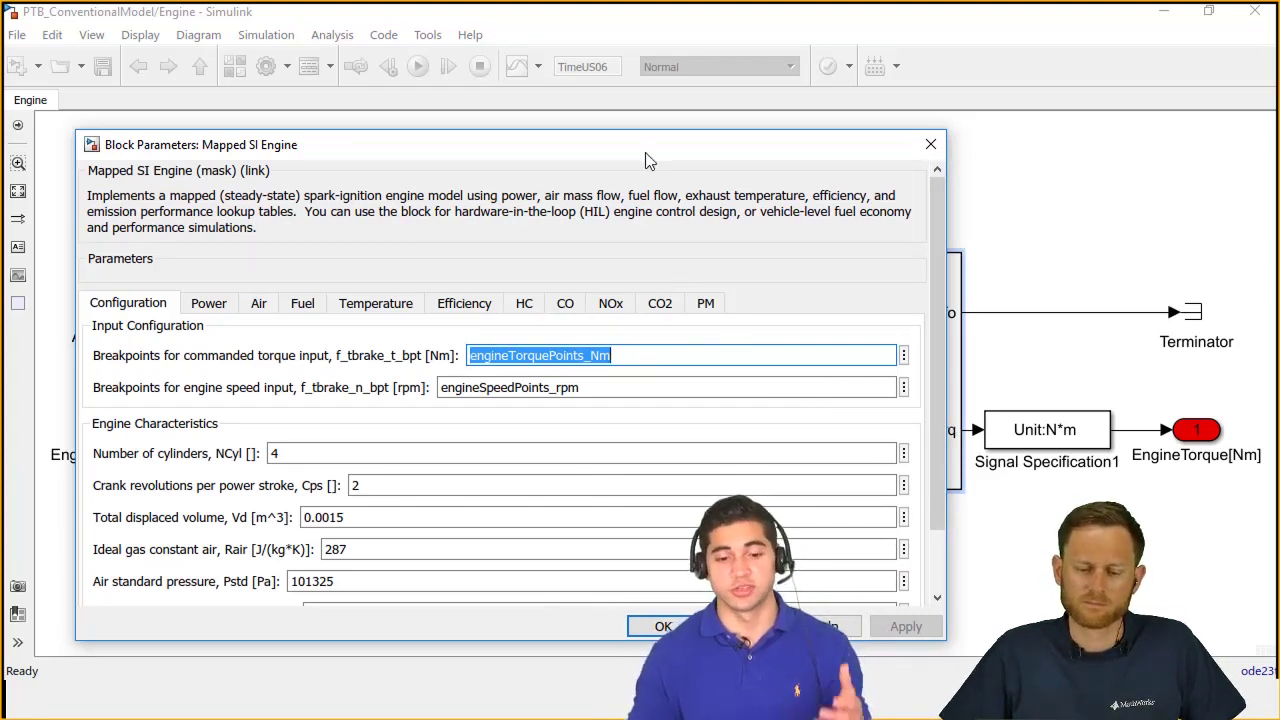
{"action": "key", "text": "Escape"}
{"action": "double_click", "coordinate": [662, 278]}
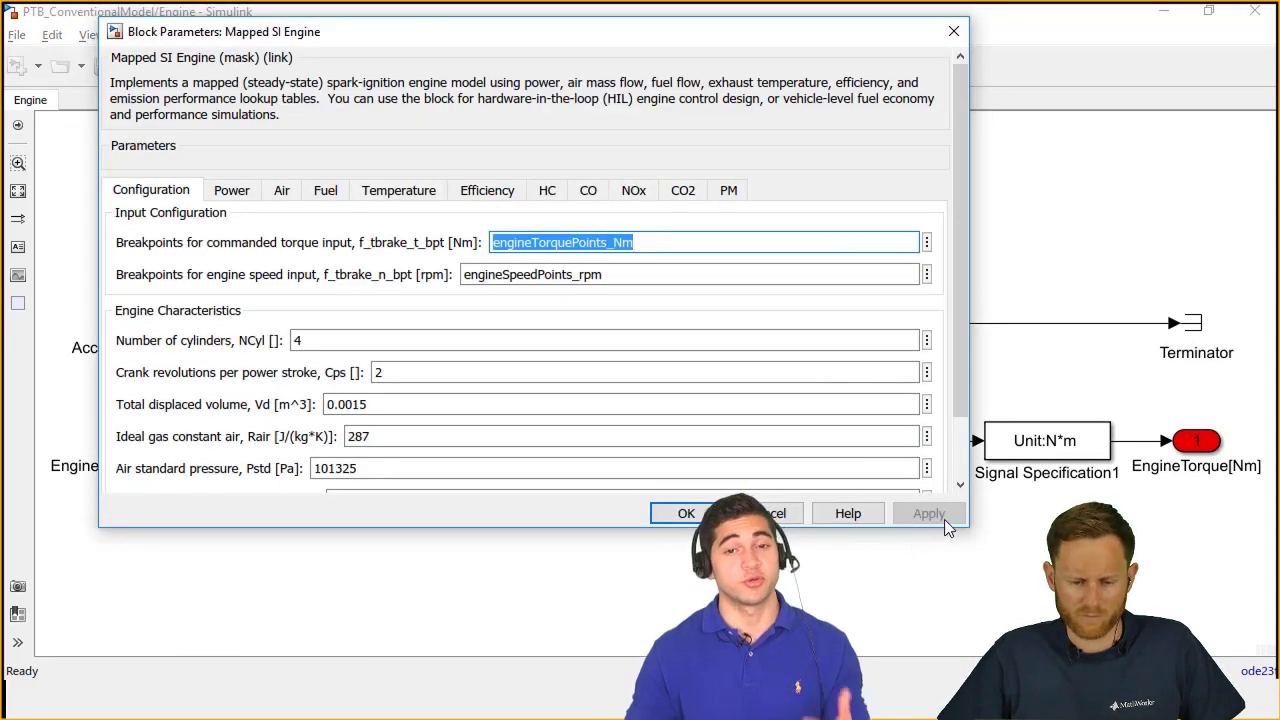
{"action": "left_click_drag", "start_coordinate": [984, 543], "coordinate": [986, 616]}
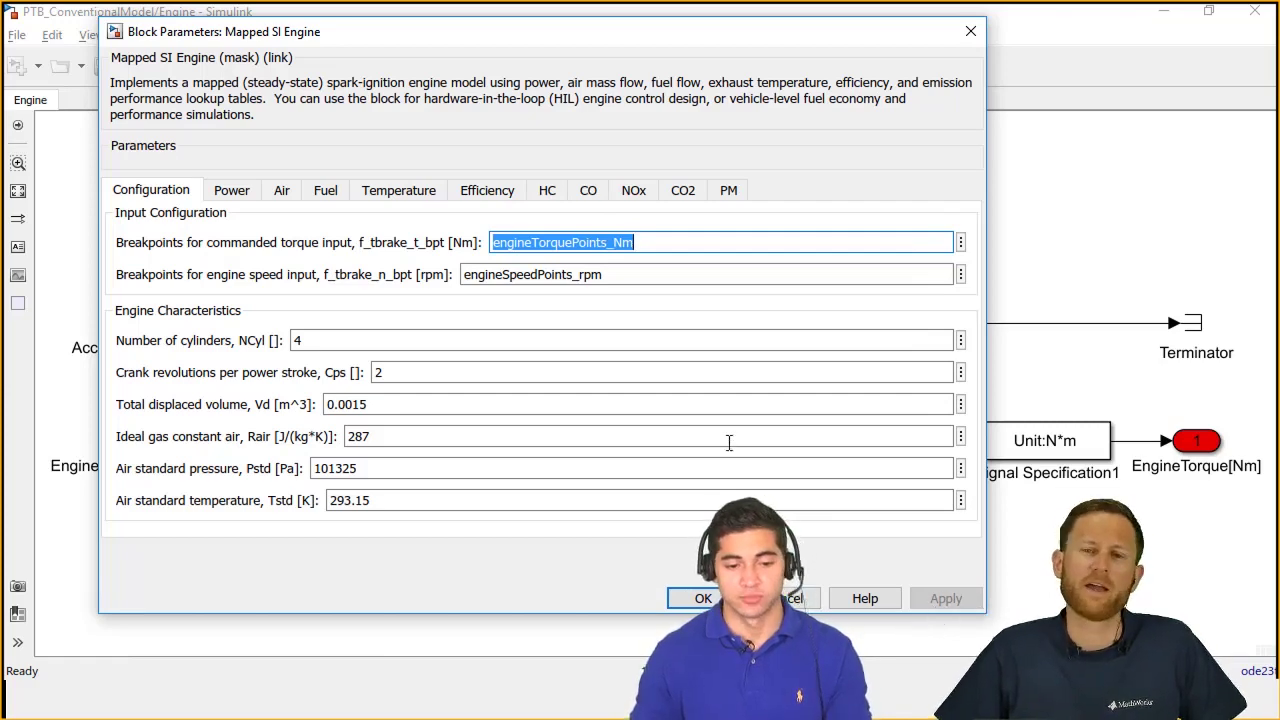
- Plot the brake torque map from the Power settings and rotate the 3D surface
{"action": "left_click", "coordinate": [231, 191]}
{"action": "left_click", "coordinate": [539, 262]}
{"action": "left_click_drag", "start_coordinate": [986, 42], "coordinate": [1001, 38]}
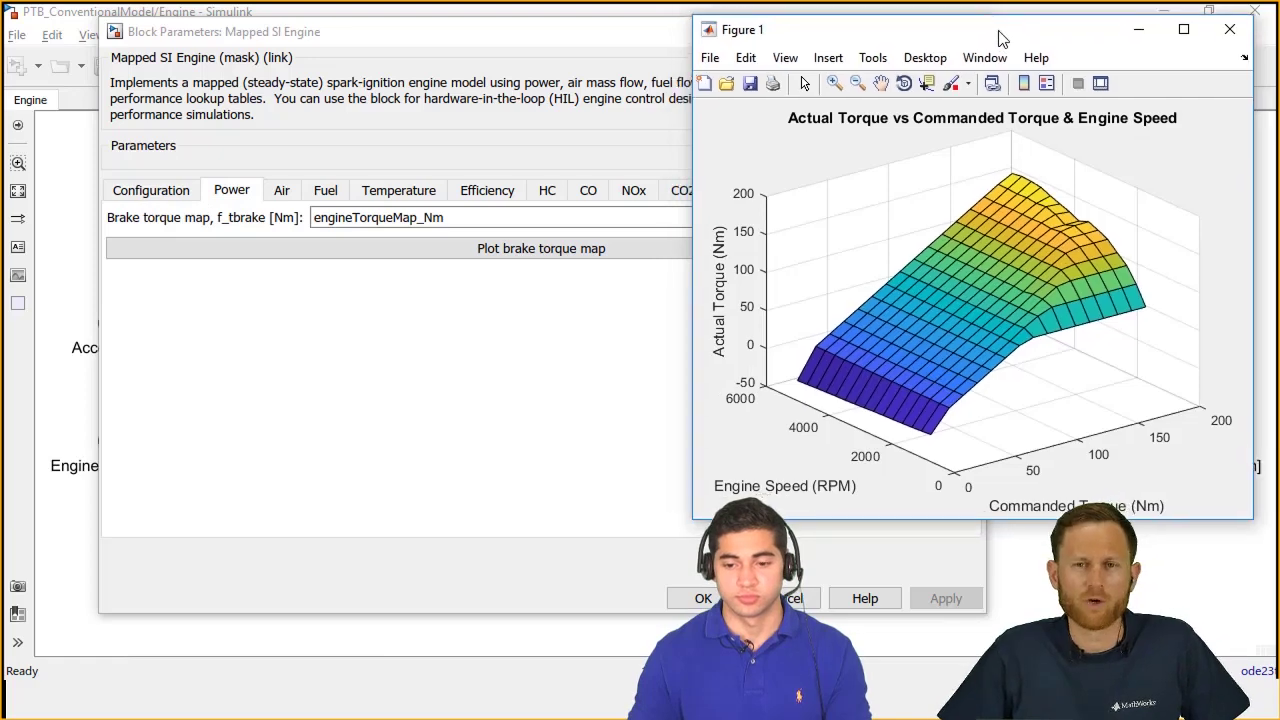
{"action": "left_click", "coordinate": [910, 86]}
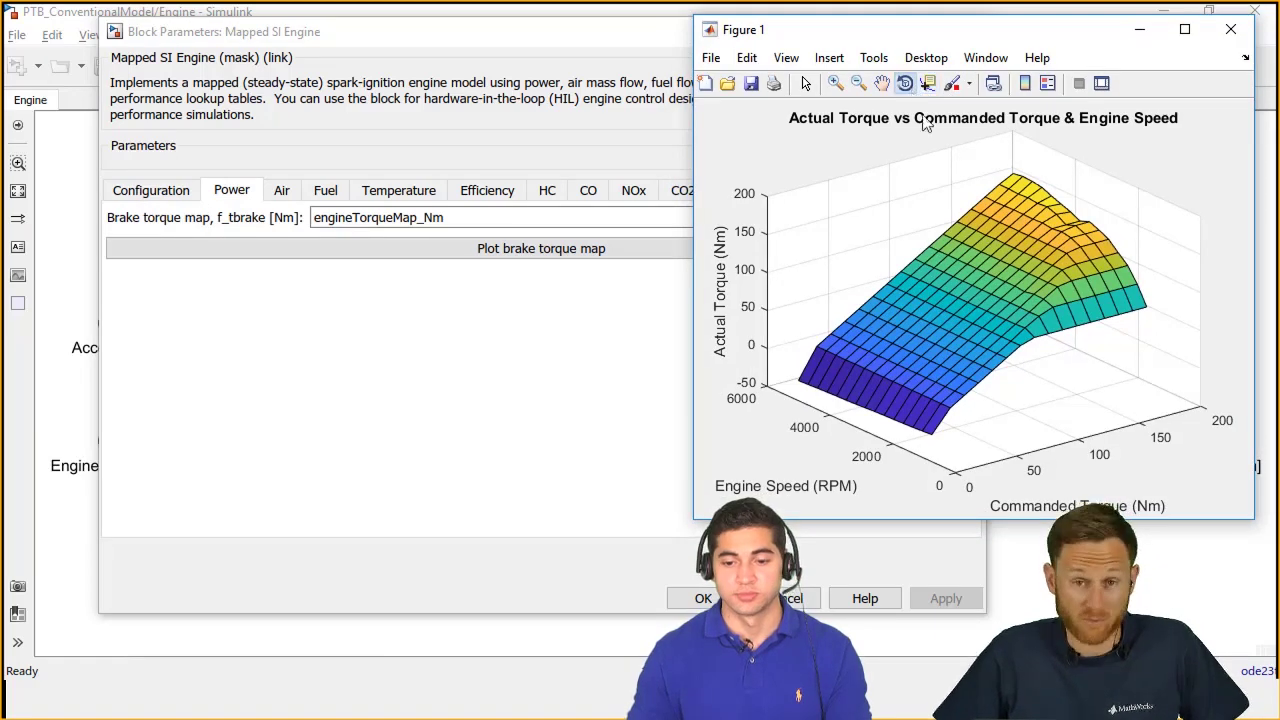
{"action": "mouse_move", "coordinate": [945, 160]}
{"action": "left_mouse_down"}
{"action": "mouse_move", "coordinate": [987, 250]}
{"action": "mouse_move", "coordinate": [995, 210]}
{"action": "left_mouse_up"}
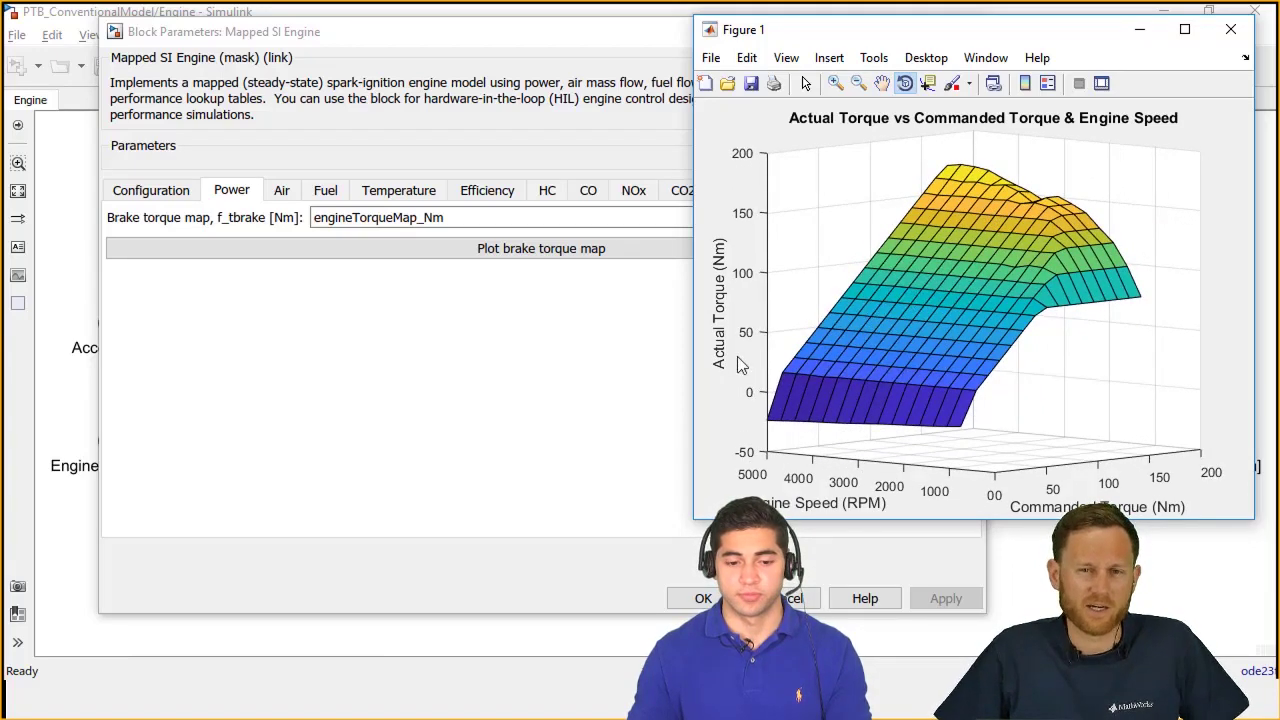
- Open the Transmission subsystem and examine the Clutch with its AND and ground blocks
{"action": "key", "text": "Escape"}
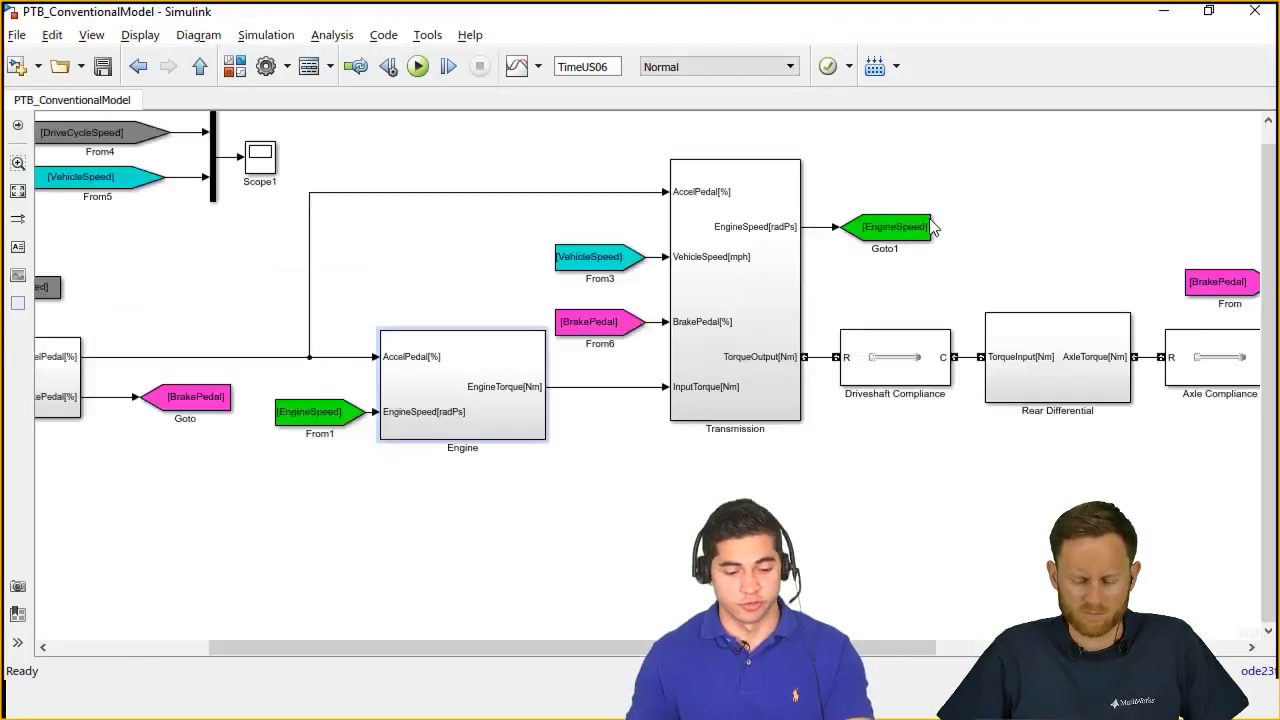
{"action": "double_click", "coordinate": [706, 294]}
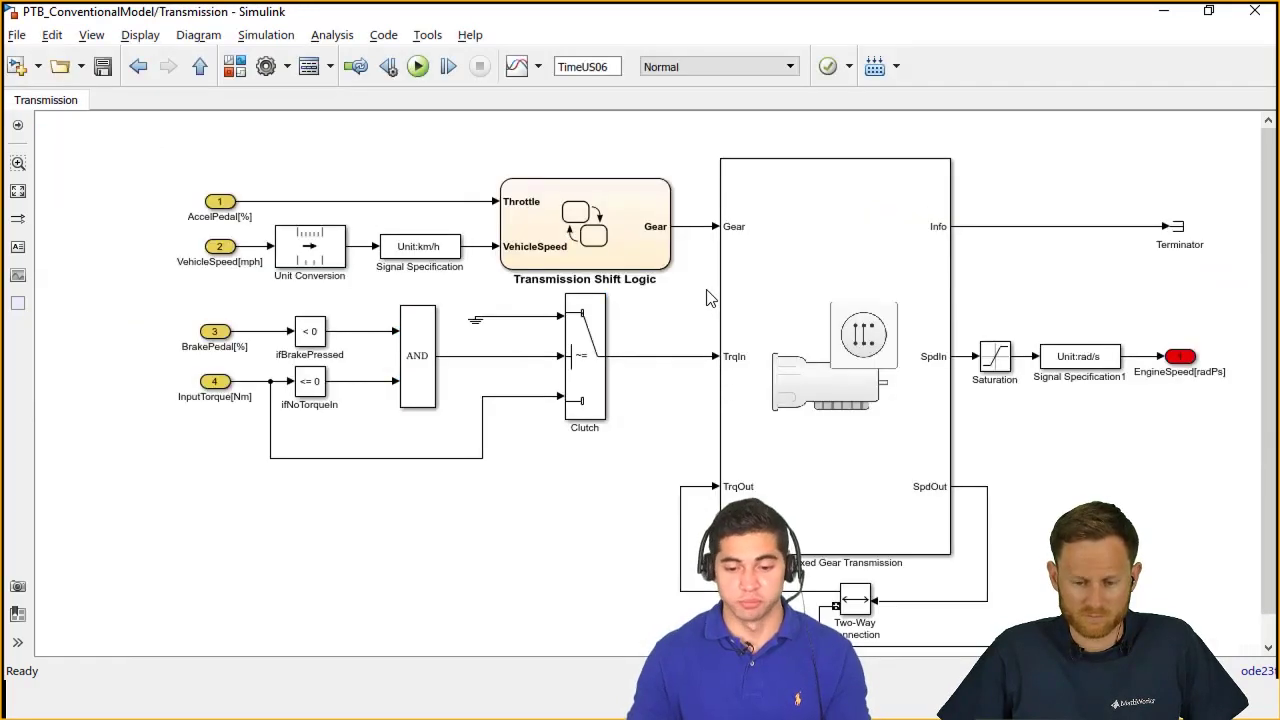
{"action": "left_click", "coordinate": [708, 355]}
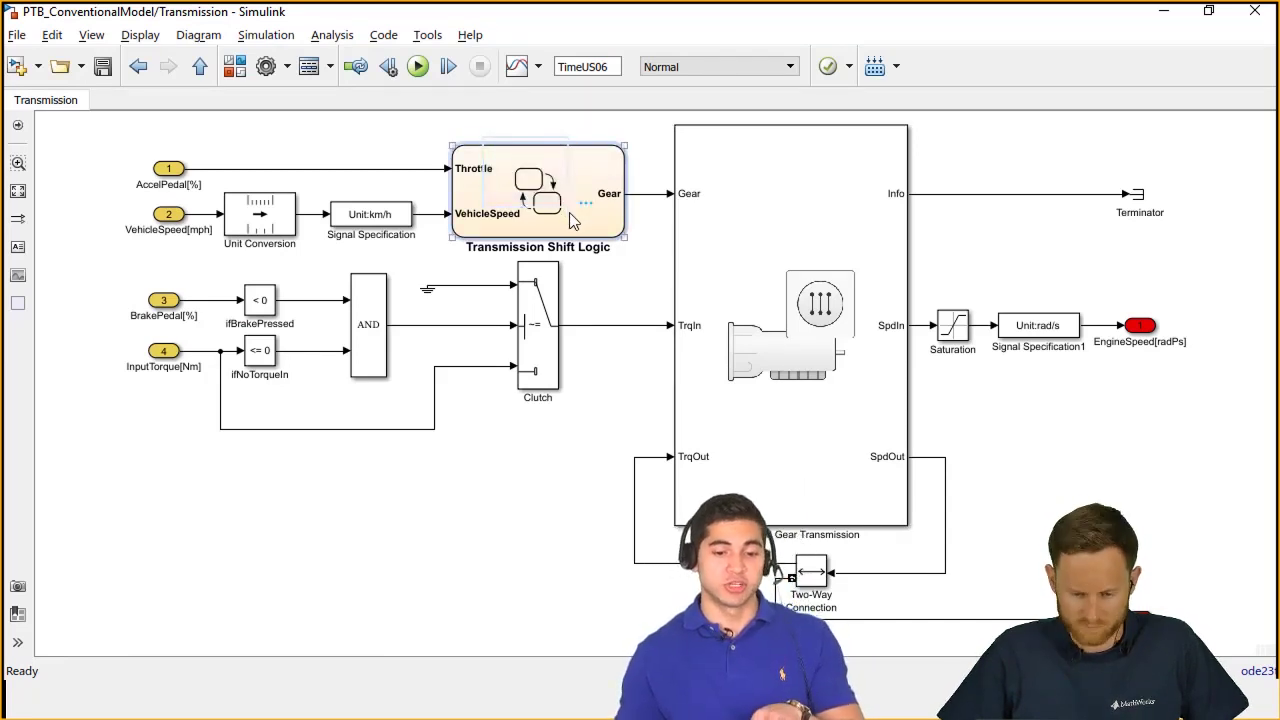
{"action": "left_click", "coordinate": [556, 262]}
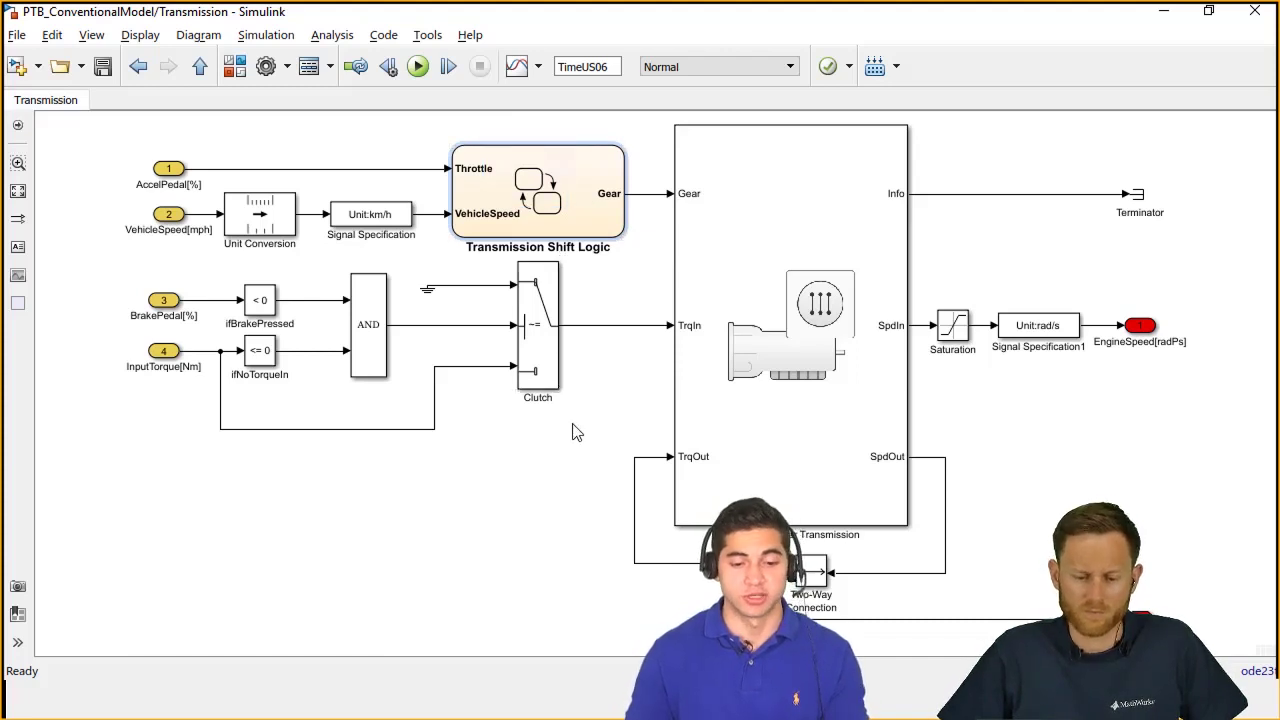
{"action": "mouse_move", "coordinate": [538, 325]}
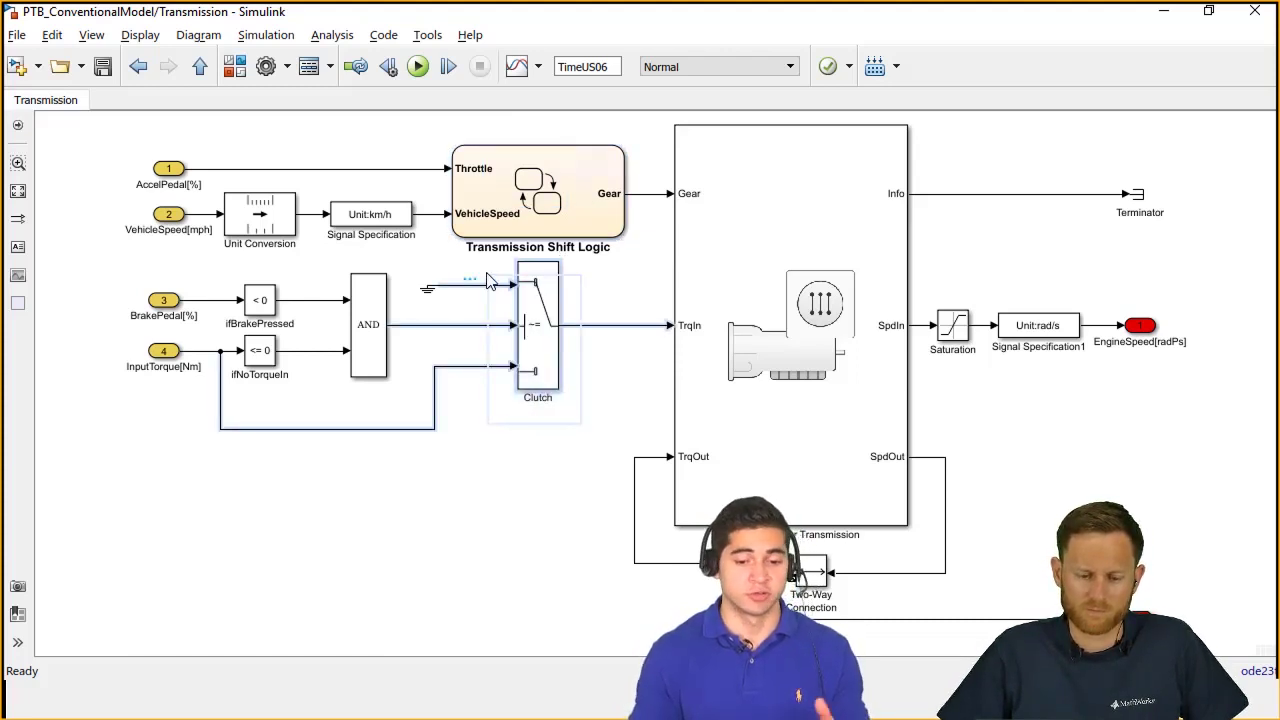
{"action": "left_click", "coordinate": [600, 432]}
{"action": "left_click_drag", "start_coordinate": [601, 425], "coordinate": [342, 264]}
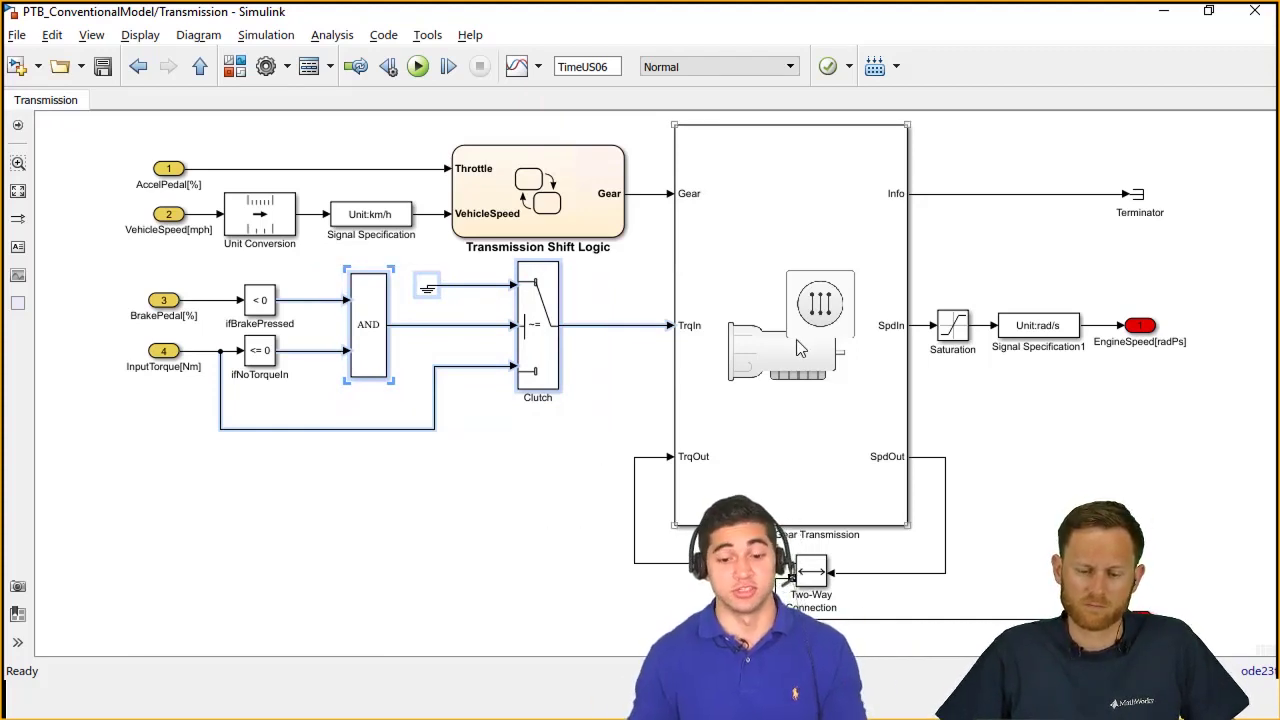
- Examine the fixed gear transmission and its saturated EngineSpeed output path
{"action": "left_click_drag", "start_coordinate": [639, 159], "coordinate": [671, 516]}
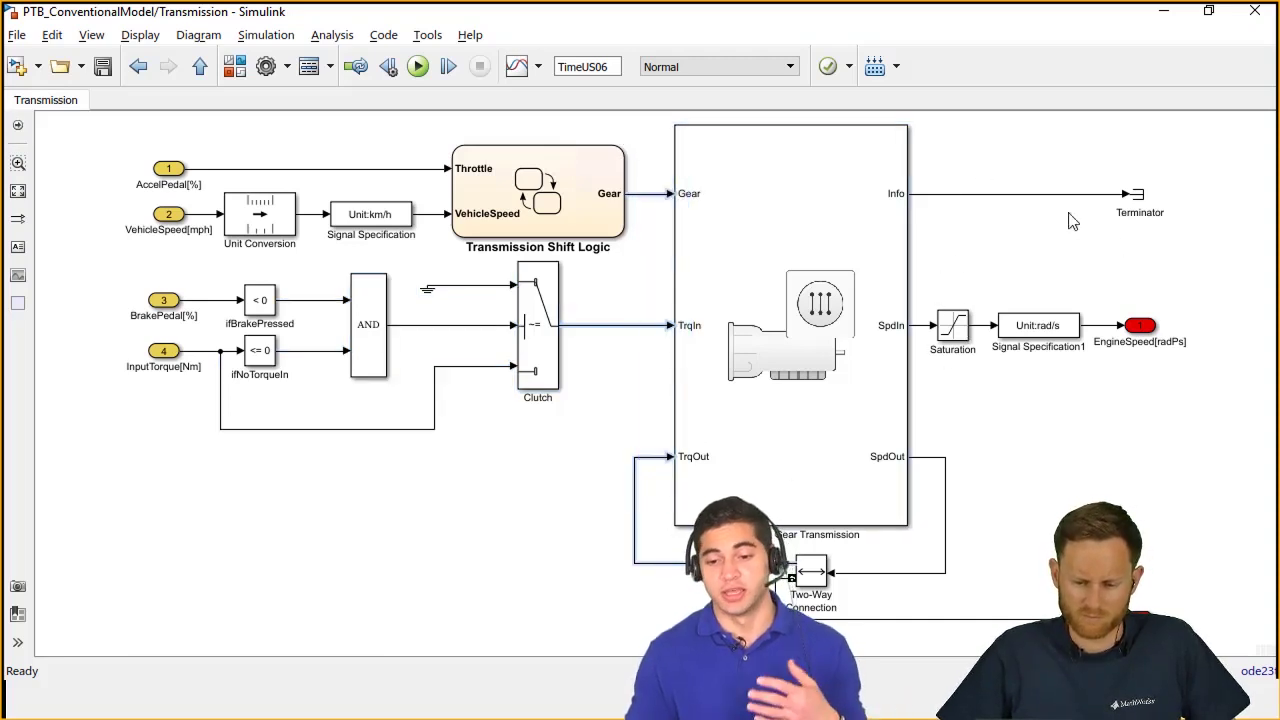
{"action": "left_click_drag", "start_coordinate": [1145, 265], "coordinate": [975, 160]}
{"action": "left_click", "coordinate": [908, 365]}
{"action": "left_click_drag", "start_coordinate": [930, 274], "coordinate": [1155, 377]}
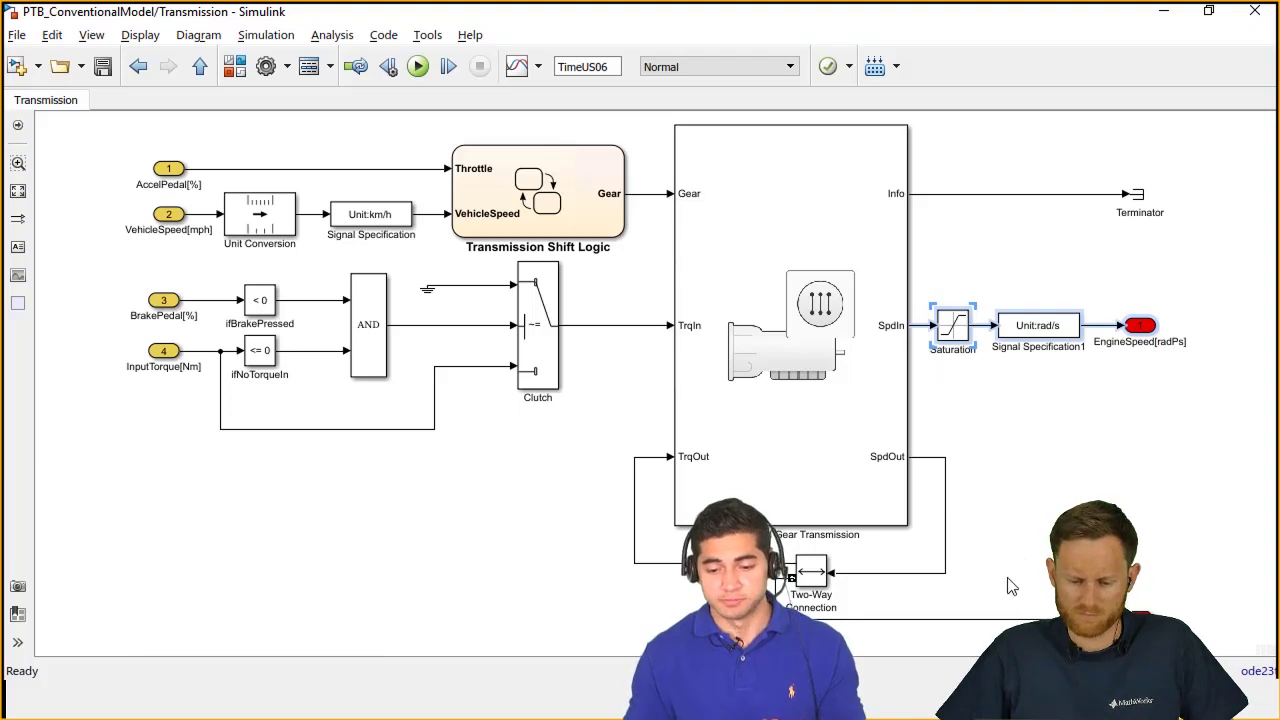
{"action": "left_click", "coordinate": [945, 568]}
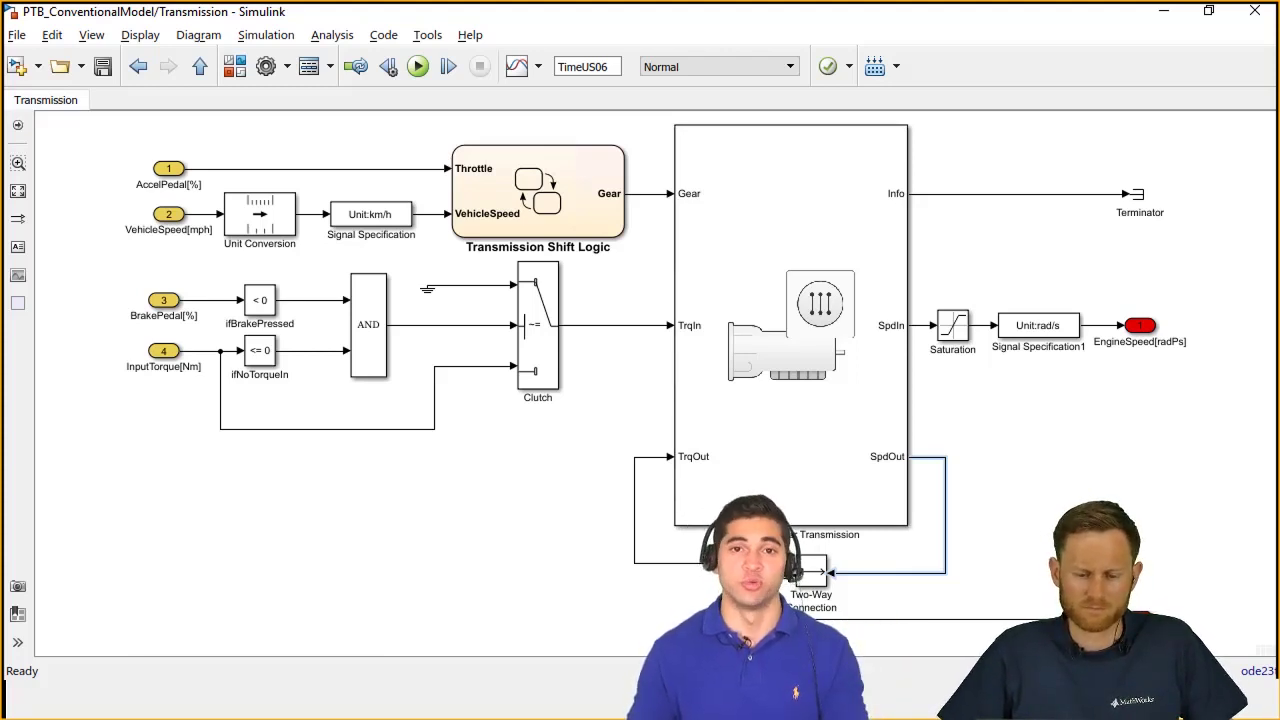
{"action": "left_click", "coordinate": [858, 420]}
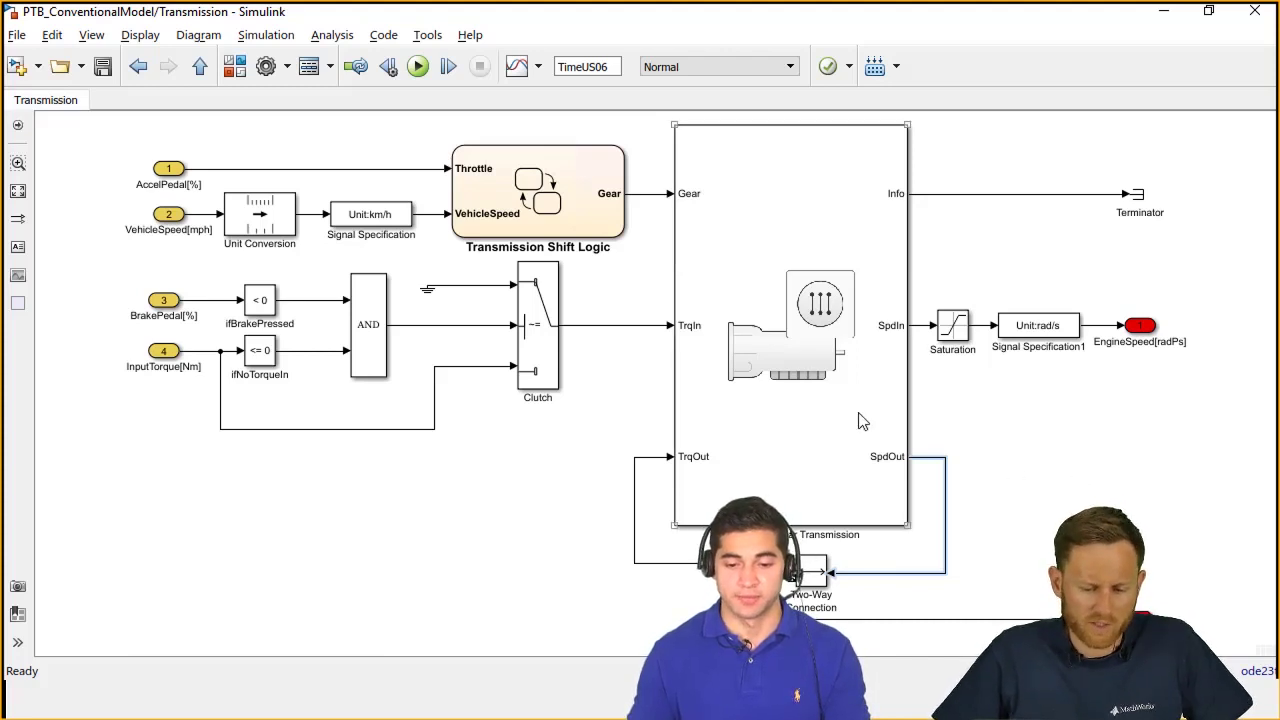
- Review the Ideal Fixed Gear Transmission's gear ratios, inertias and efficiencies, then return to top level
{"action": "double_click", "coordinate": [858, 420]}
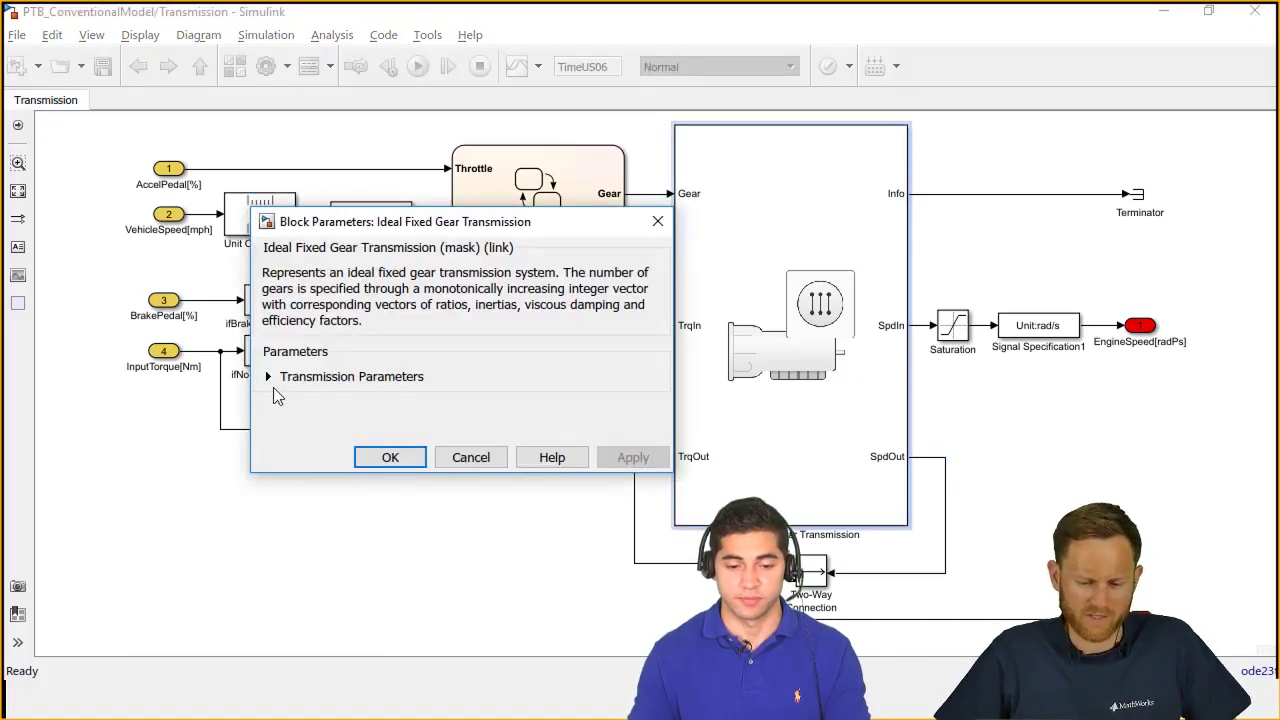
{"action": "left_click", "coordinate": [269, 377]}
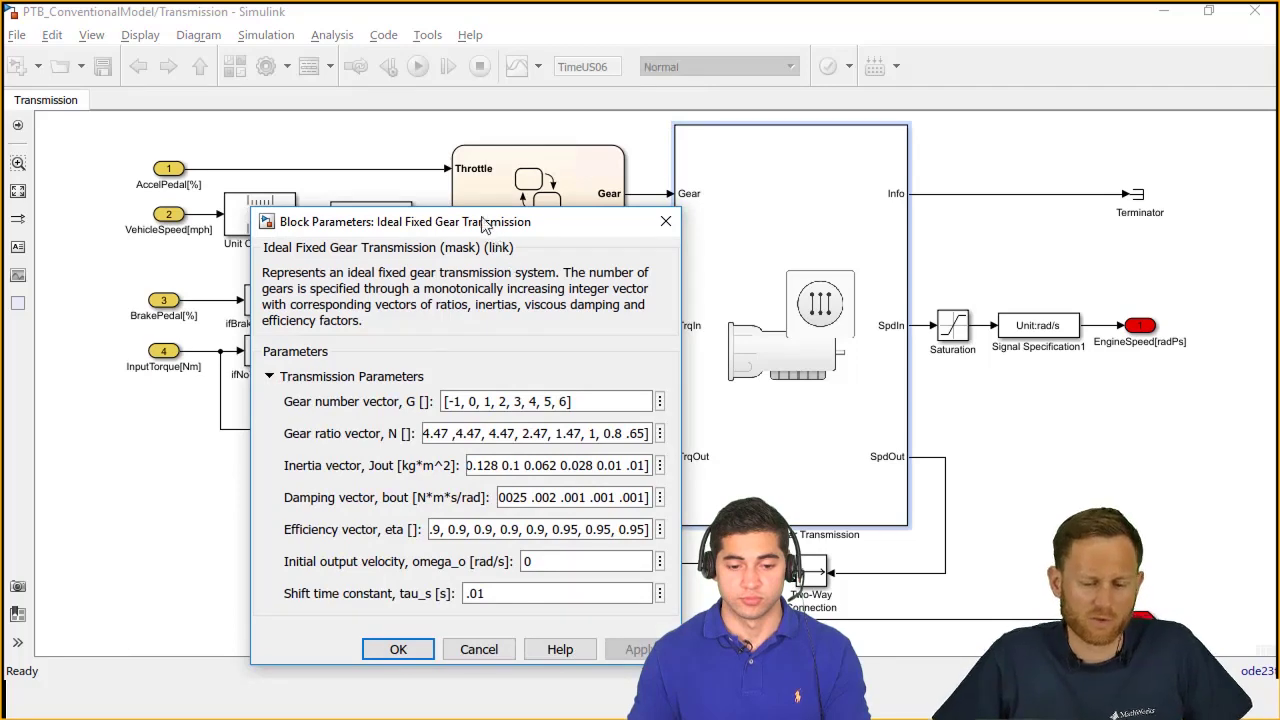
{"action": "mouse_move", "coordinate": [481, 216]}
{"action": "left_mouse_down"}
{"action": "mouse_move", "coordinate": [1006, 184]}
{"action": "mouse_move", "coordinate": [998, 196]}
{"action": "mouse_move", "coordinate": [932, 153]}
{"action": "left_mouse_up"}
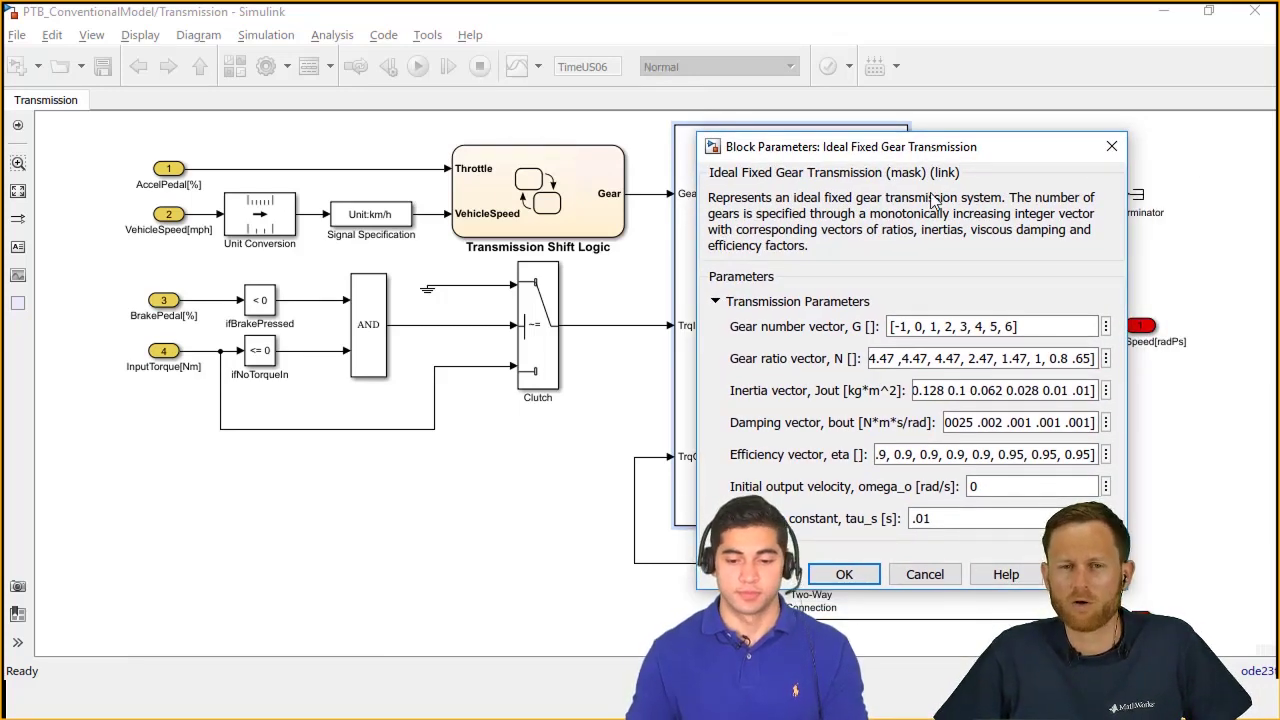
{"action": "left_click_drag", "start_coordinate": [937, 152], "coordinate": [1051, 138]}
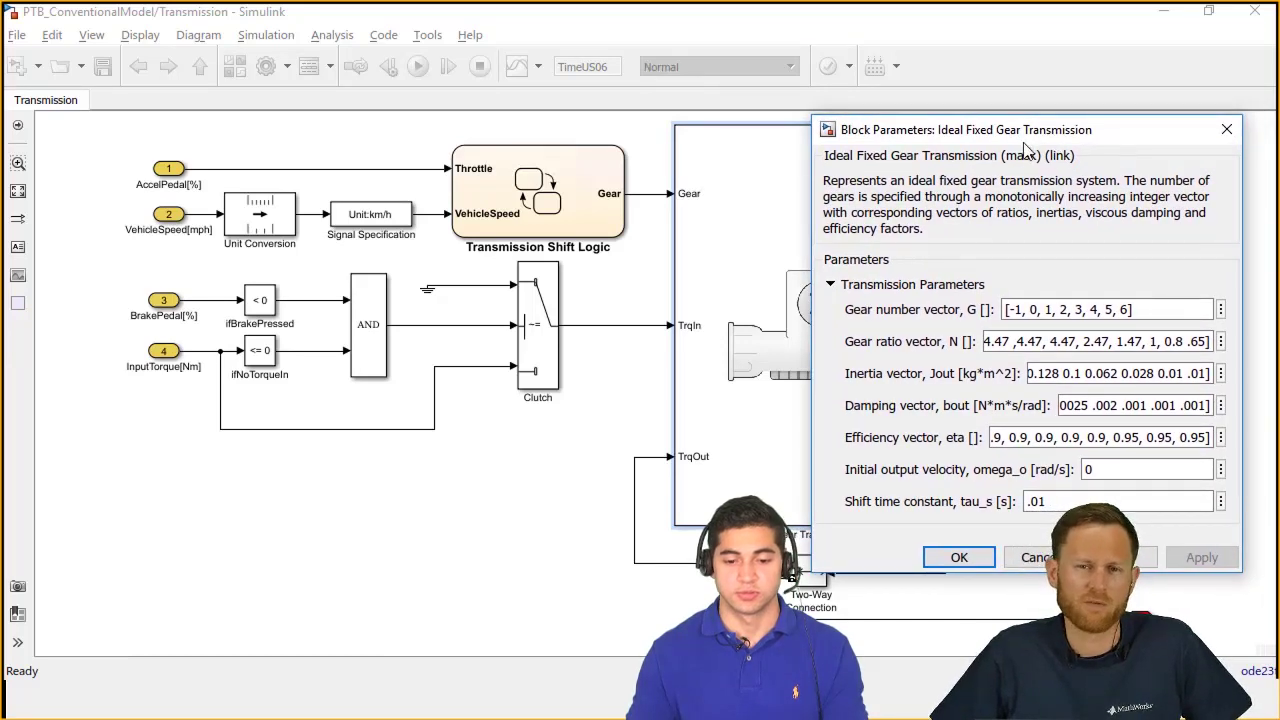
{"action": "left_click_drag", "start_coordinate": [1022, 146], "coordinate": [1005, 121]}
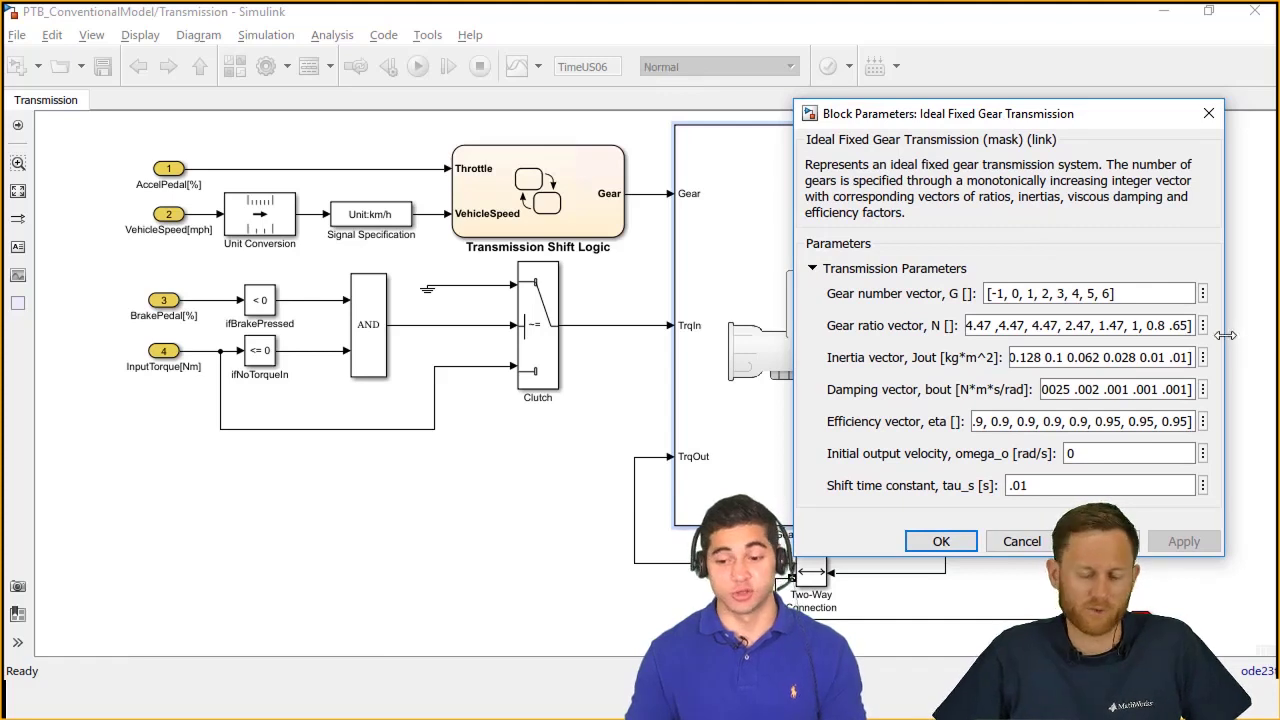
{"action": "left_click_drag", "start_coordinate": [1225, 336], "coordinate": [1273, 316]}
{"action": "left_click_drag", "start_coordinate": [1100, 120], "coordinate": [1039, 133]}
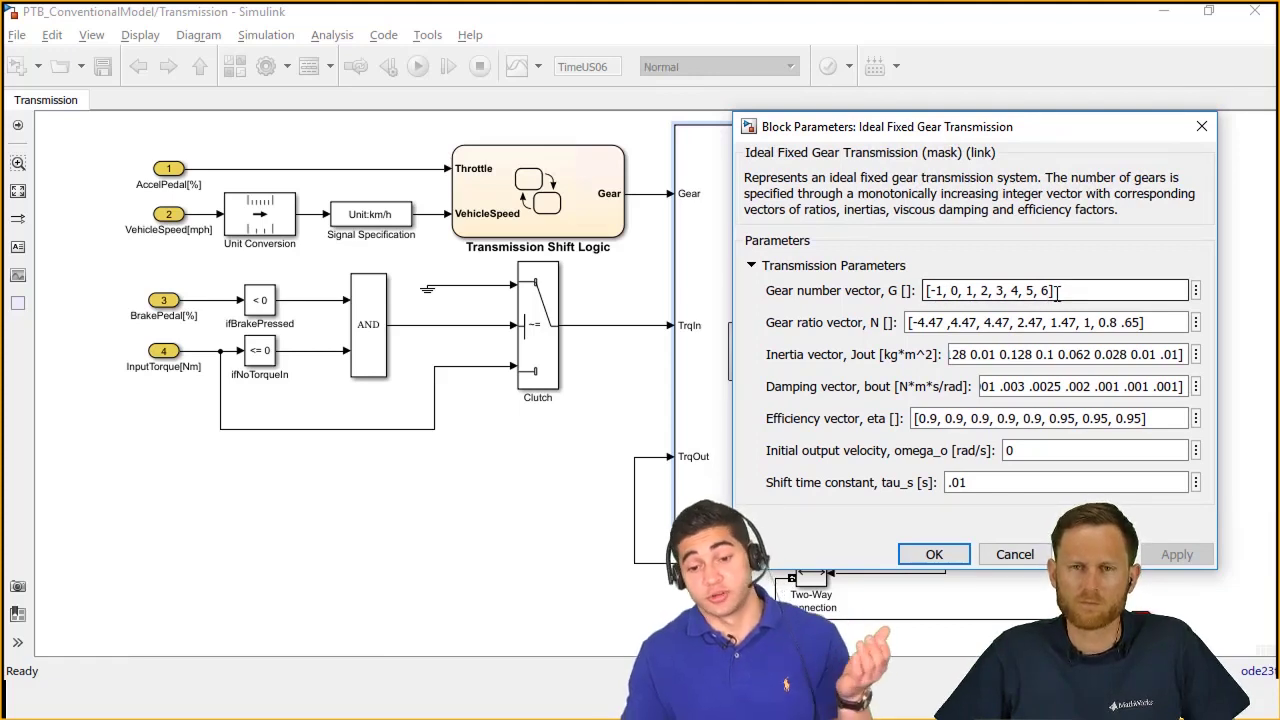
{"action": "triple_click", "coordinate": [1183, 331]}
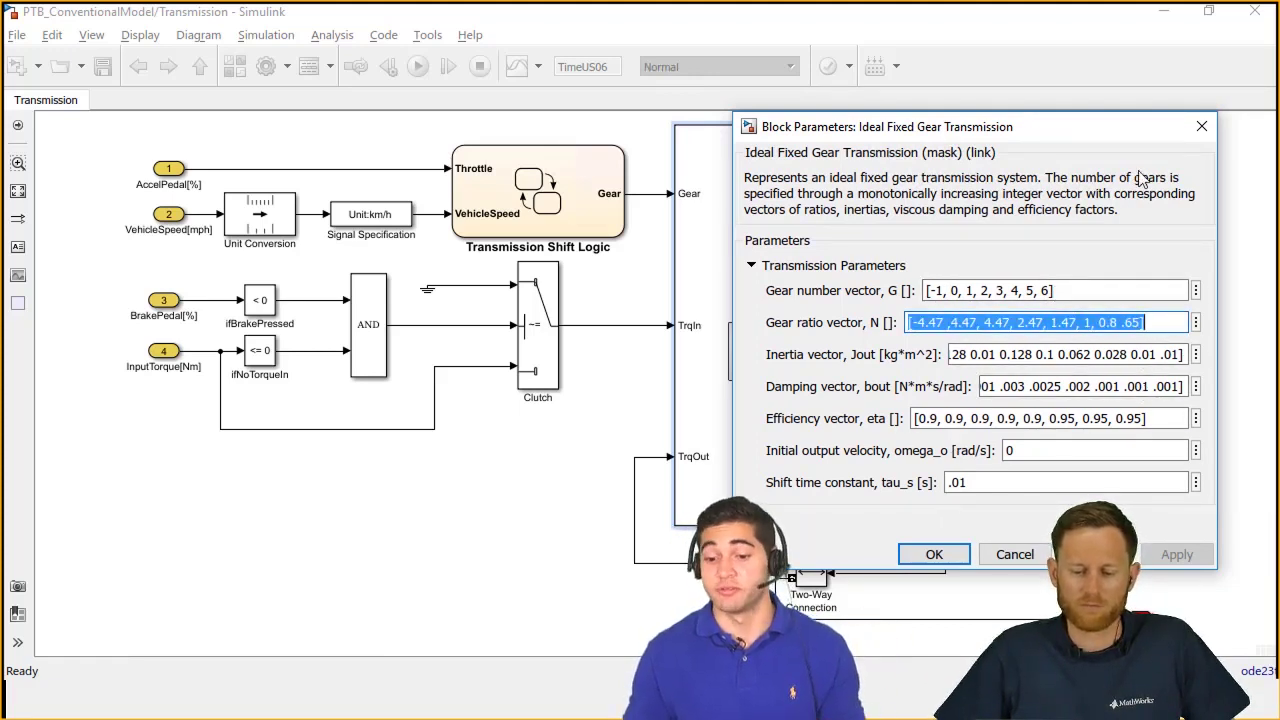
{"action": "left_click", "coordinate": [1201, 127]}
{"action": "left_click", "coordinate": [980, 282]}
{"action": "key", "text": "Escape"}
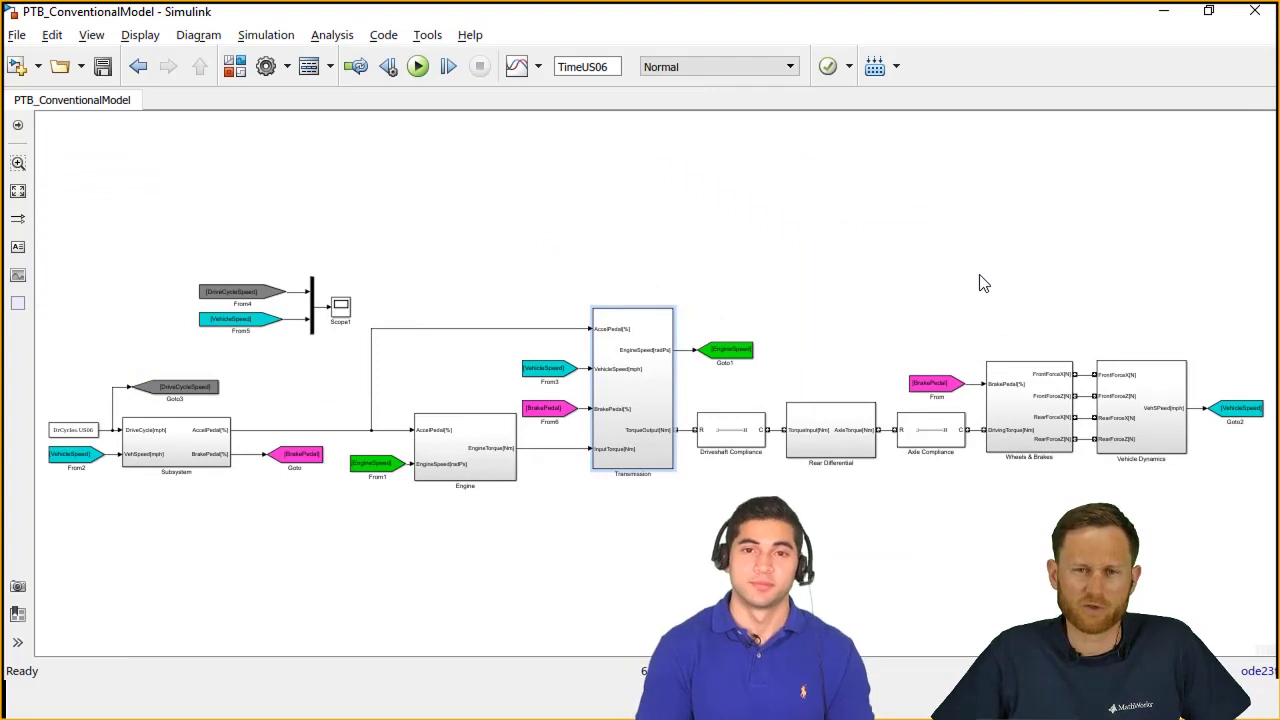
- Launch the conventional model's US06 drive-cycle simulation from the Run button
{"action": "left_click", "coordinate": [416, 68]}
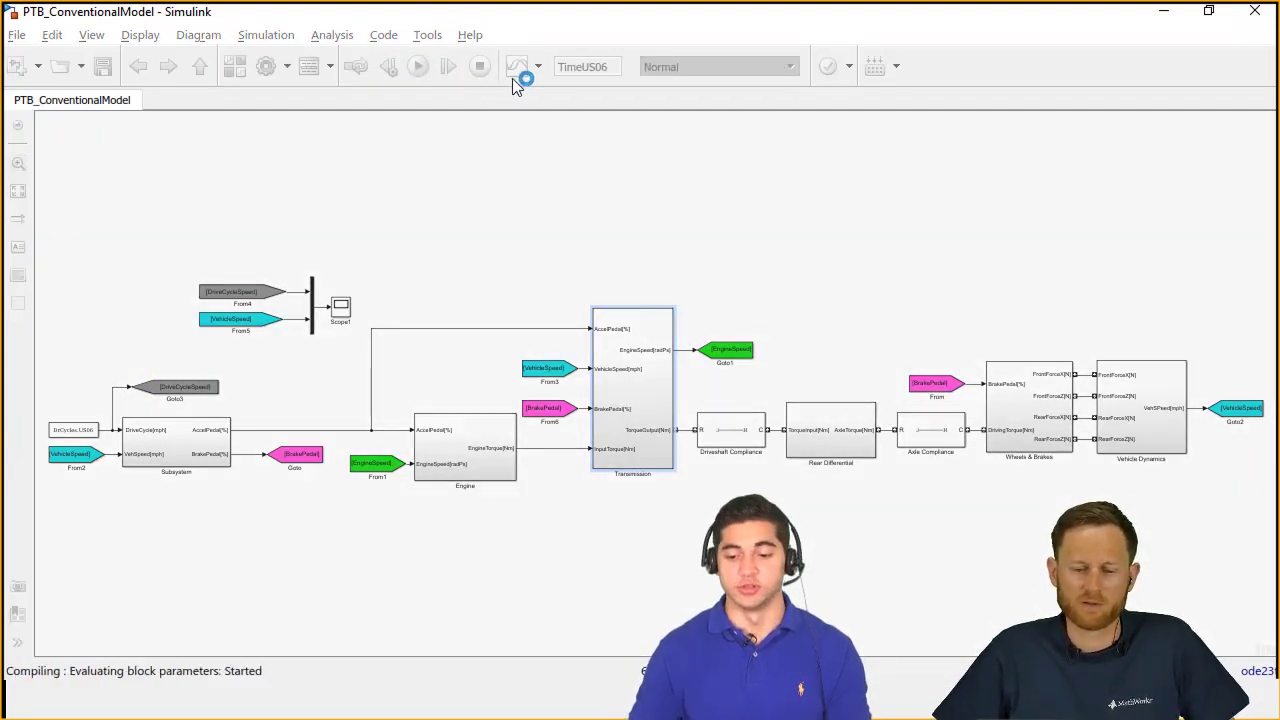